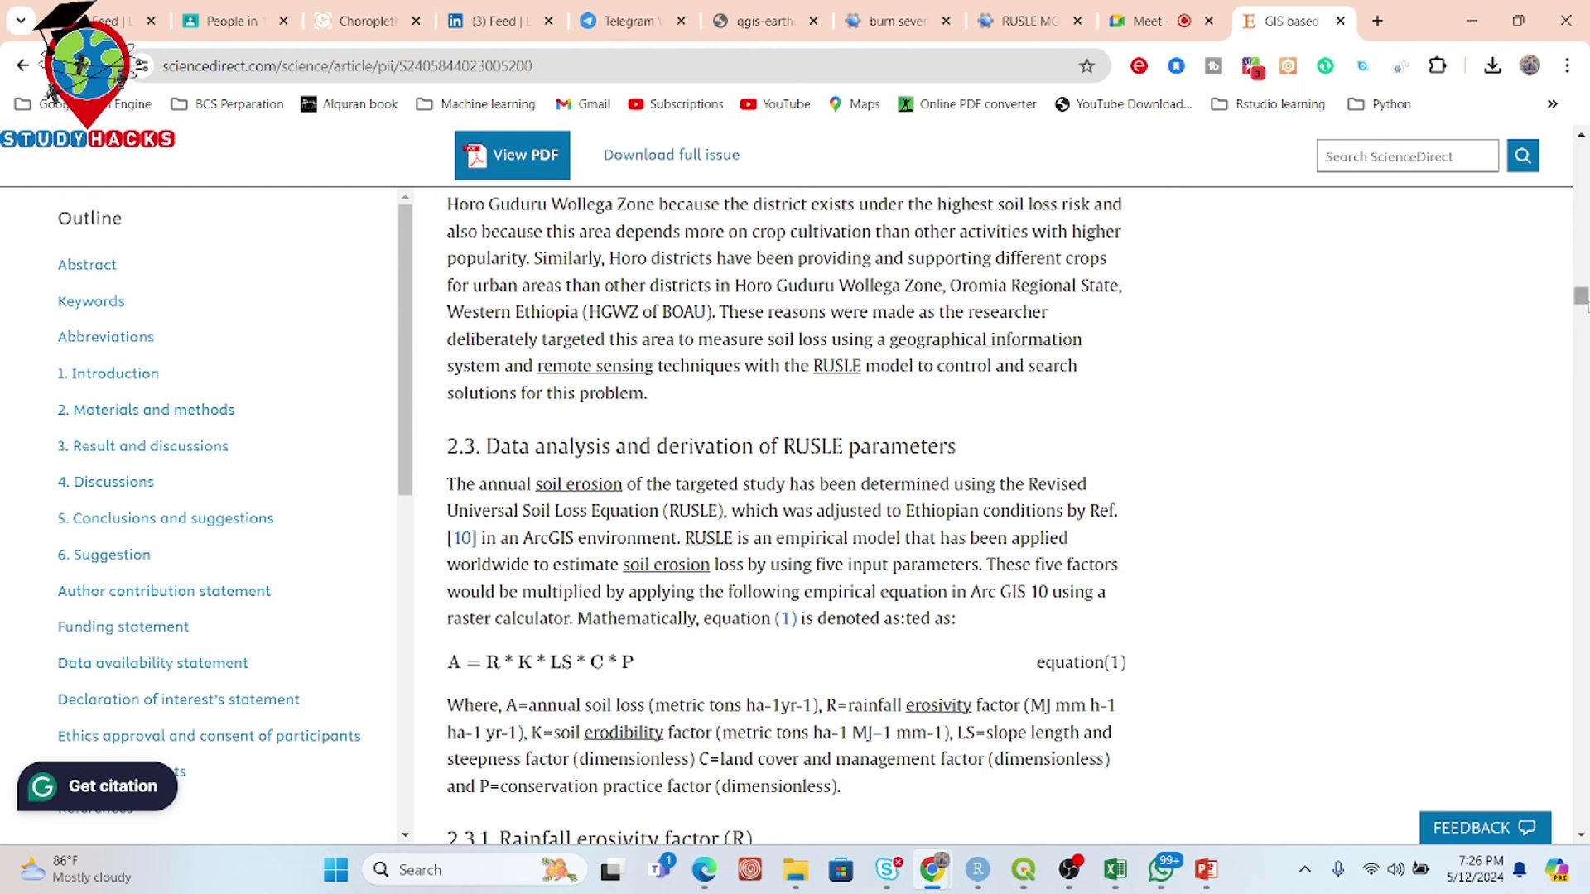
# Step: Switch to the RUSLE MODEL script in the Earth Engine Code Editor and inspect the CHIRPS Pentad import's precipitation band and resolution
pyautogui.moveTo(1581, 296); pyautogui.dragTo(1582, 306)
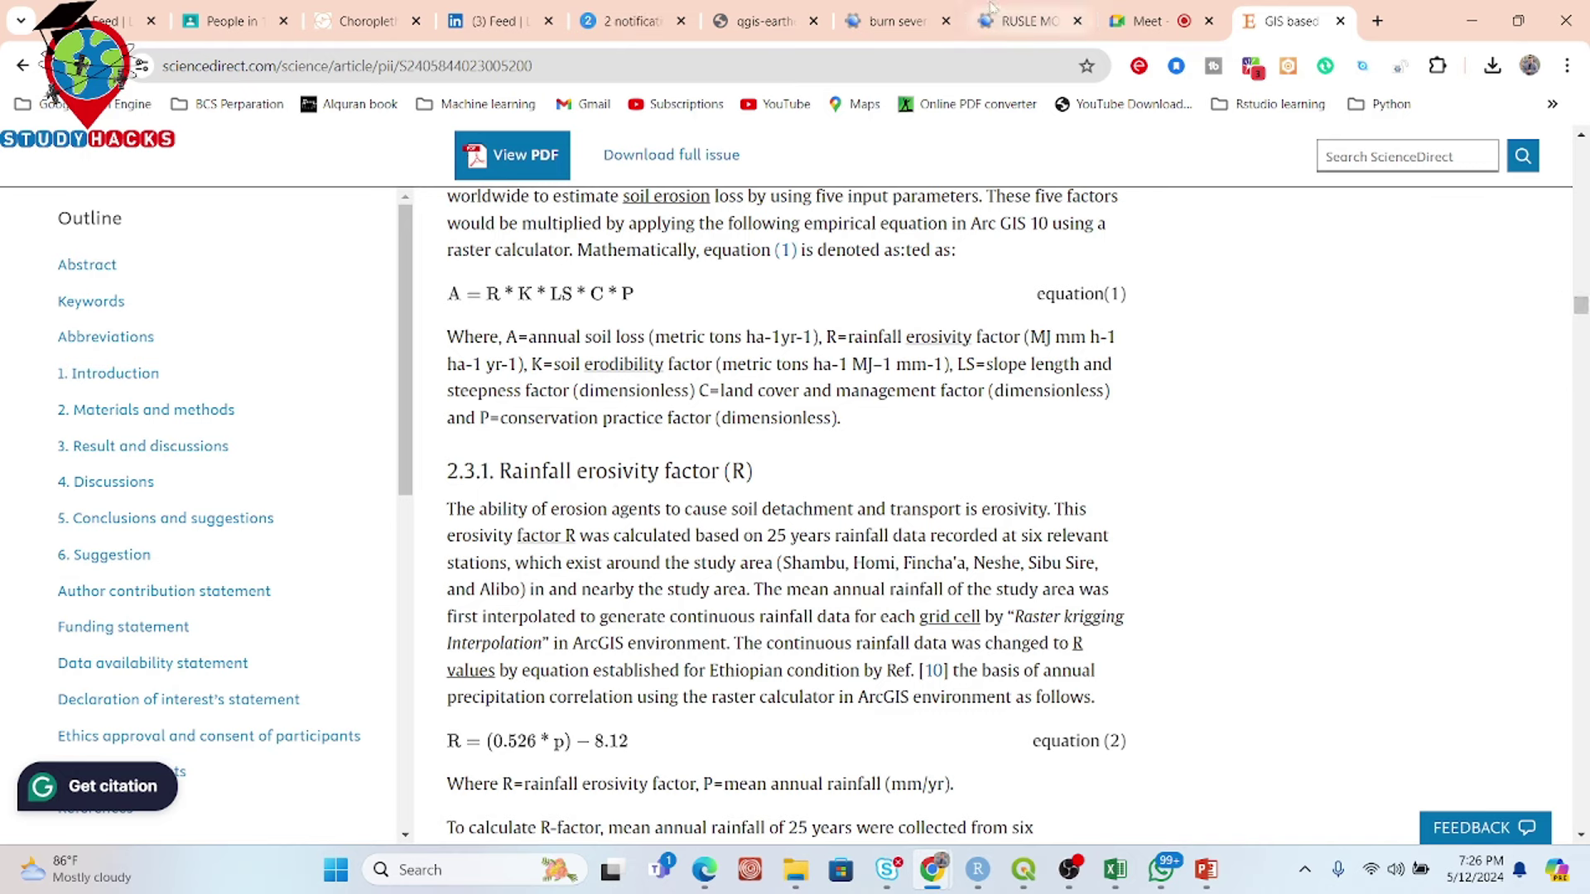
pyautogui.click(1015, 22)
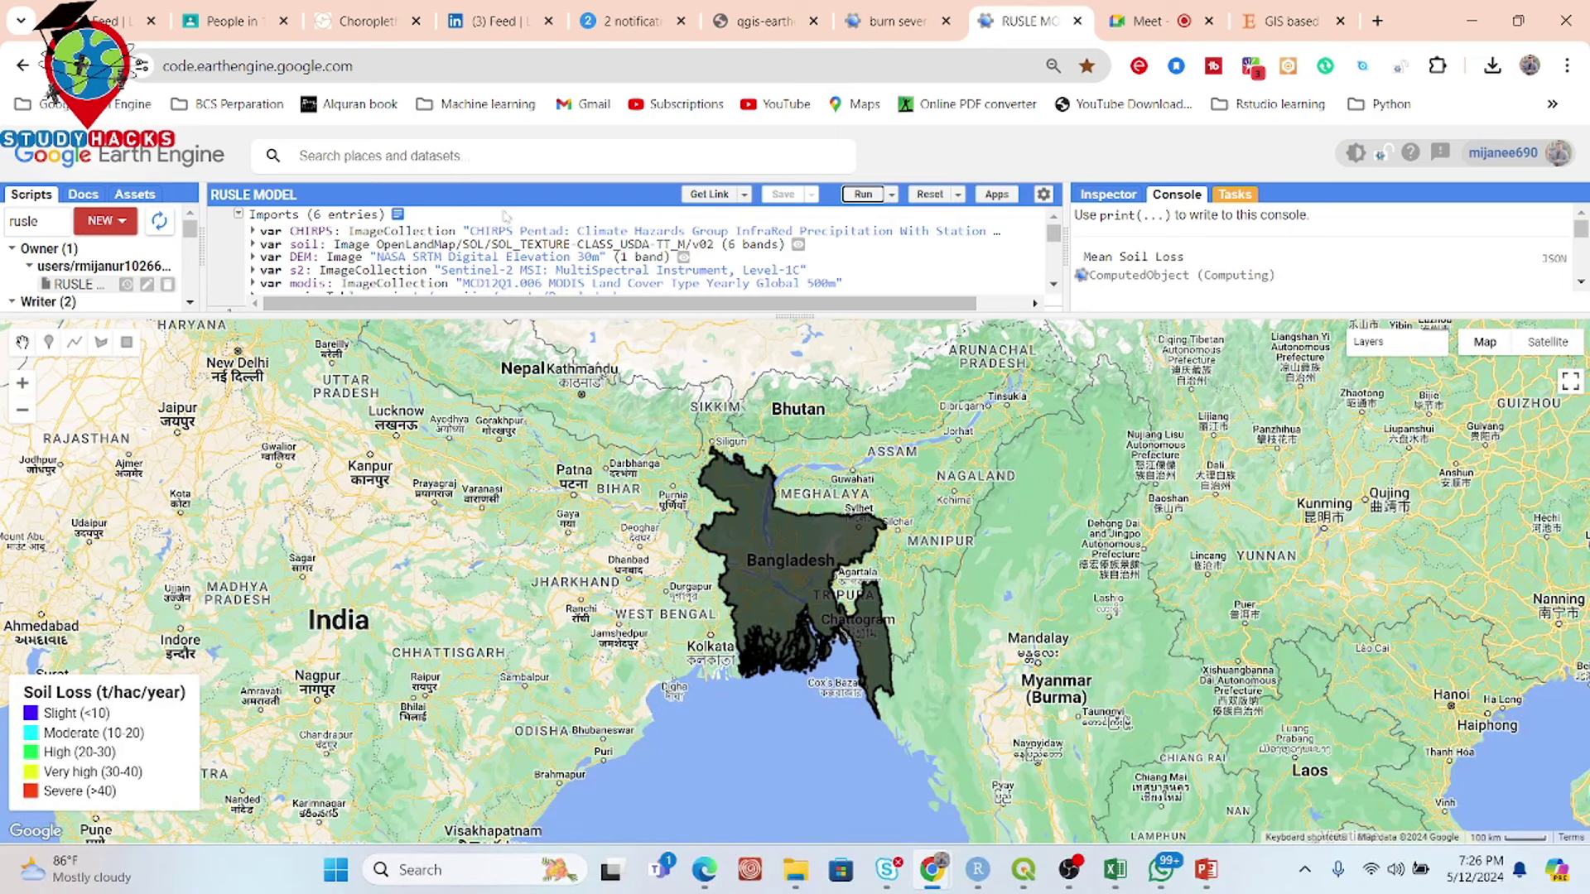
pyautogui.click(544, 237)
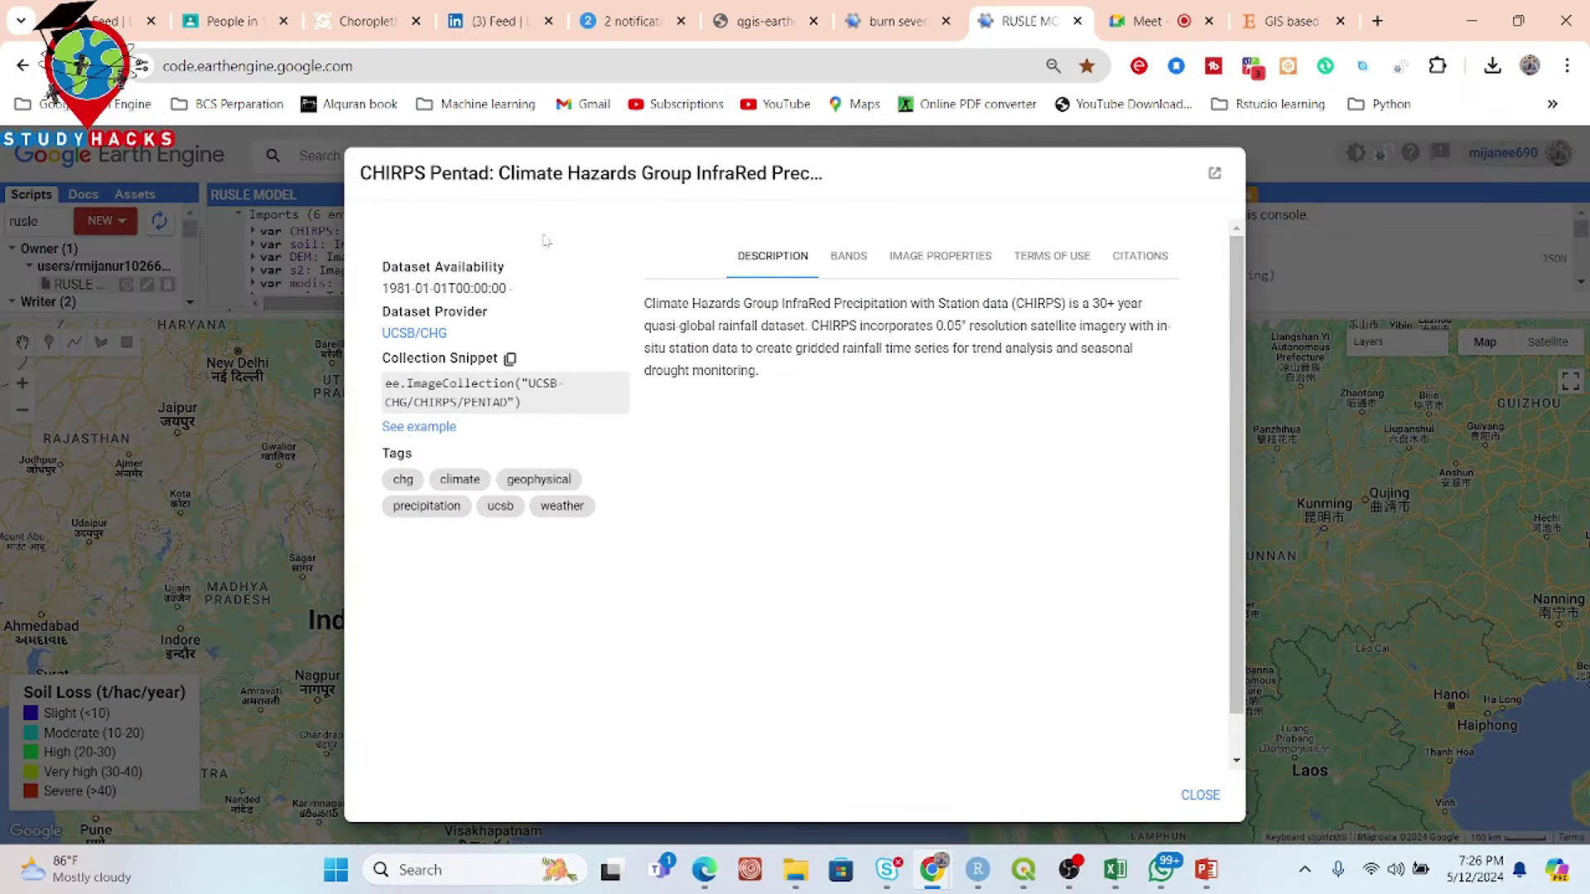
pyautogui.click(850, 258)
pyautogui.doubleClick(700, 421)
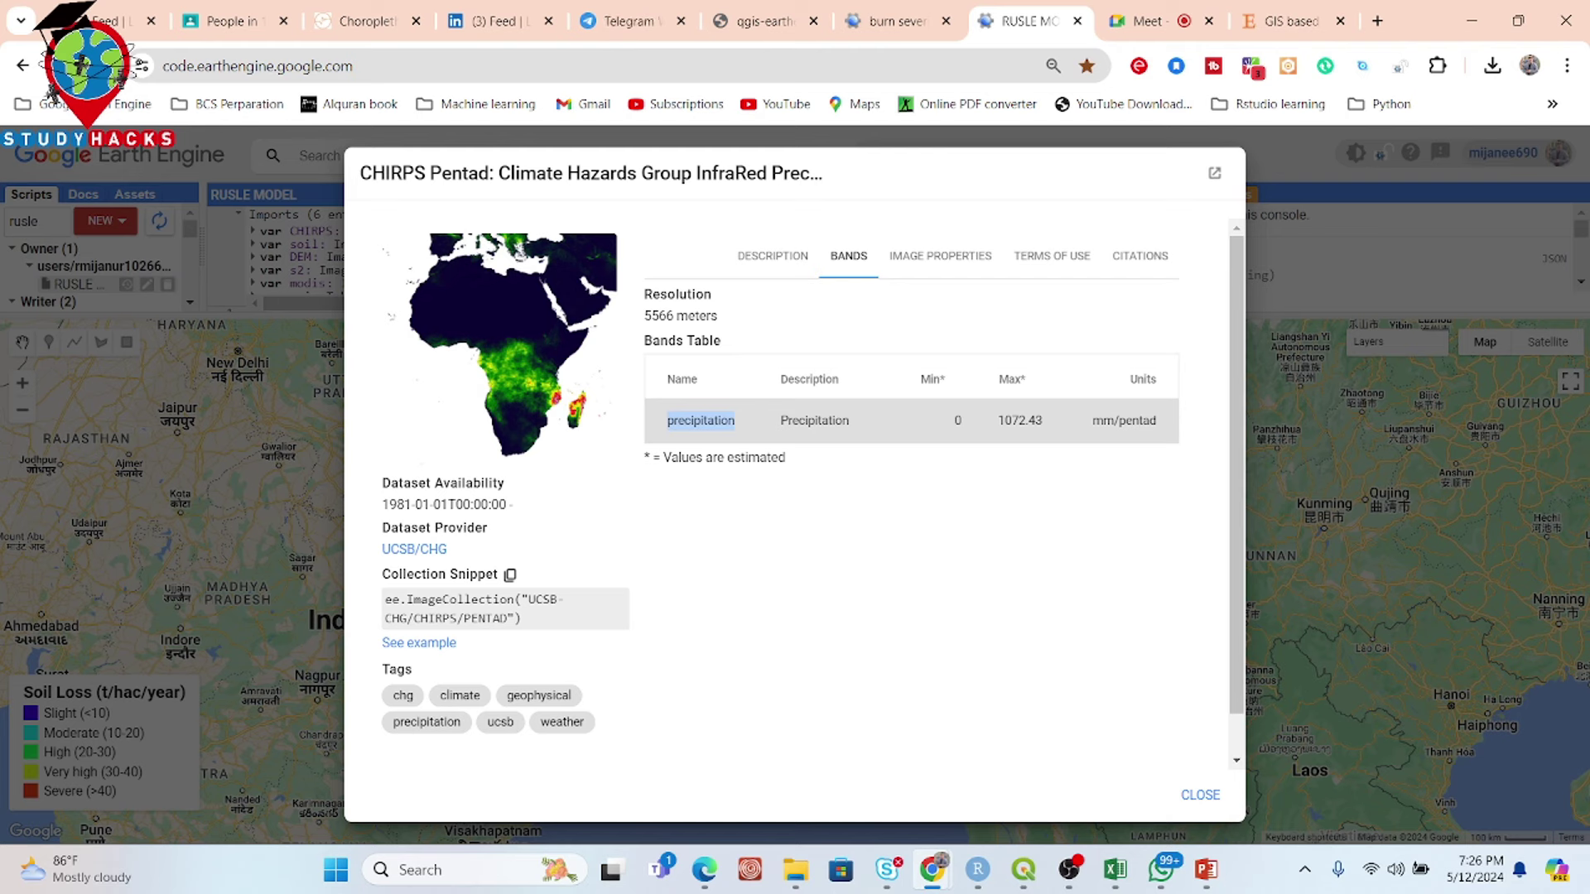
pyautogui.moveTo(644, 315); pyautogui.dragTo(673, 316)
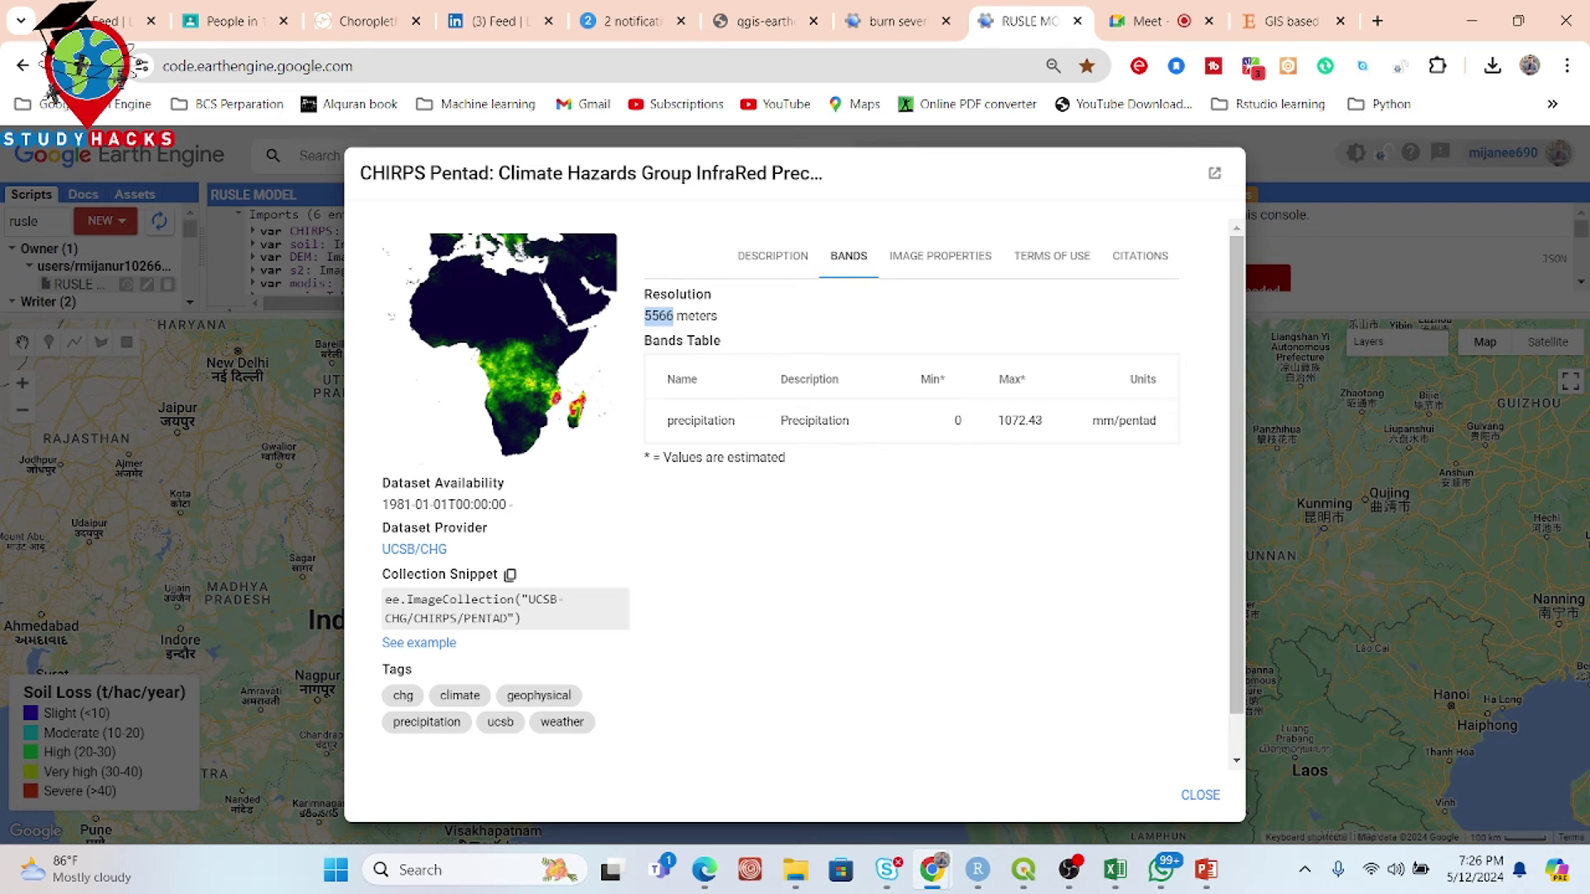
pyautogui.click(1200, 795)
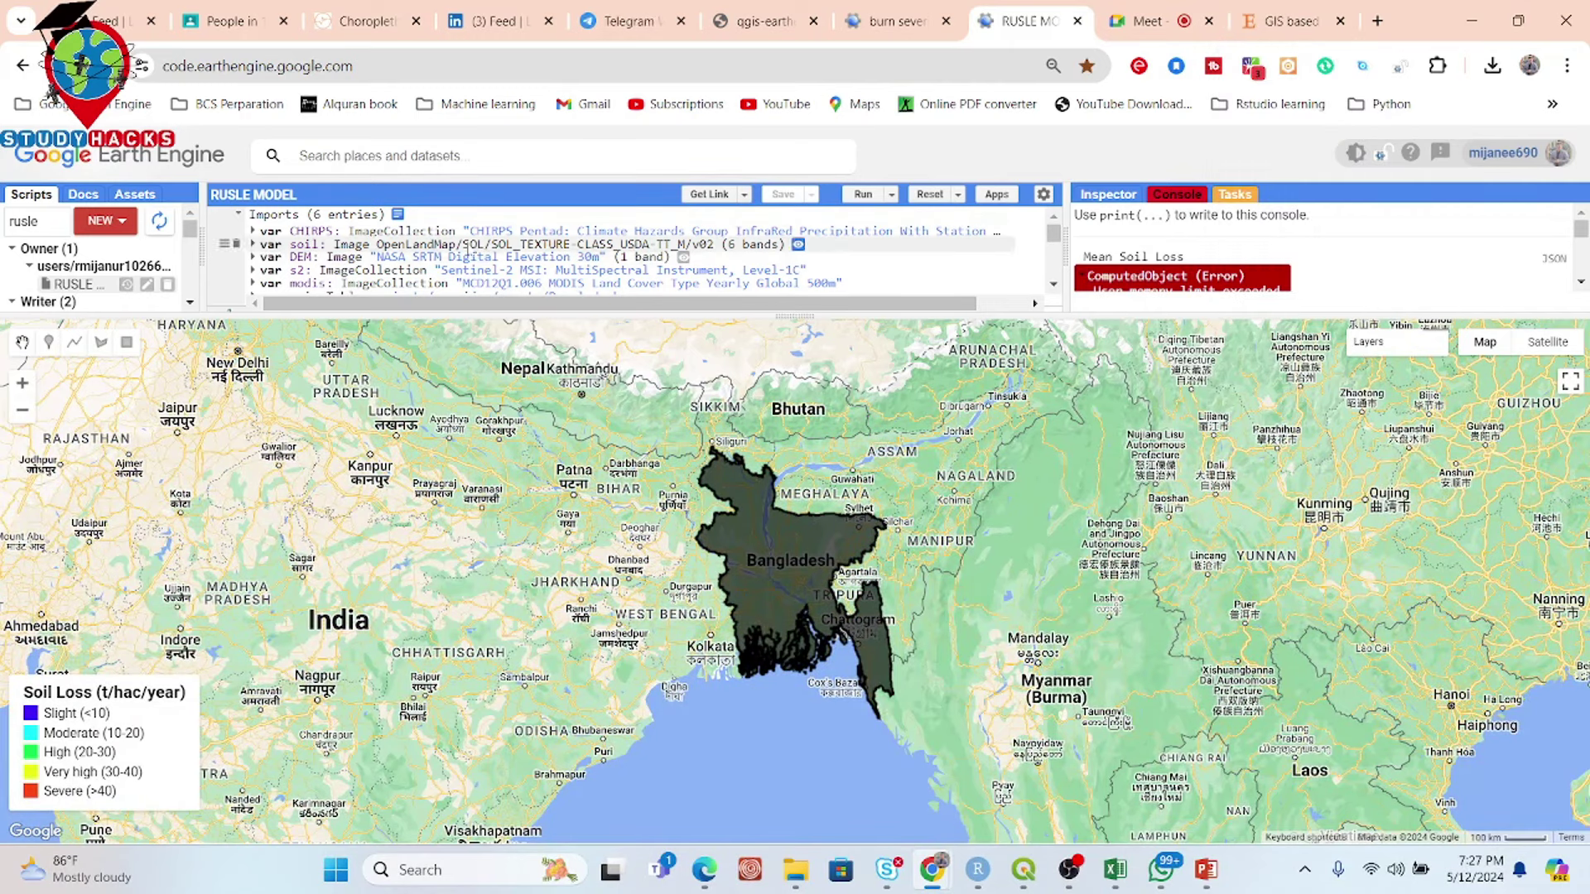
# Step: Return to the ScienceDirect article and review the rainfall erosivity factor (R) section, including its equation, rain gauge table and maps
pyautogui.click(1292, 21)
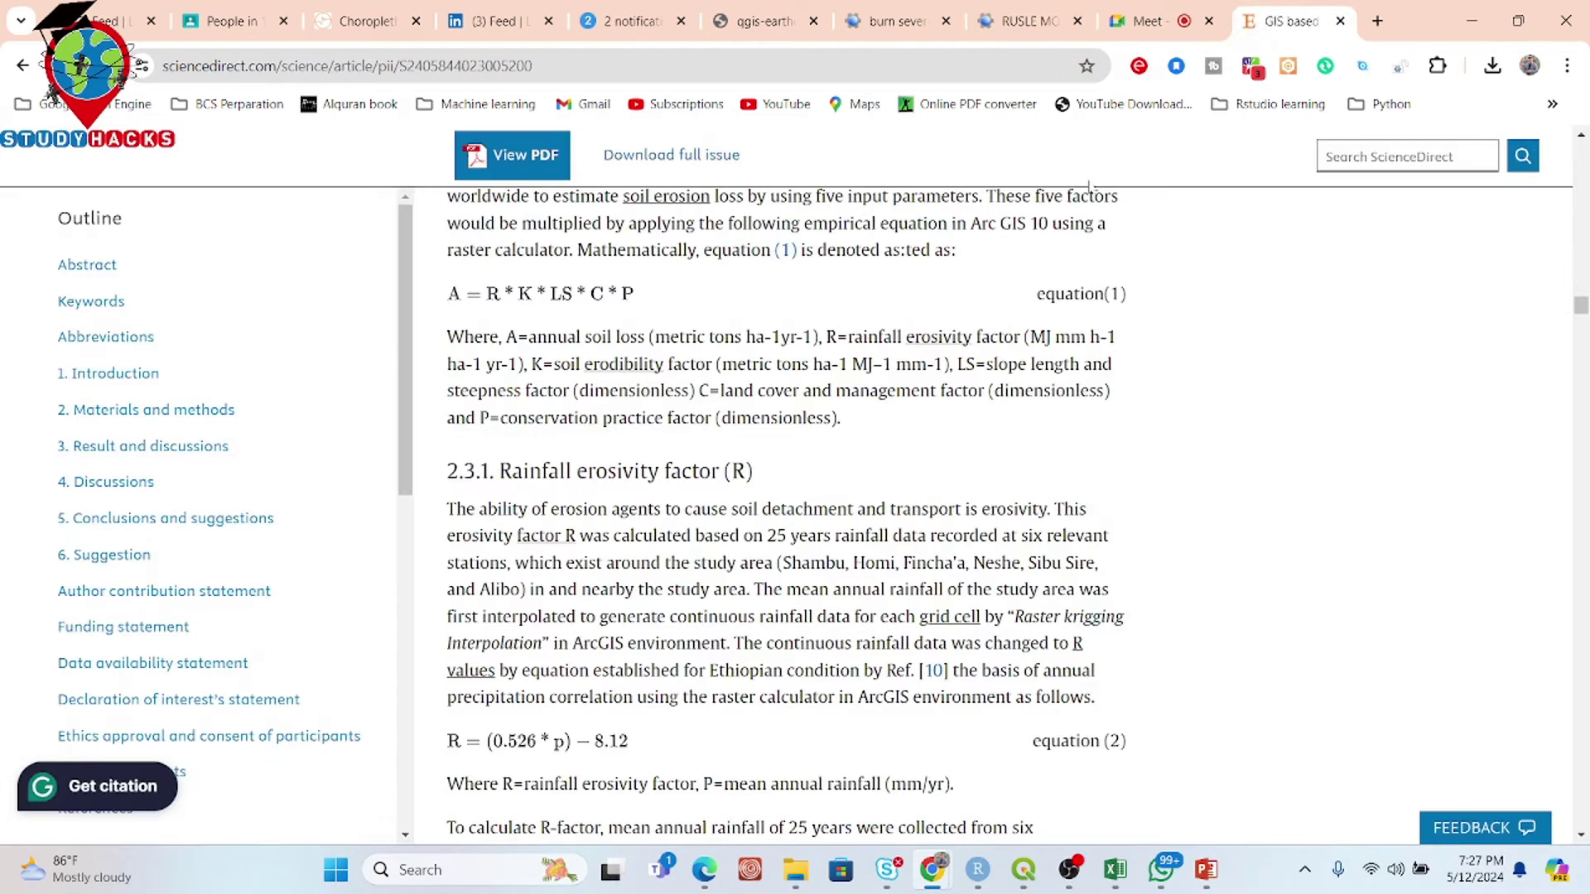
pyautogui.moveTo(500, 471); pyautogui.dragTo(755, 476)
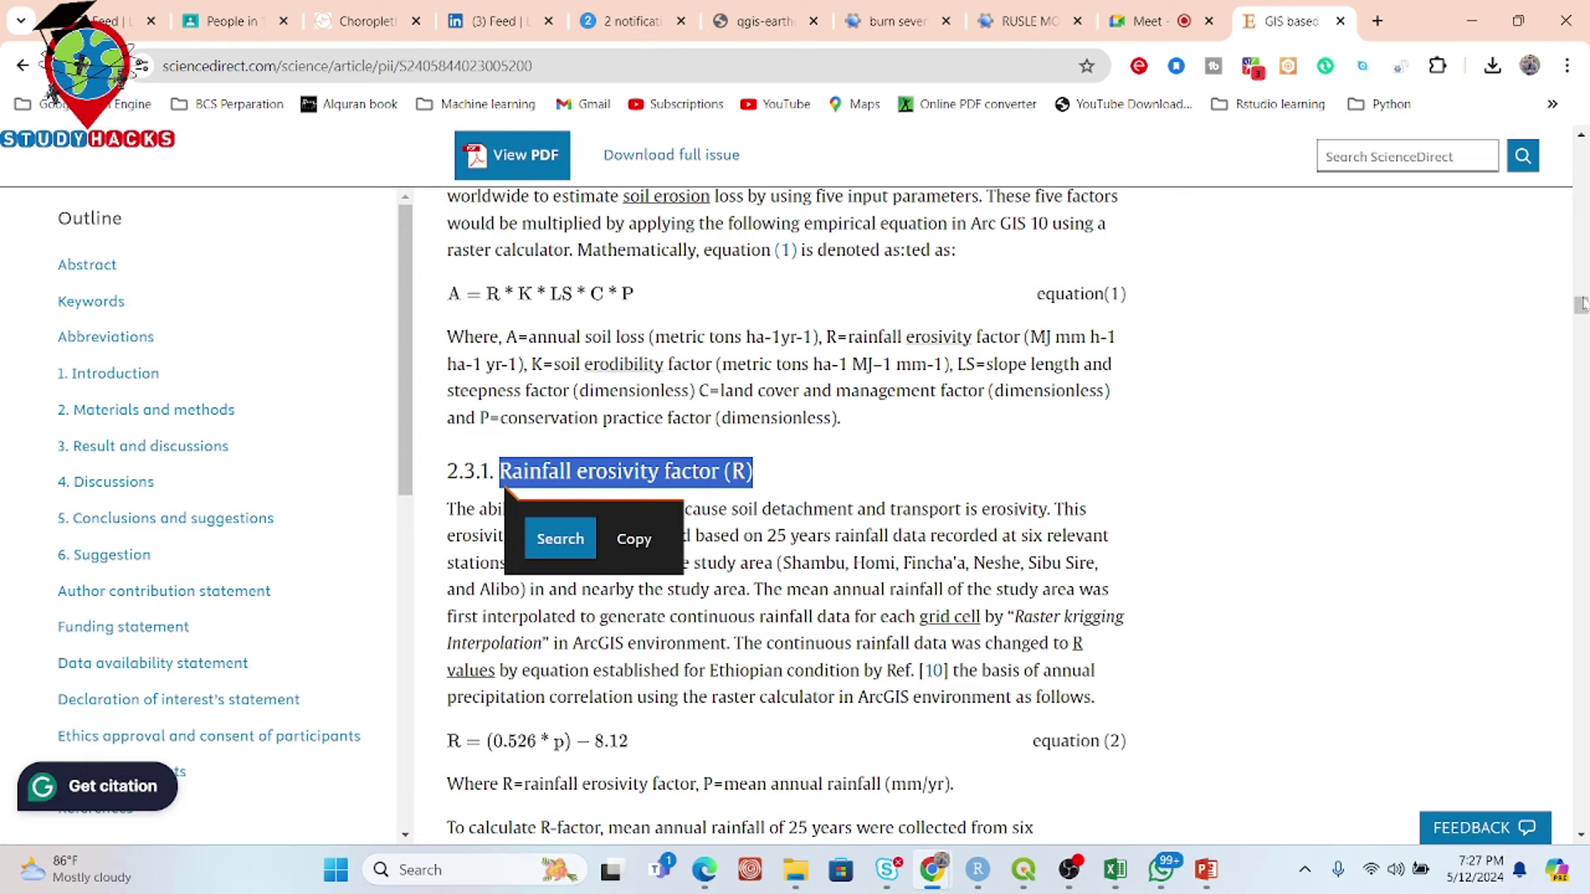
pyautogui.moveTo(1582, 305); pyautogui.dragTo(1581, 313)
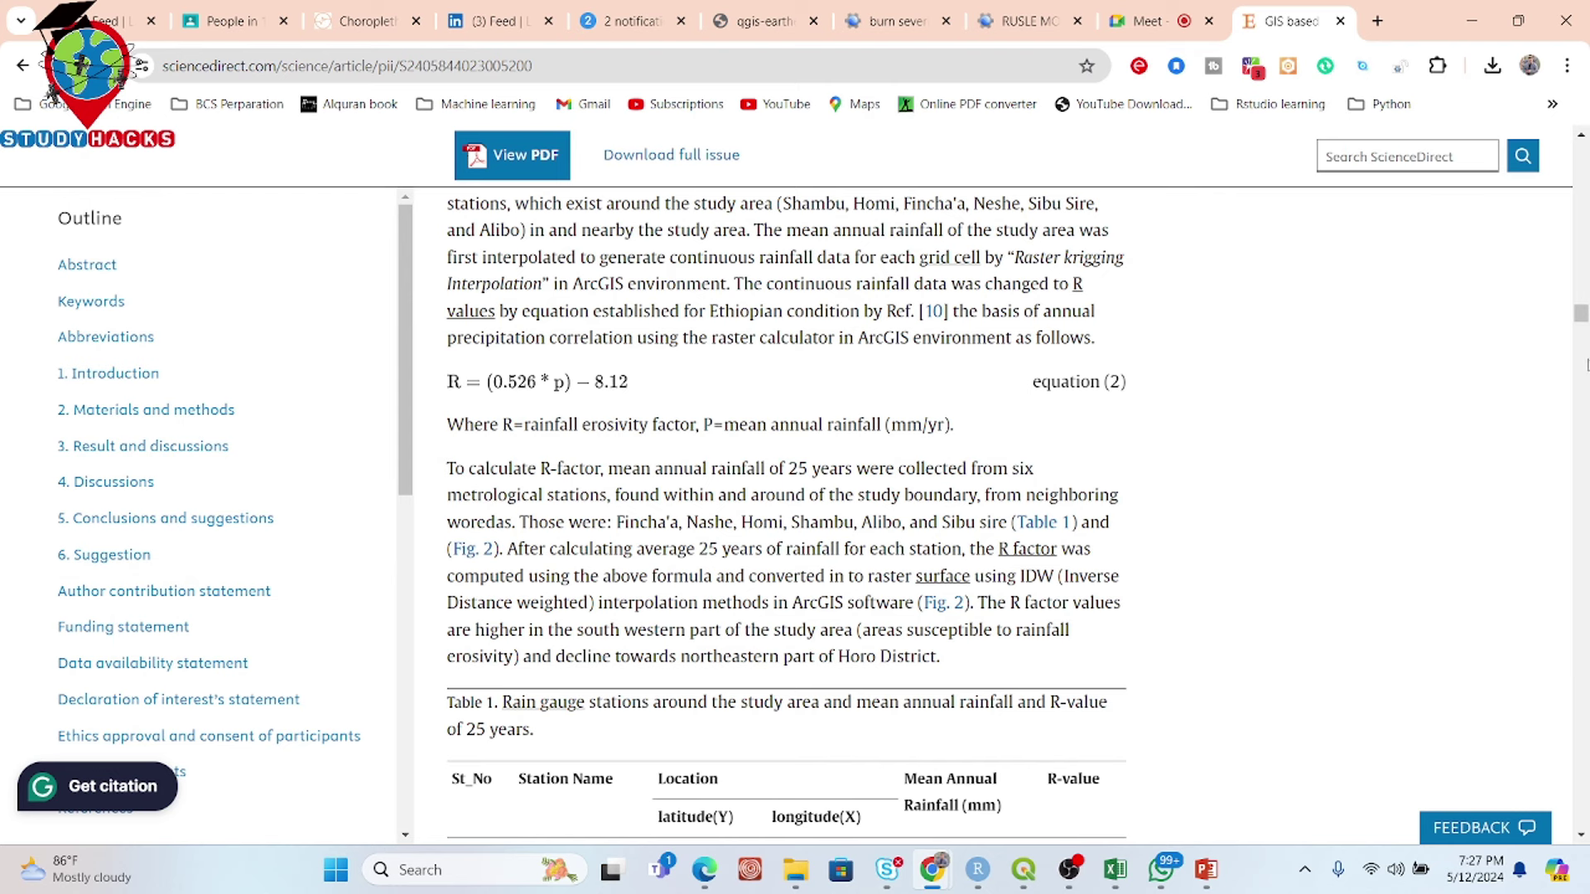
pyautogui.scroll(-3, 1580, 313)
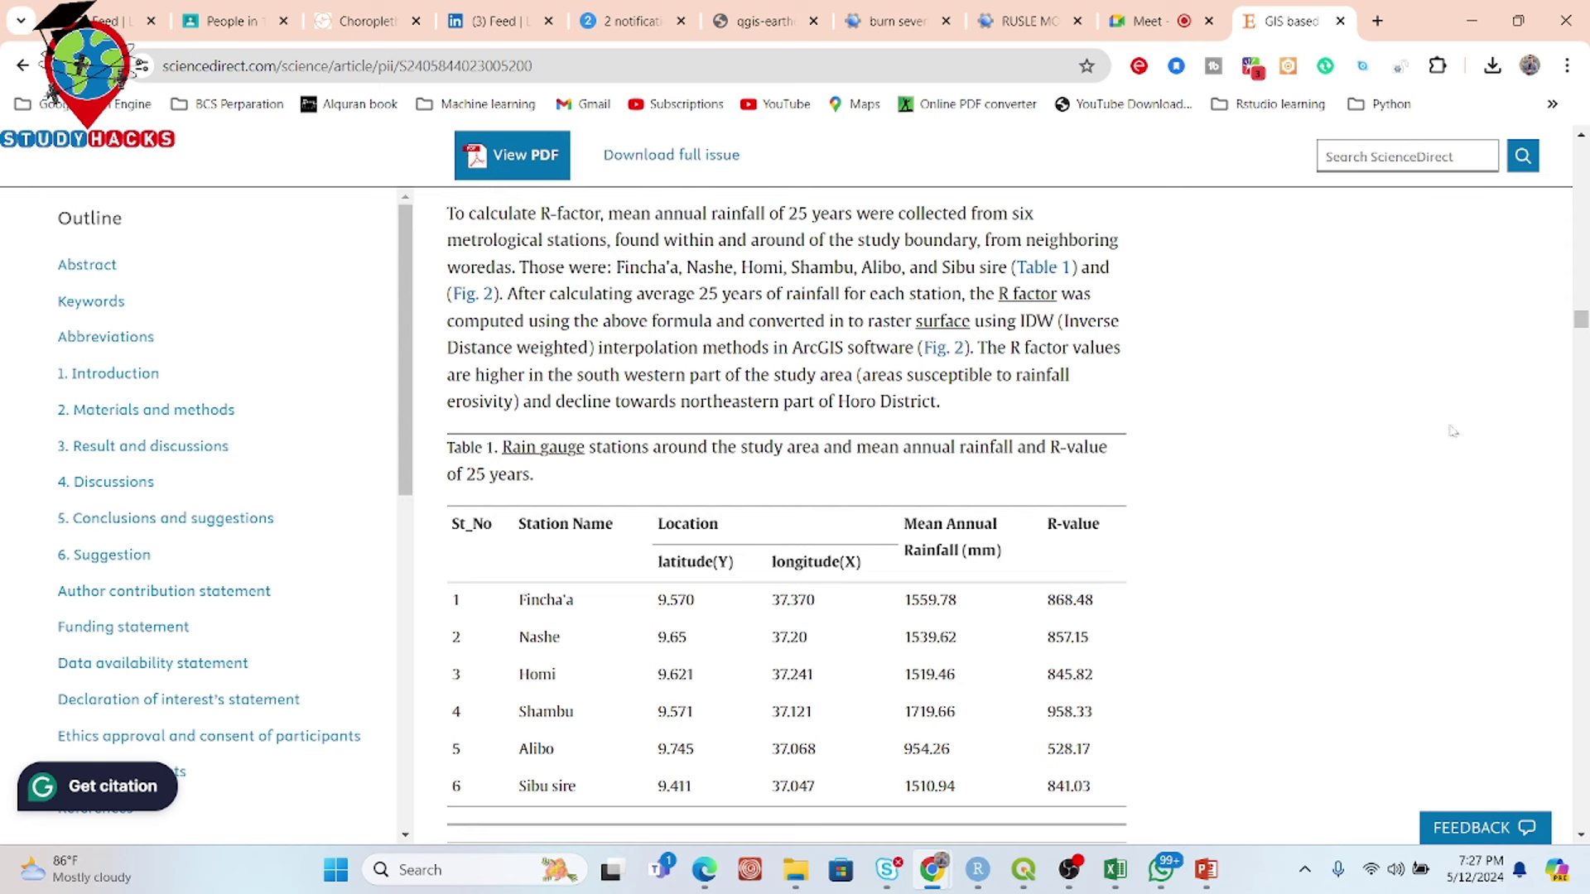
pyautogui.moveTo(1582, 323); pyautogui.dragTo(1583, 334)
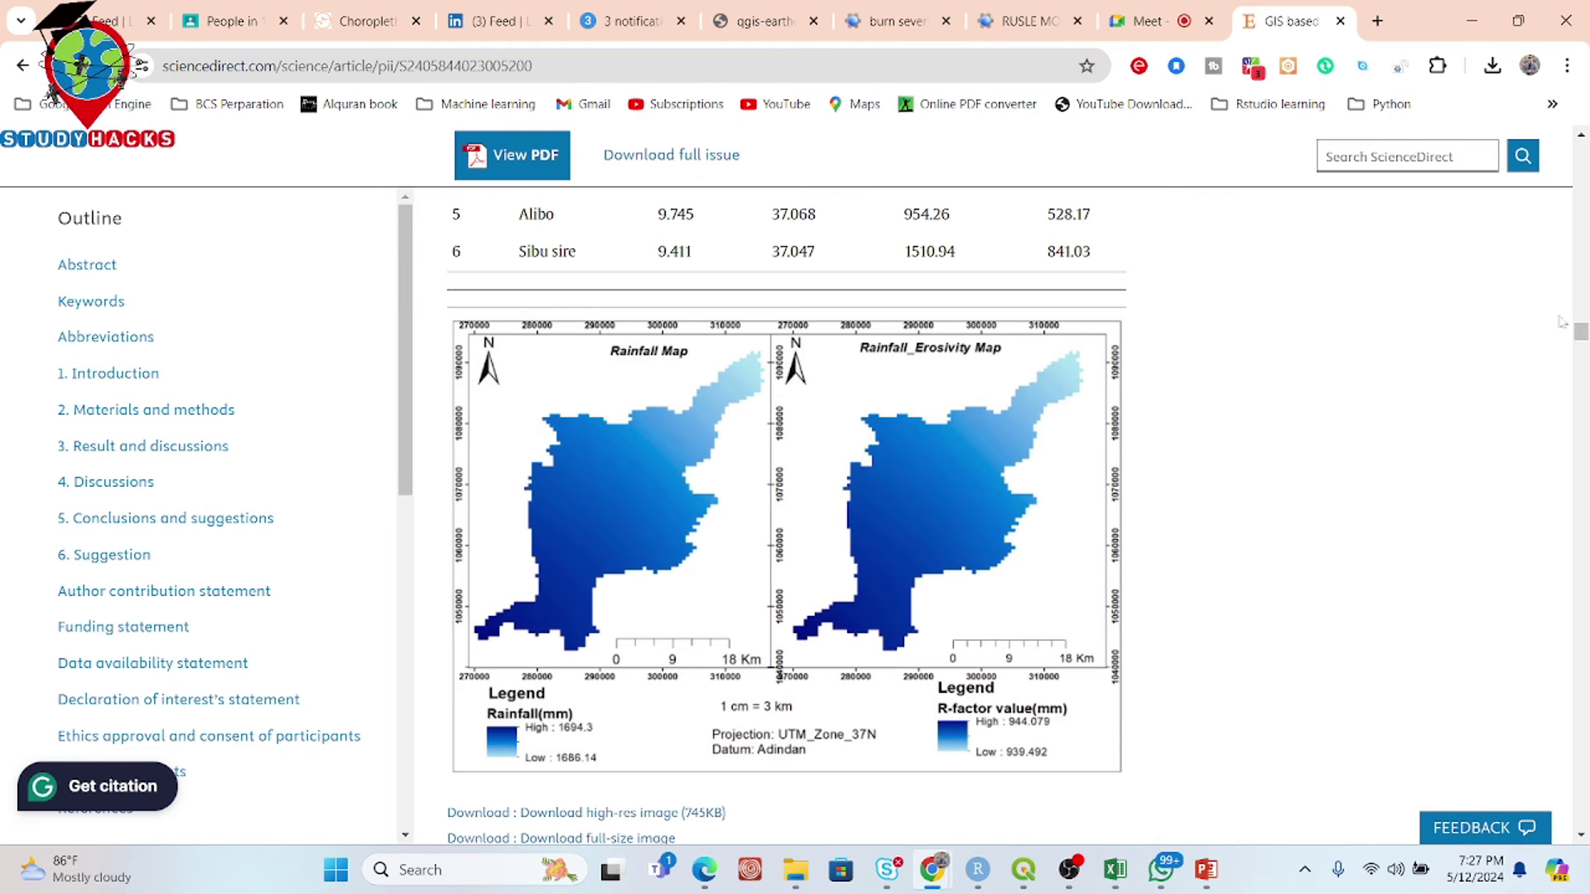
# Step: Review the article's soil erodibility factor (K) section, including the soil maps and the table of soil types and K values
pyautogui.moveTo(1582, 332); pyautogui.dragTo(1582, 345)
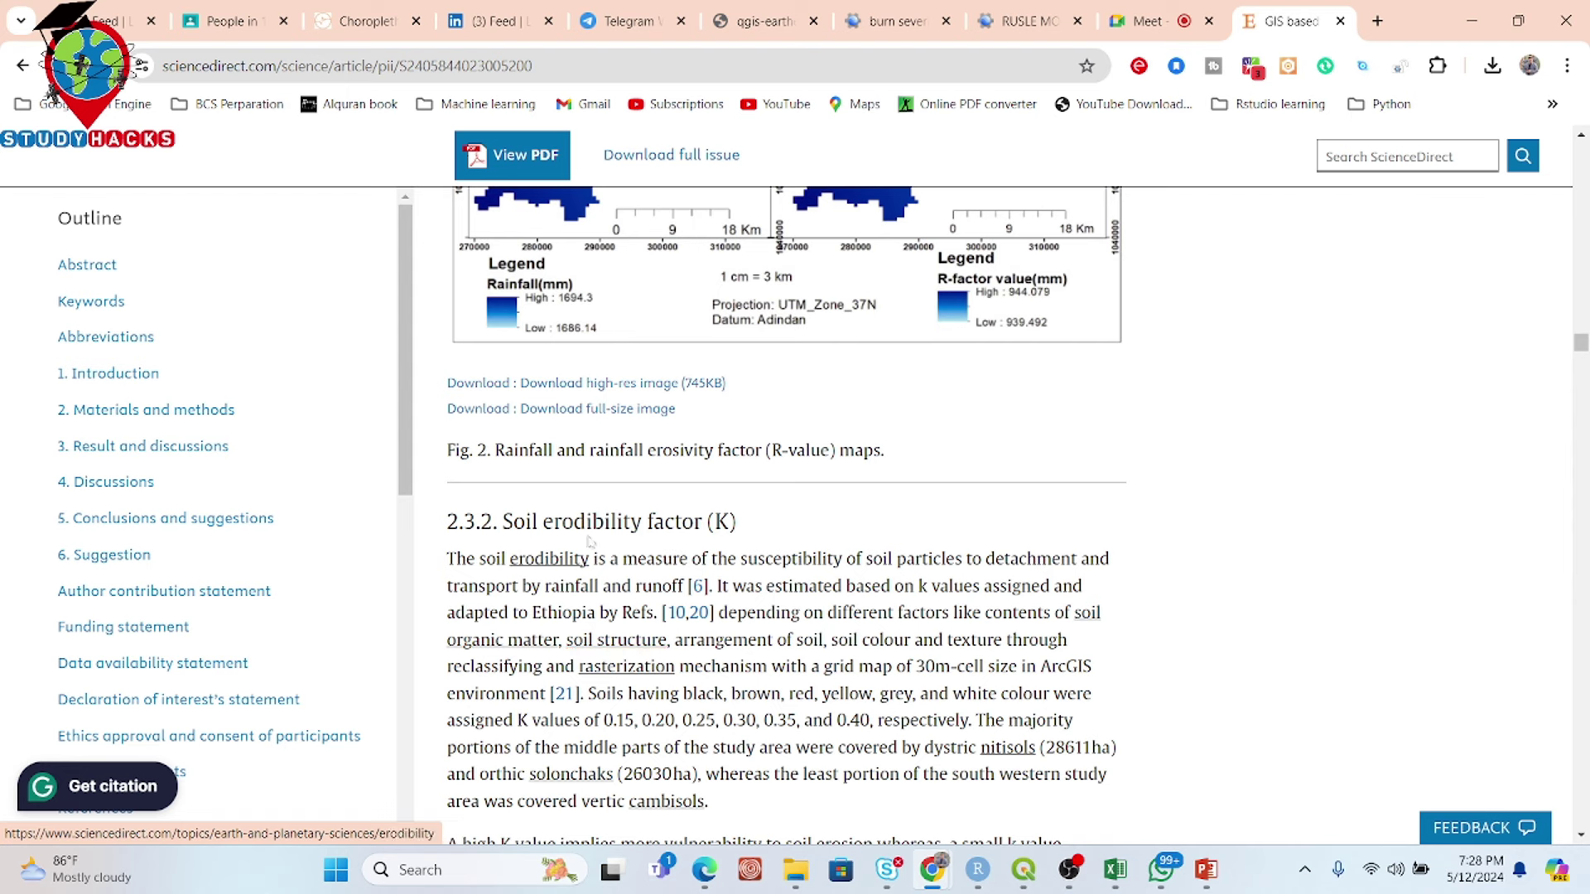
pyautogui.click(1029, 20)
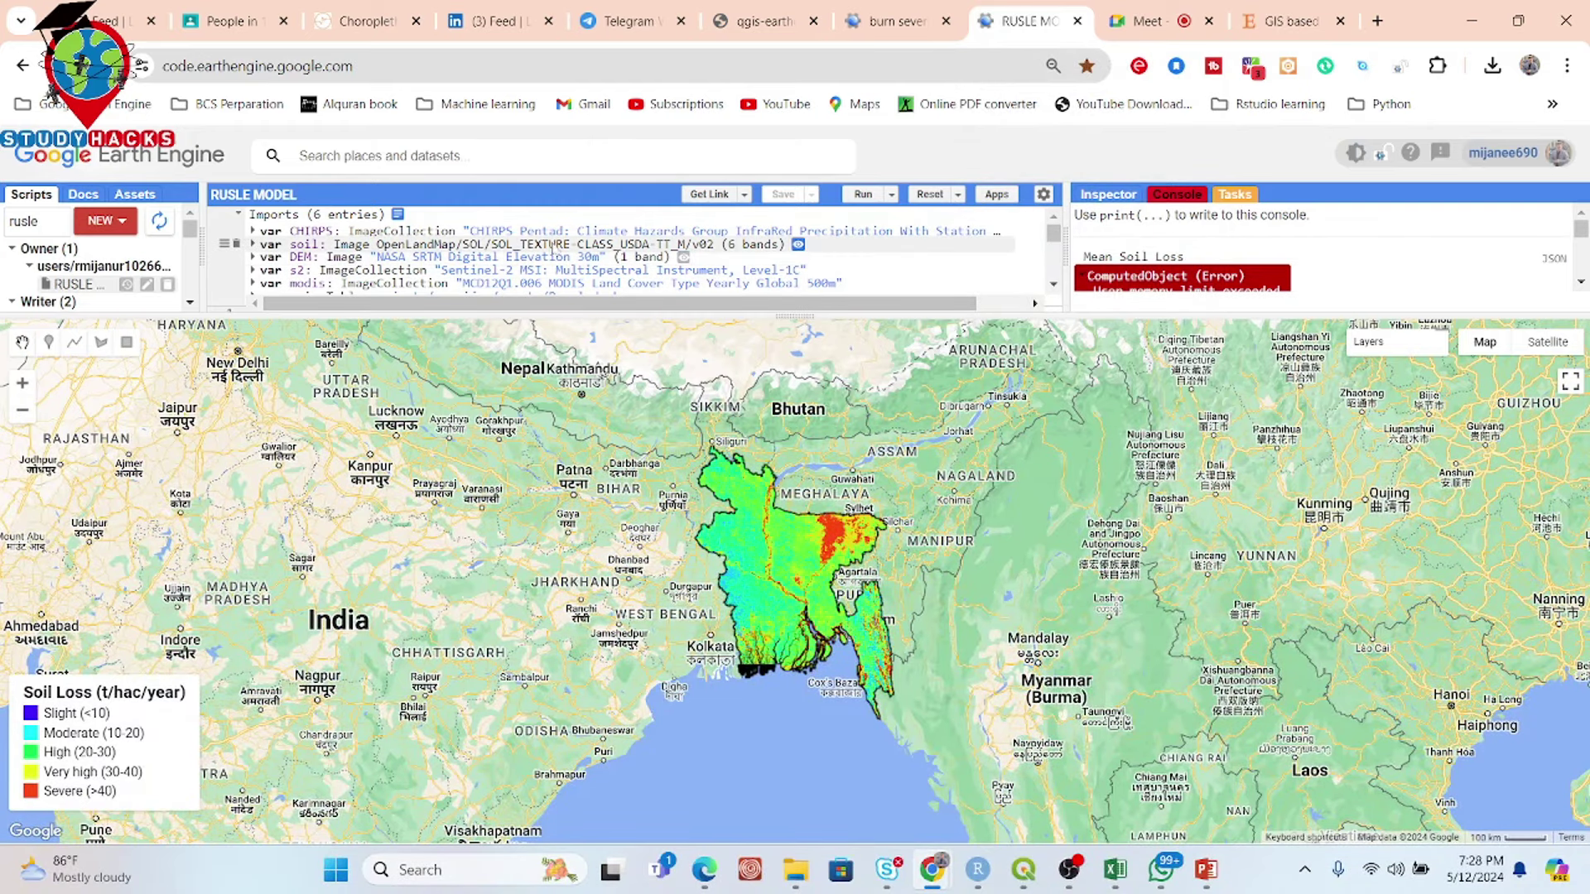
pyautogui.click(1292, 21)
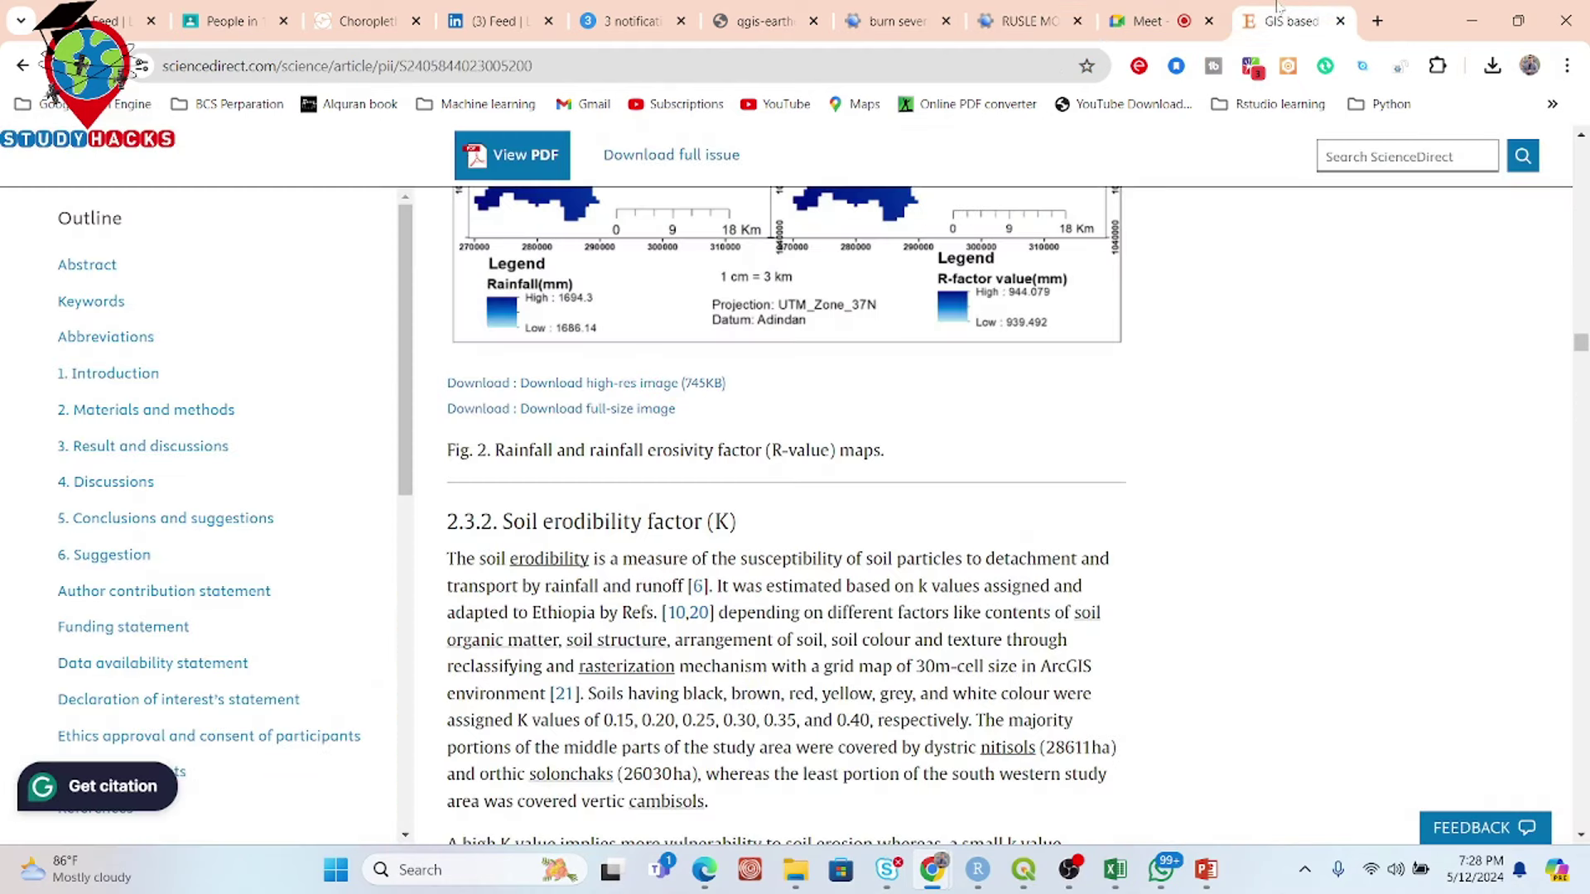
pyautogui.moveTo(715, 522); pyautogui.dragTo(757, 525)
pyautogui.moveTo(1581, 343); pyautogui.dragTo(1581, 350)
pyautogui.moveTo(684, 733); pyautogui.dragTo(697, 731)
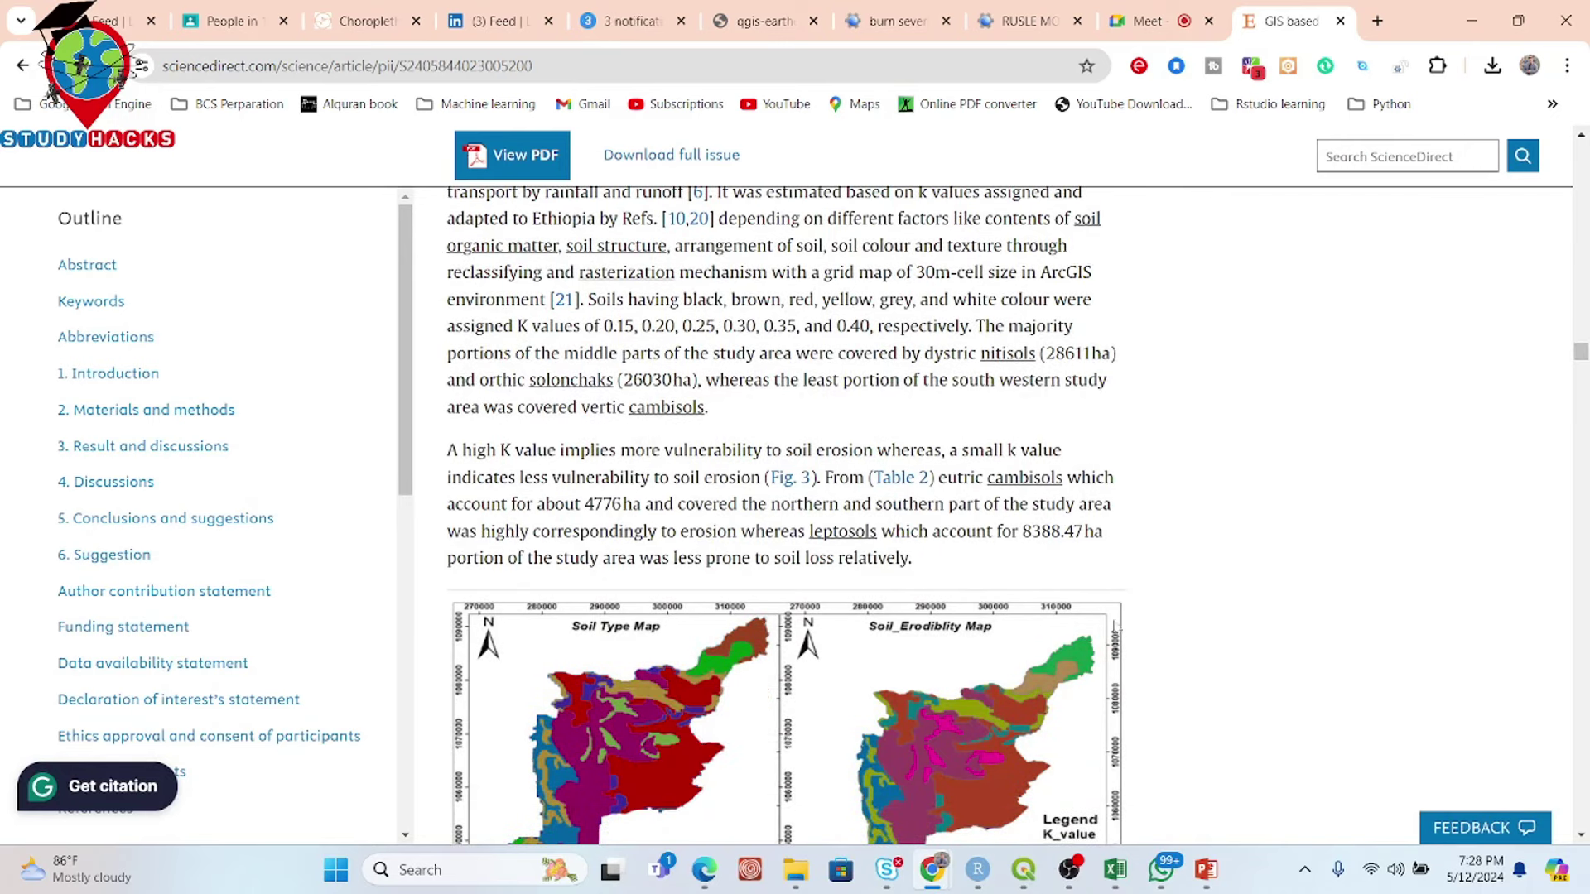
pyautogui.moveTo(1581, 355); pyautogui.dragTo(1582, 382)
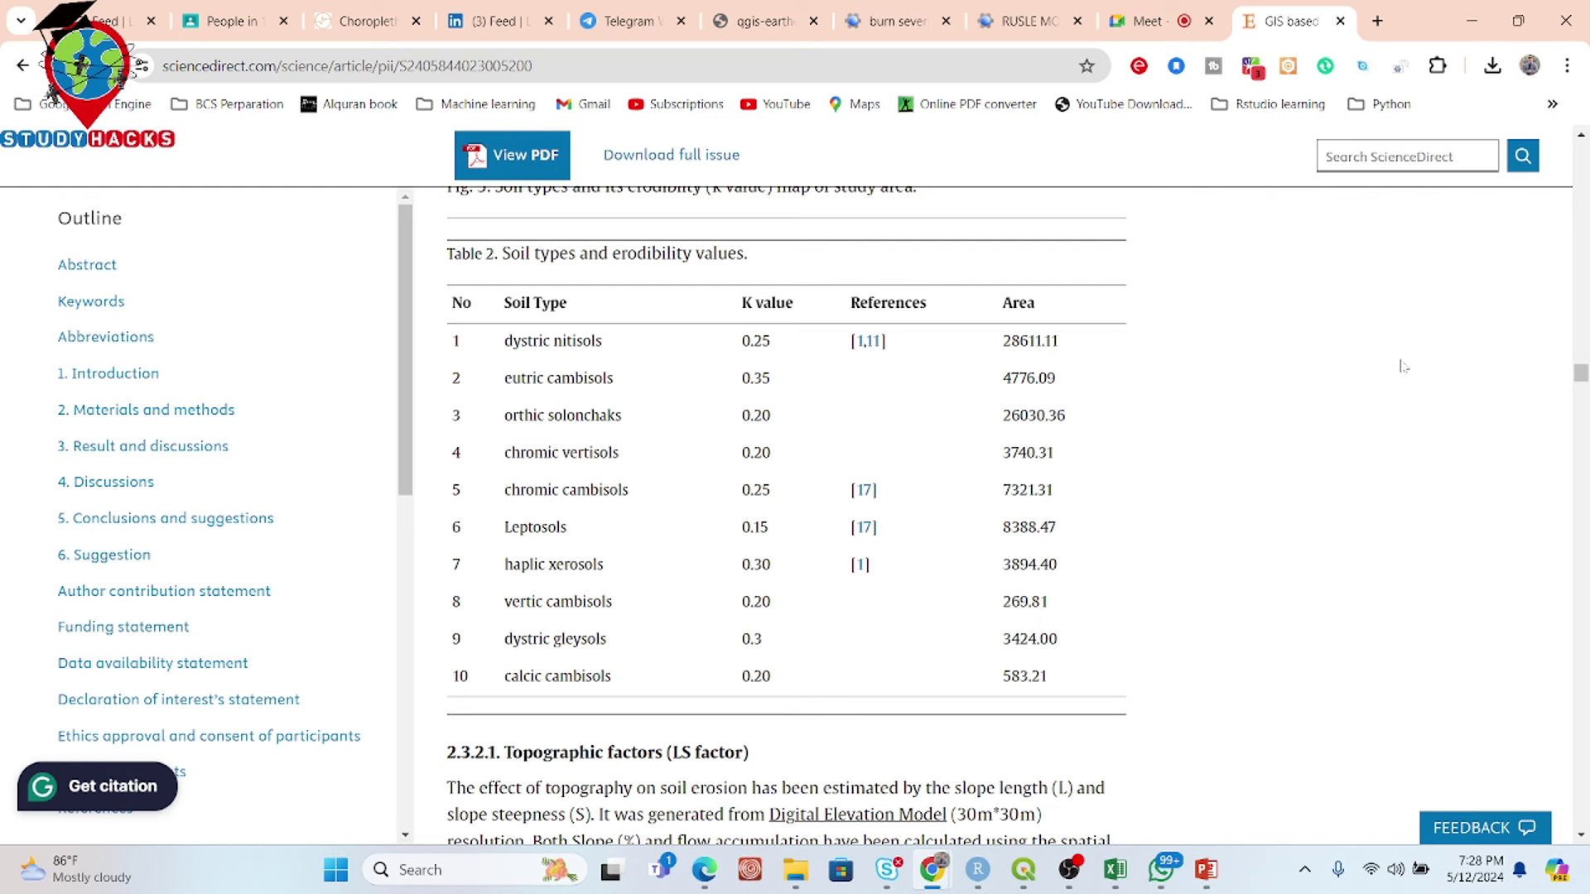
# Step: Examine the topographic (LS) factor section, its slope length and steepness formula, and the slope and flow accumulation maps
pyautogui.moveTo(1581, 370); pyautogui.dragTo(1581, 381)
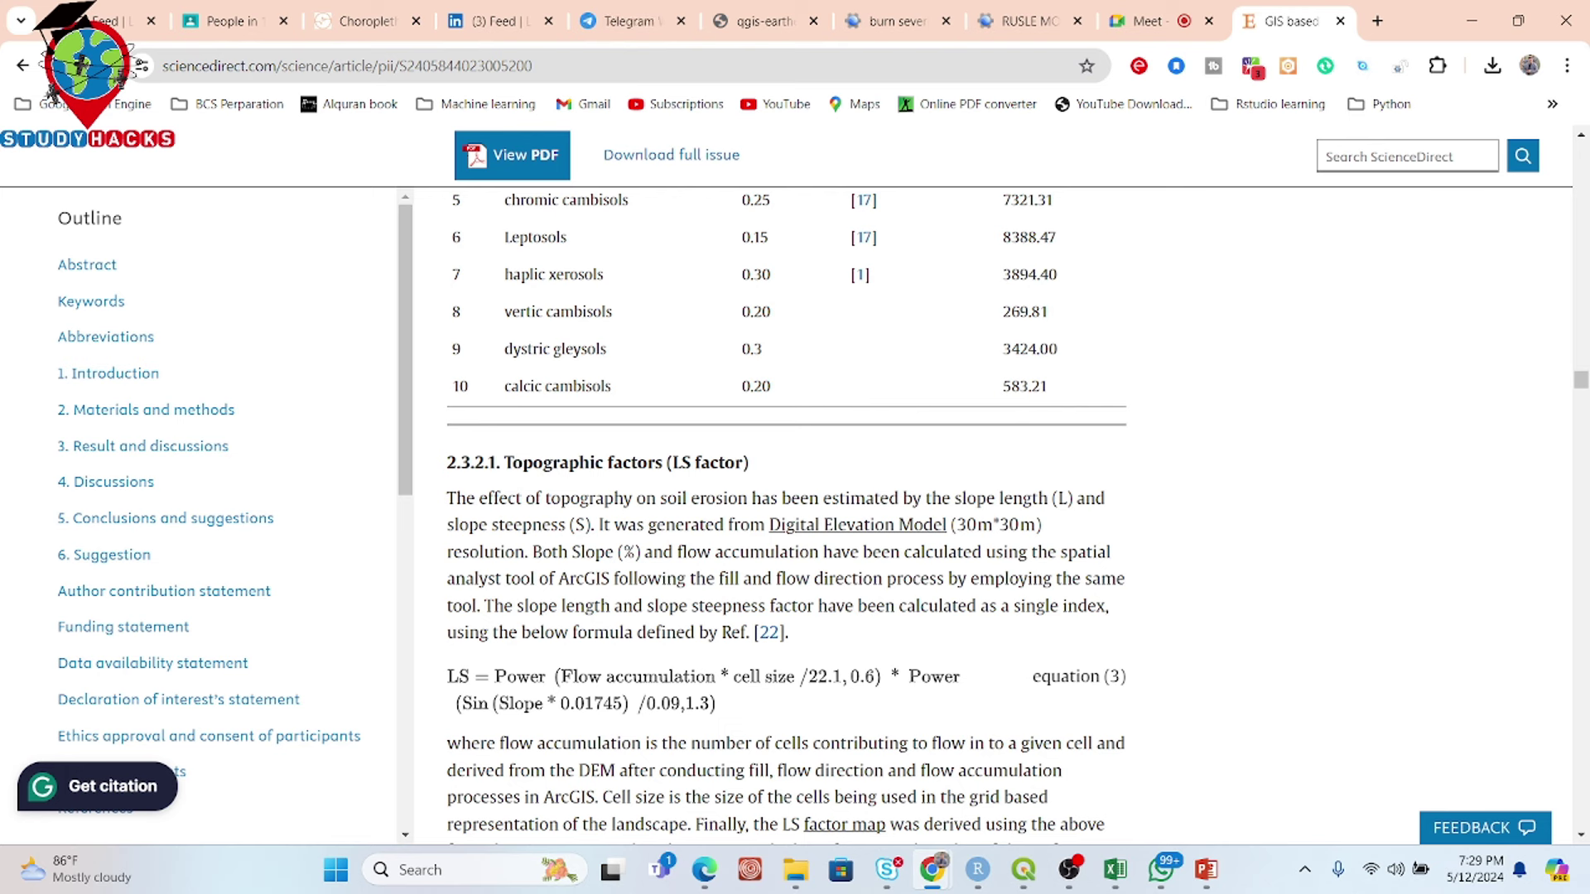
pyautogui.moveTo(673, 462); pyautogui.dragTo(742, 462)
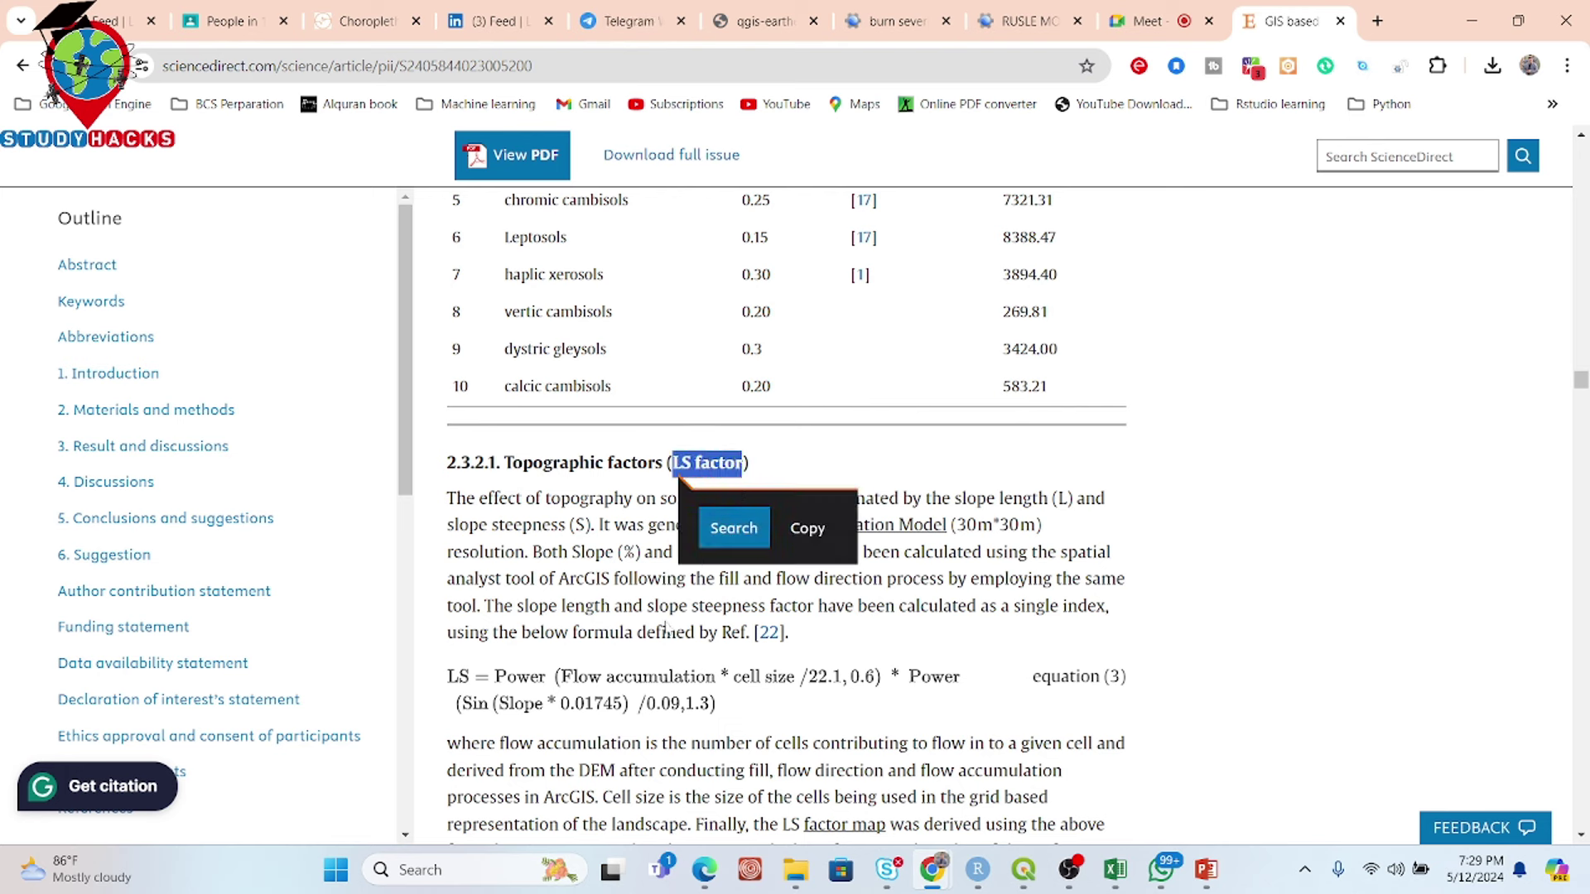
pyautogui.click(668, 630)
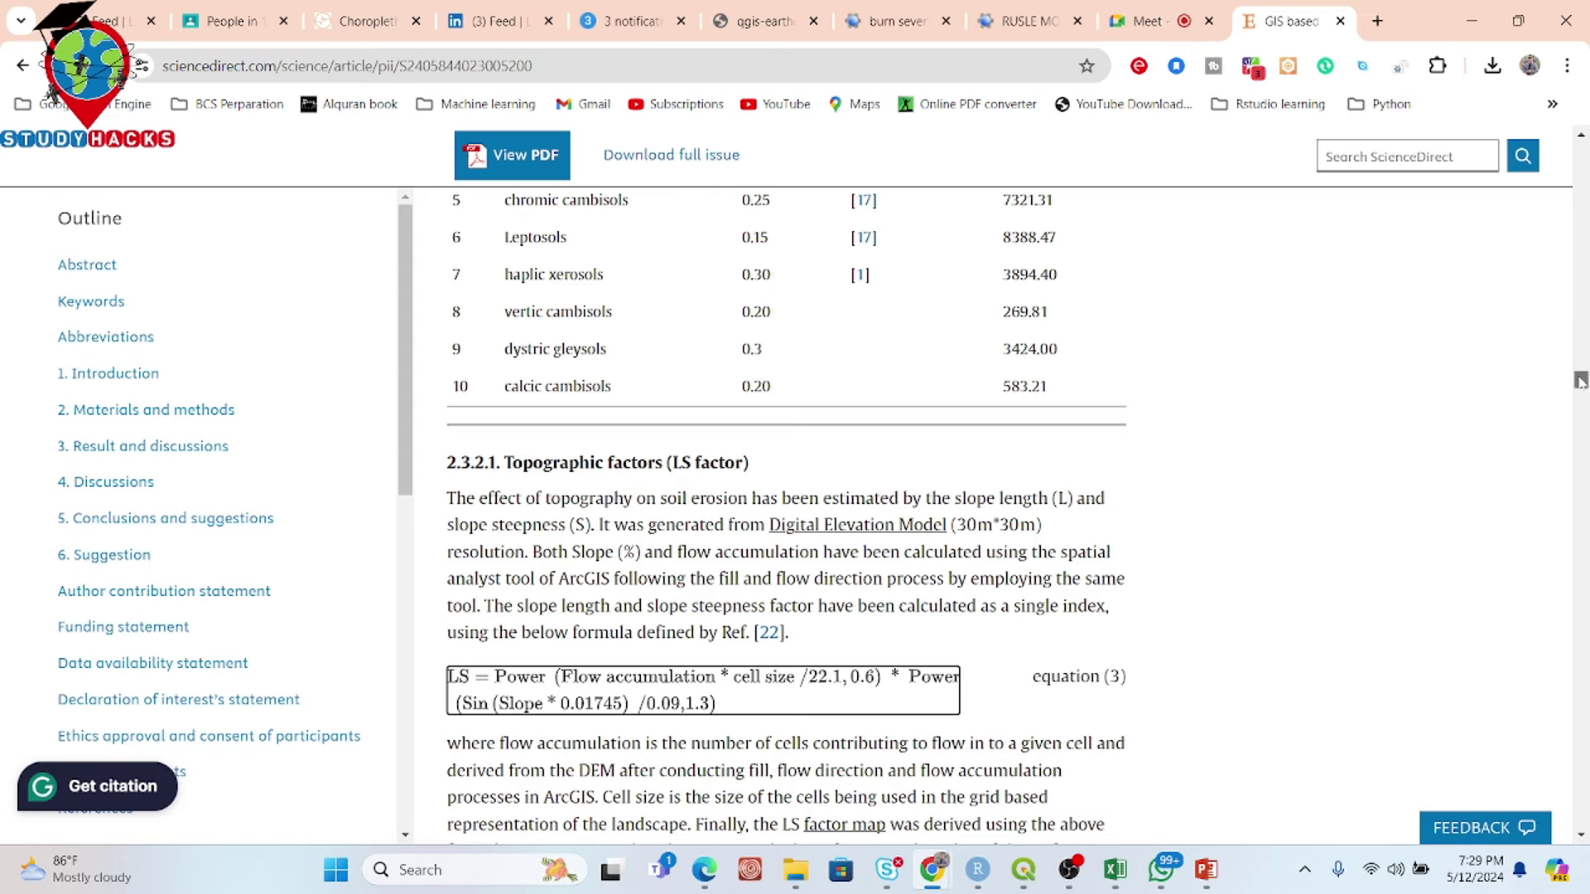
pyautogui.scroll(-7, 1581, 395)
pyautogui.scroll(-1, 1581, 395)
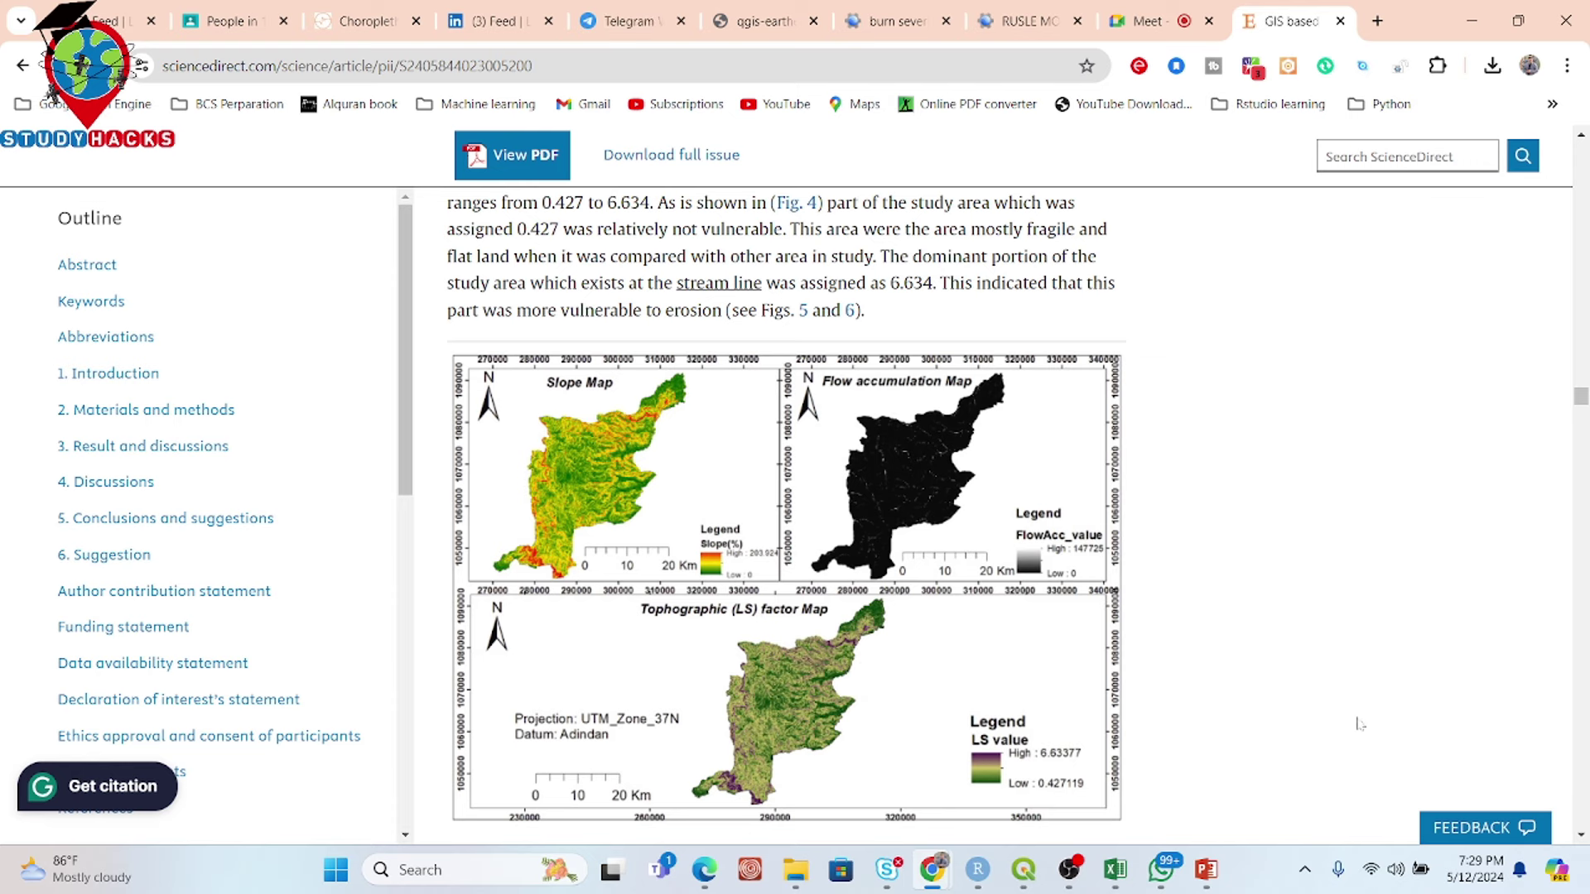
# Step: Examine the land use/land cover figures with the management (C factor) and conservation practice (P factor) maps
pyautogui.moveTo(1583, 385)
pyautogui.mouseDown()
pyautogui.moveTo(1583, 427)
pyautogui.moveTo(1584, 413)
pyautogui.mouseUp()
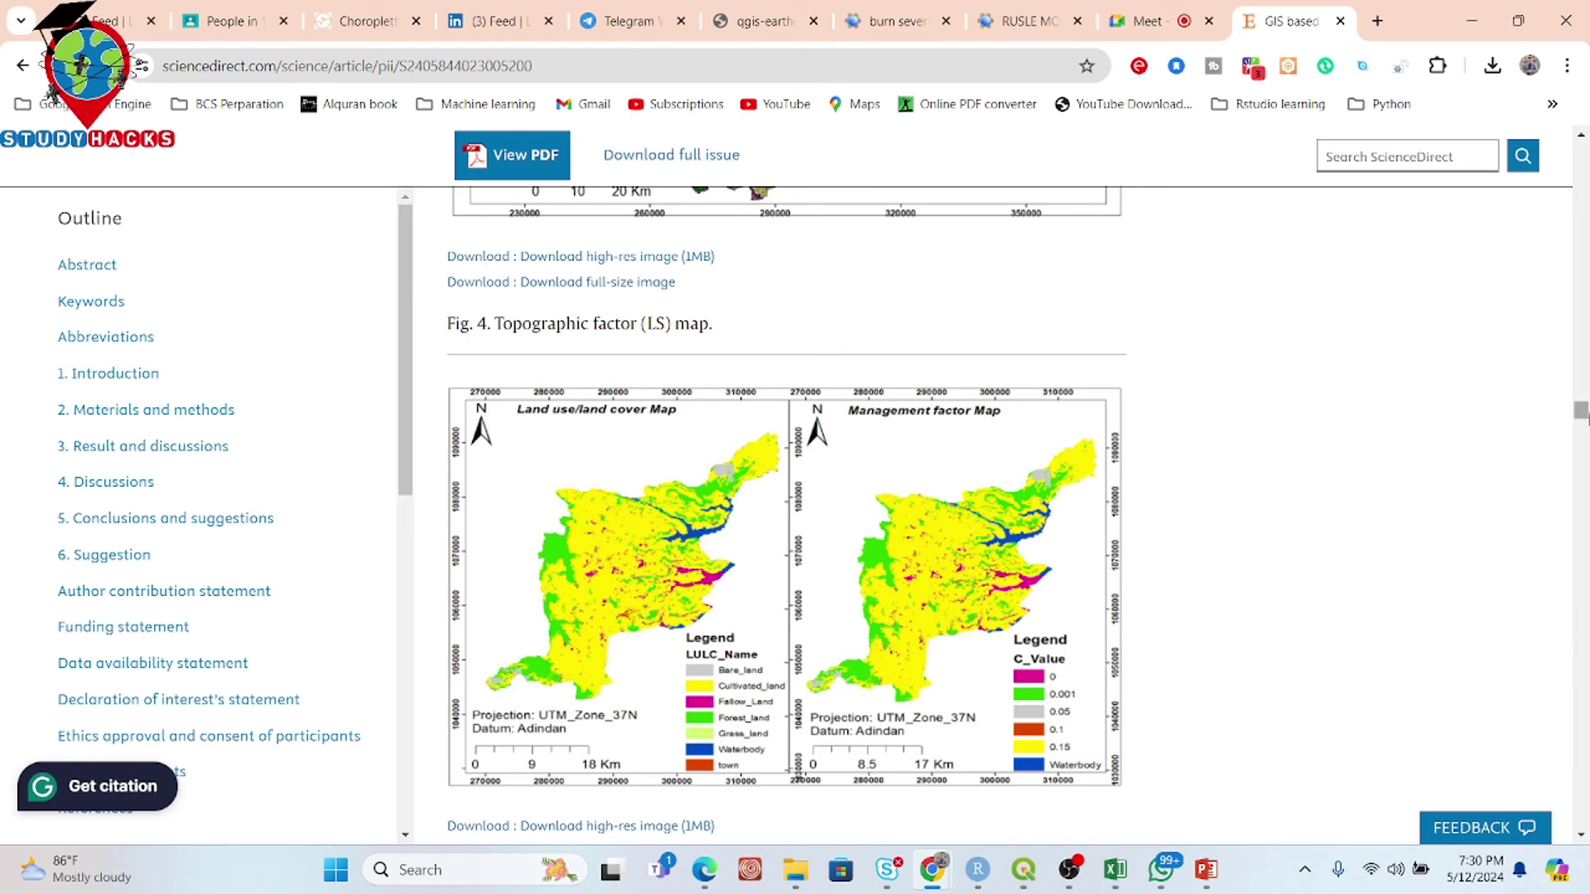
pyautogui.moveTo(1581, 412); pyautogui.dragTo(1582, 420)
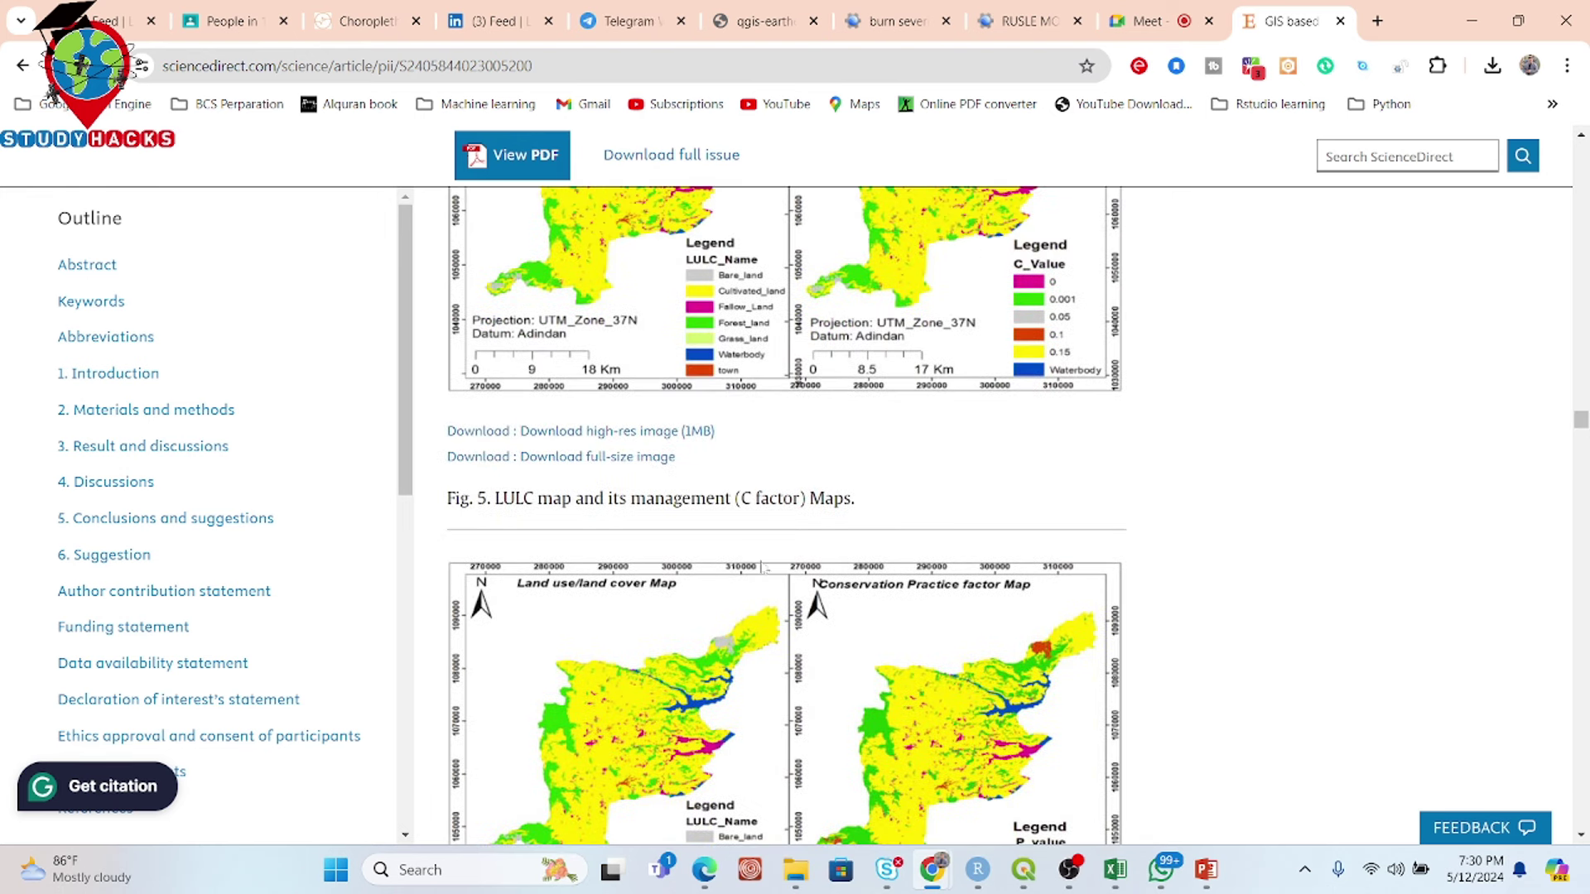
pyautogui.moveTo(742, 498); pyautogui.dragTo(798, 498)
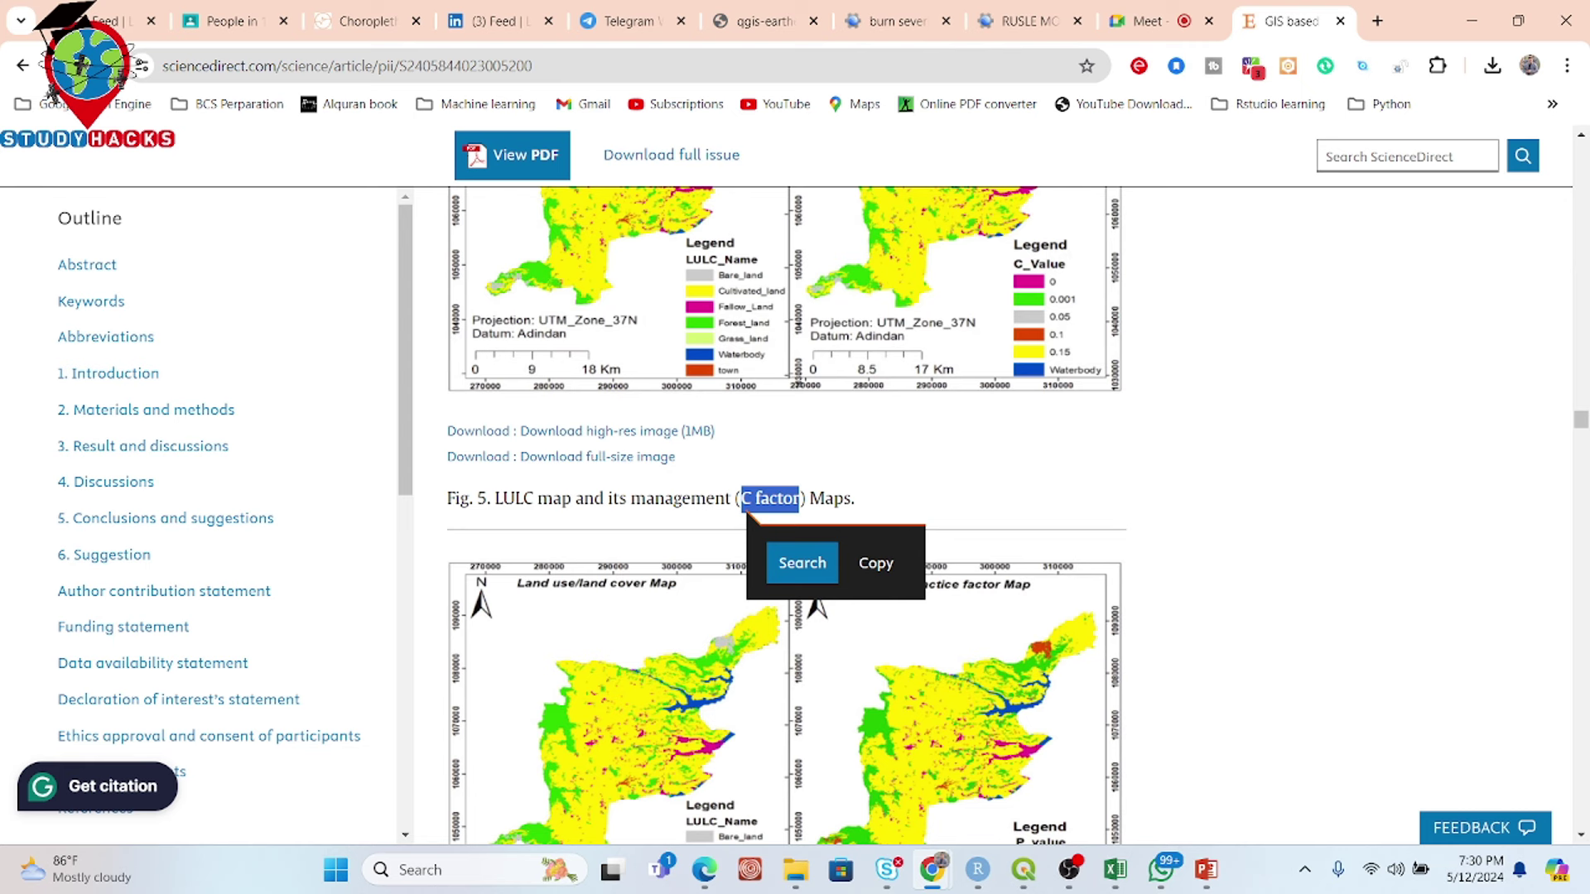
pyautogui.click(923, 490)
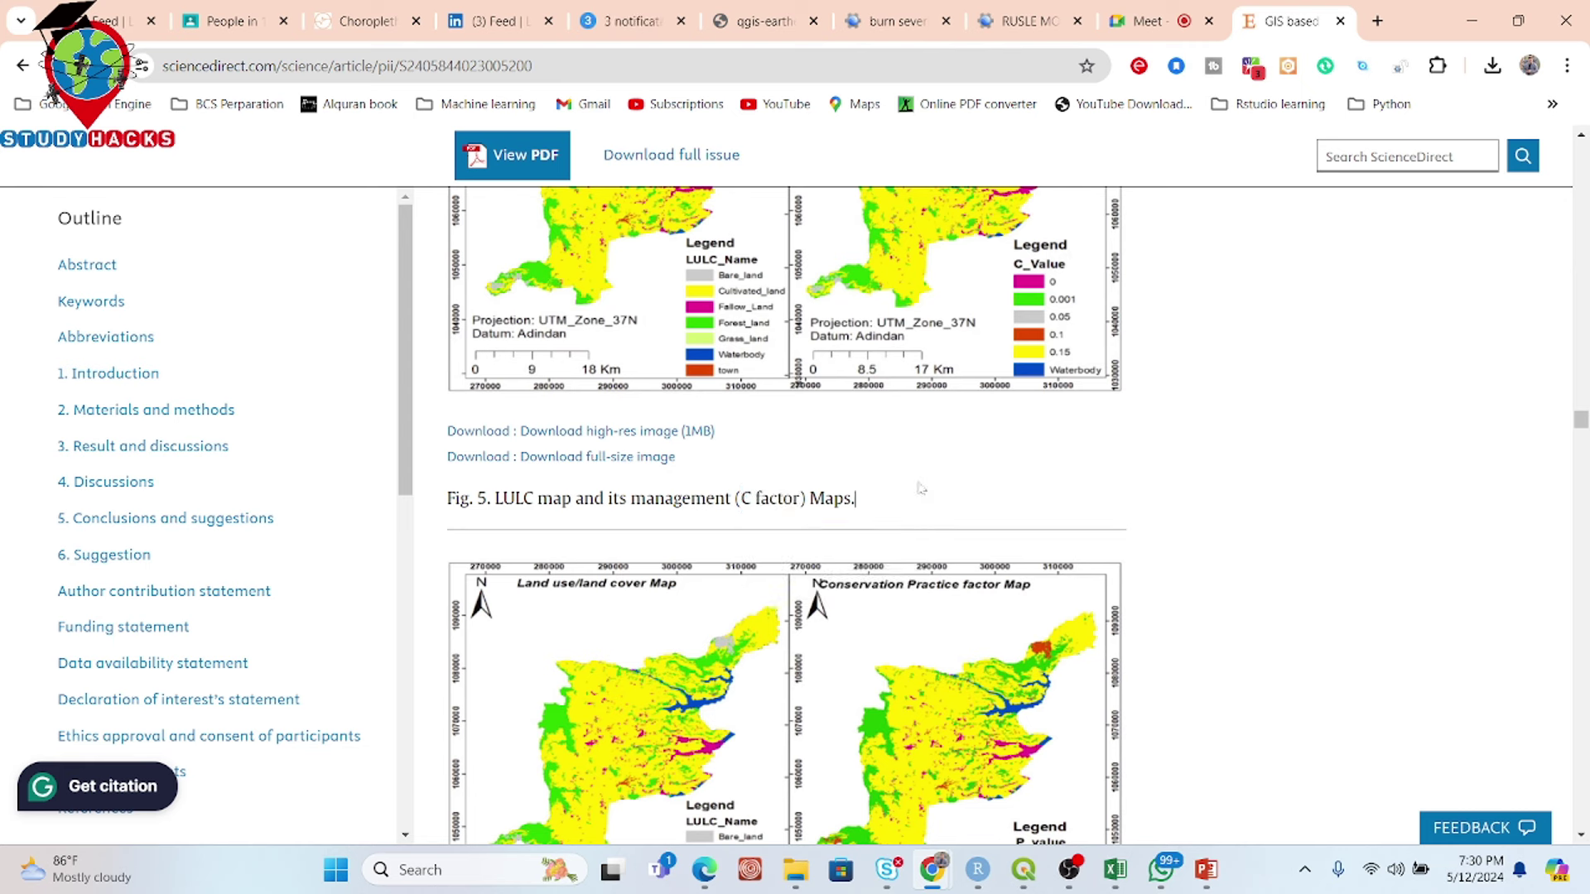
pyautogui.scroll(-5, 1579, 424)
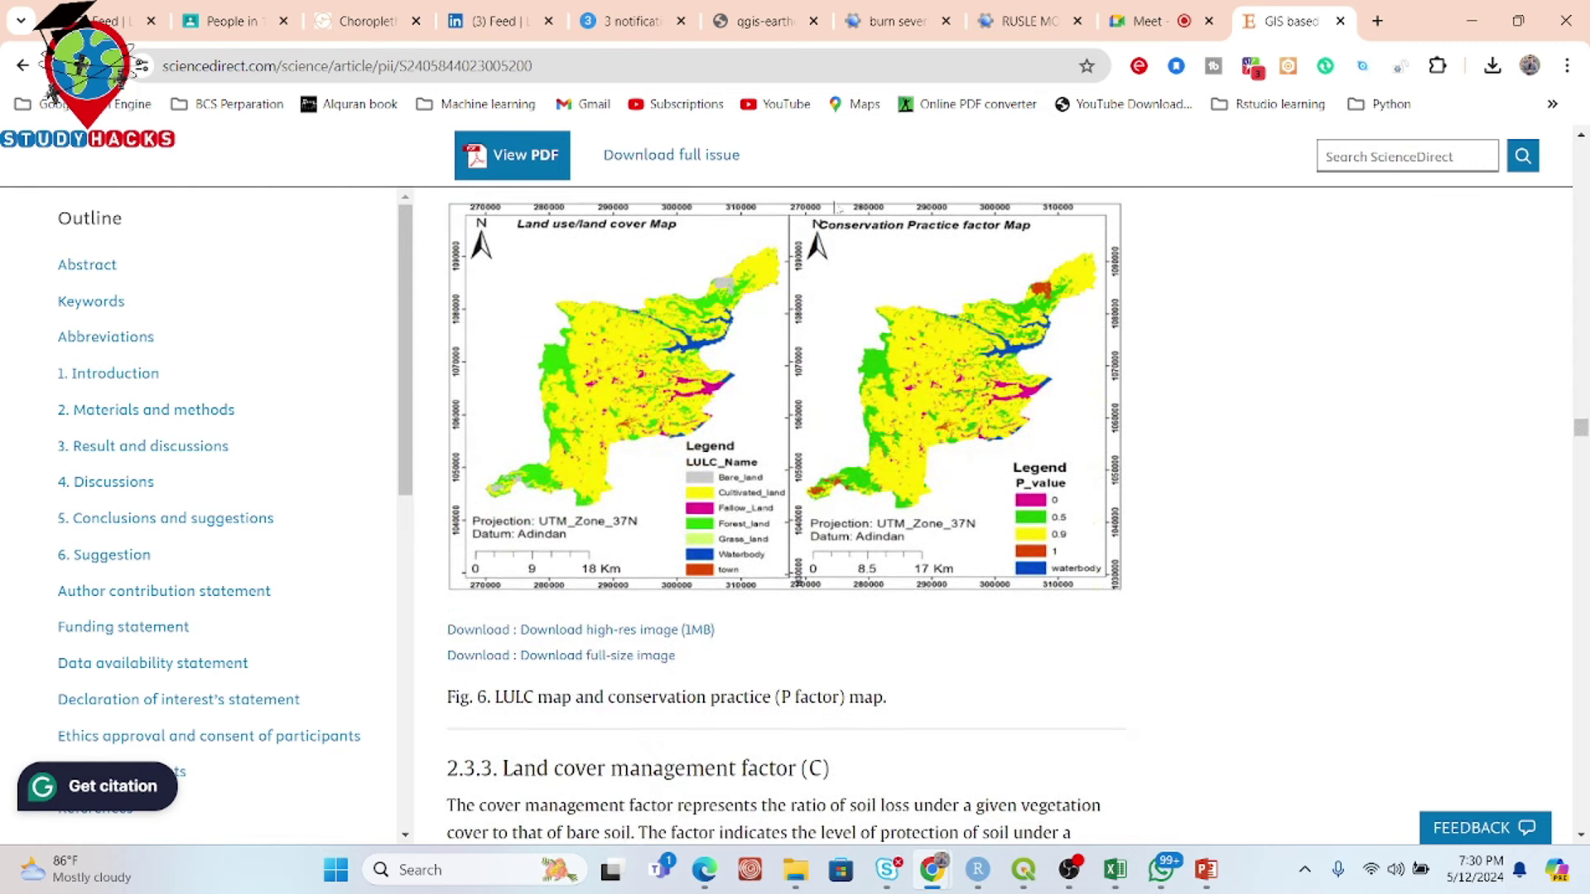
# Step: Switch to the Earth Engine script and inspect the description of the MCD12Q1.006 MODIS Land Cover Type import
pyautogui.click(1005, 21)
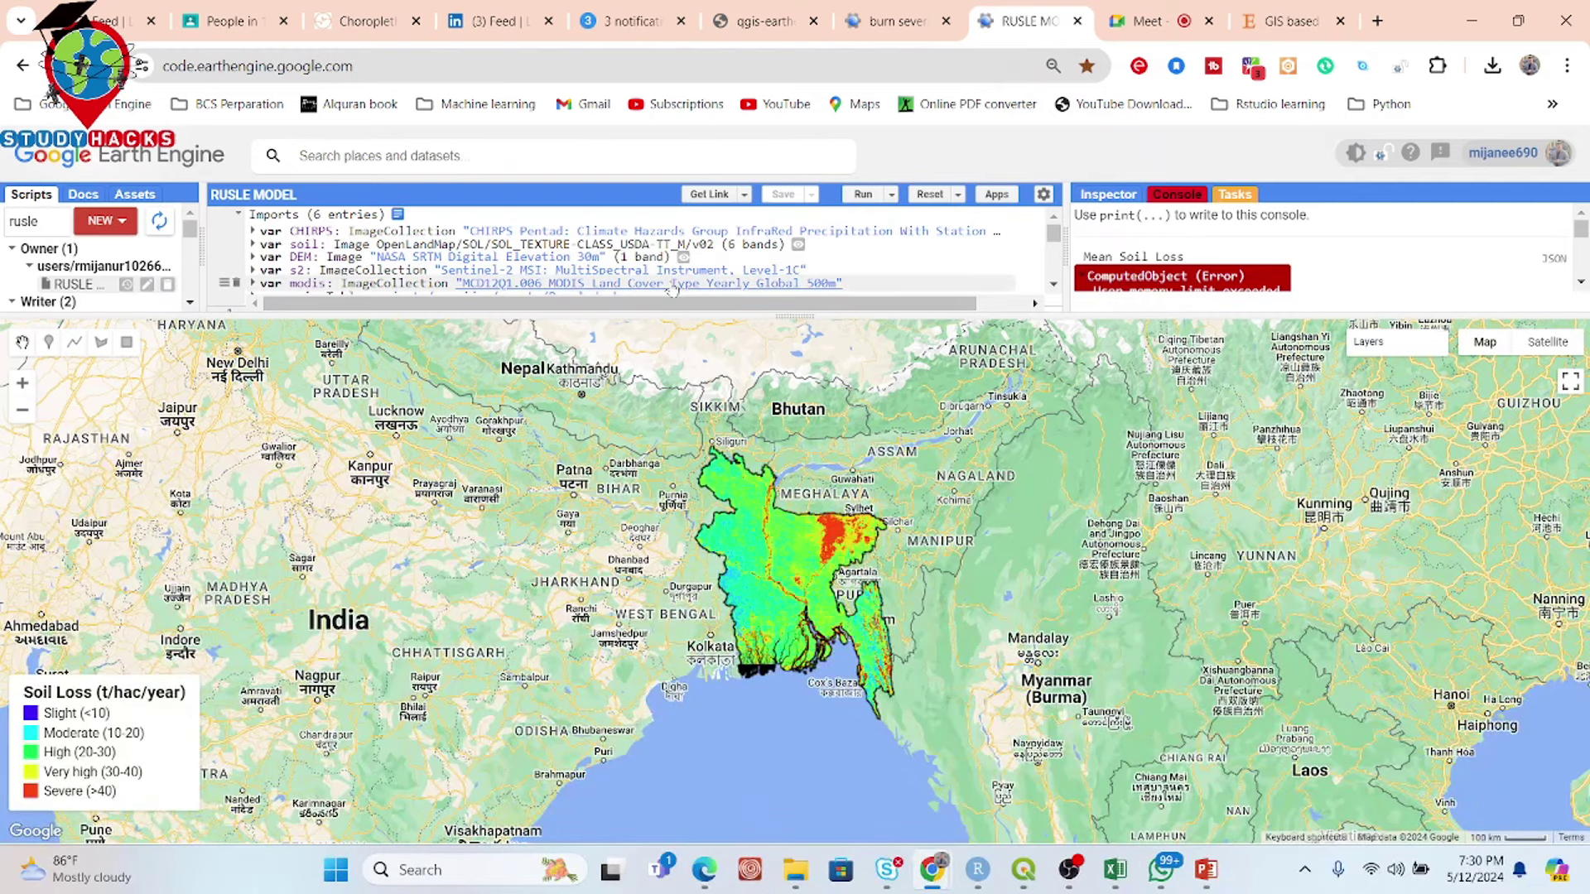
pyautogui.click(672, 284)
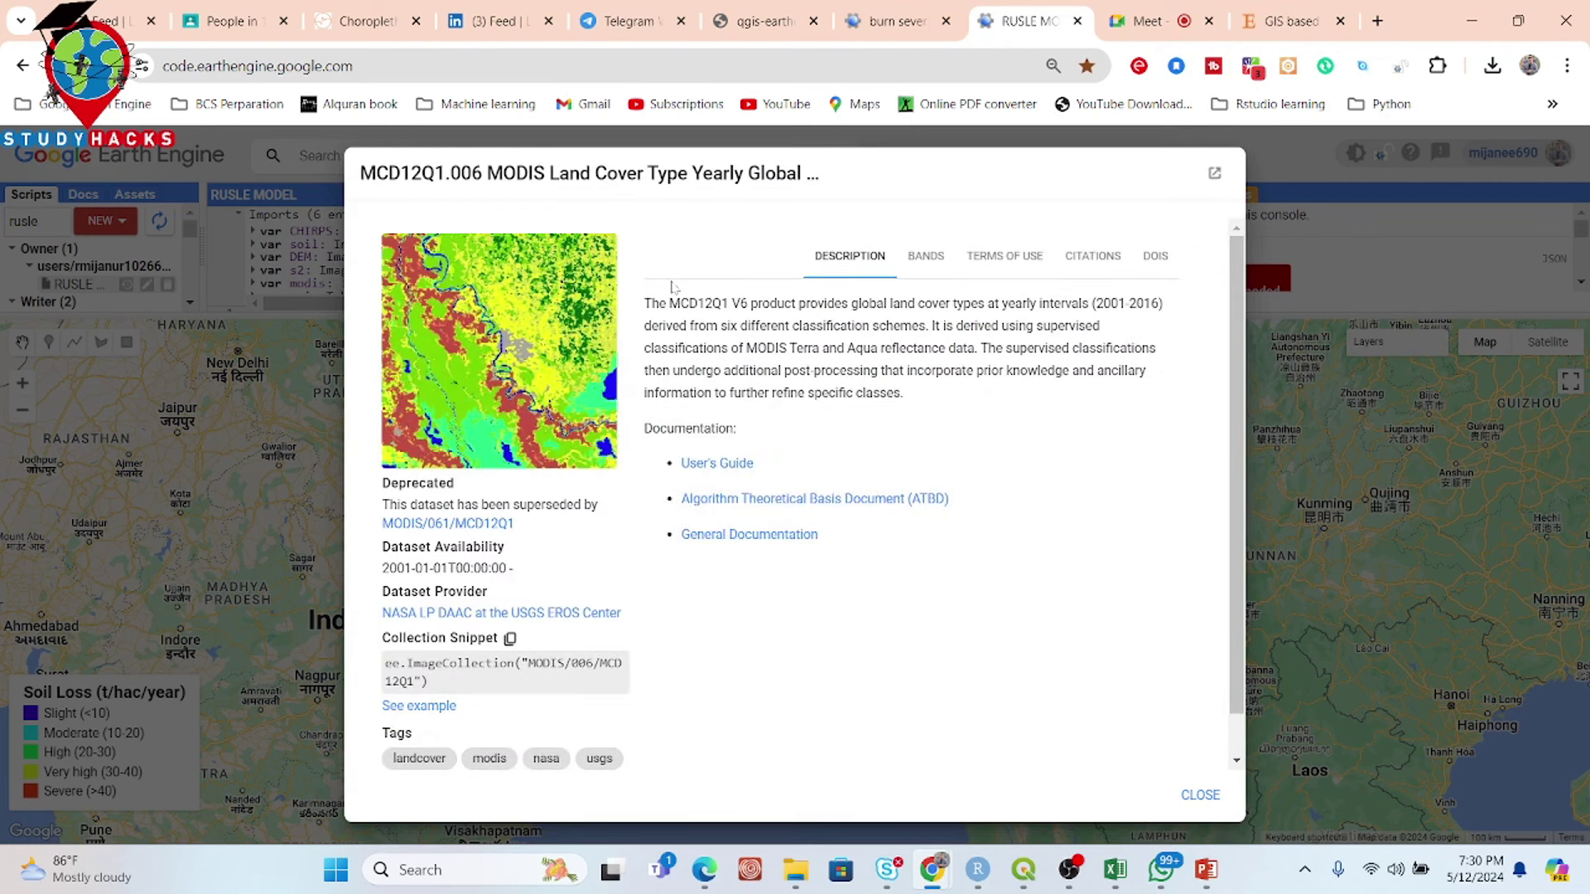
pyautogui.moveTo(487, 174); pyautogui.dragTo(875, 176)
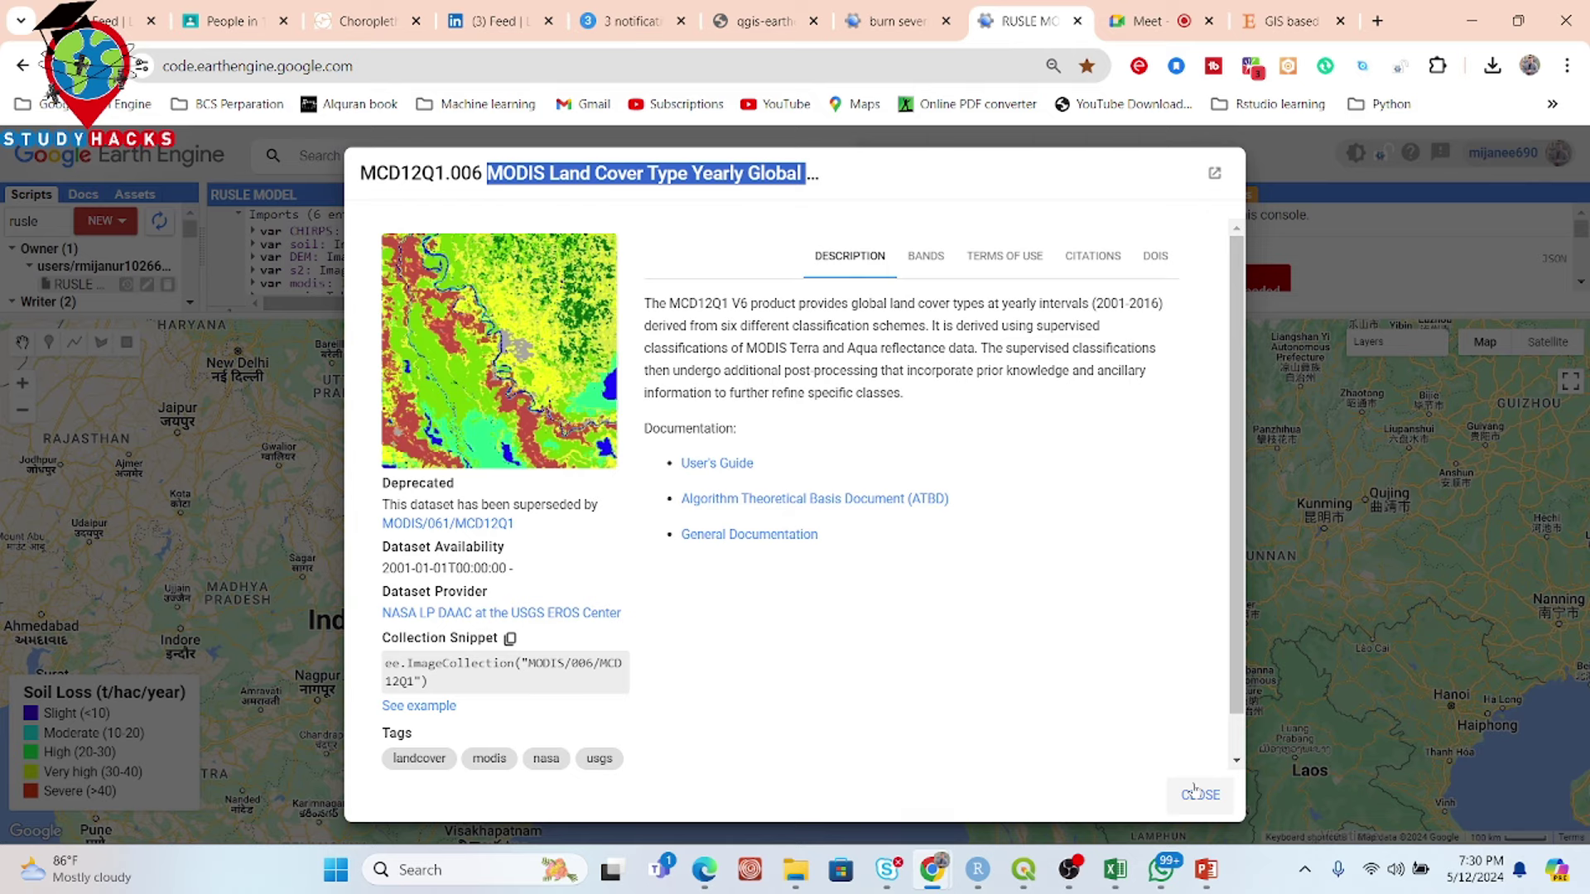
pyautogui.click(1194, 791)
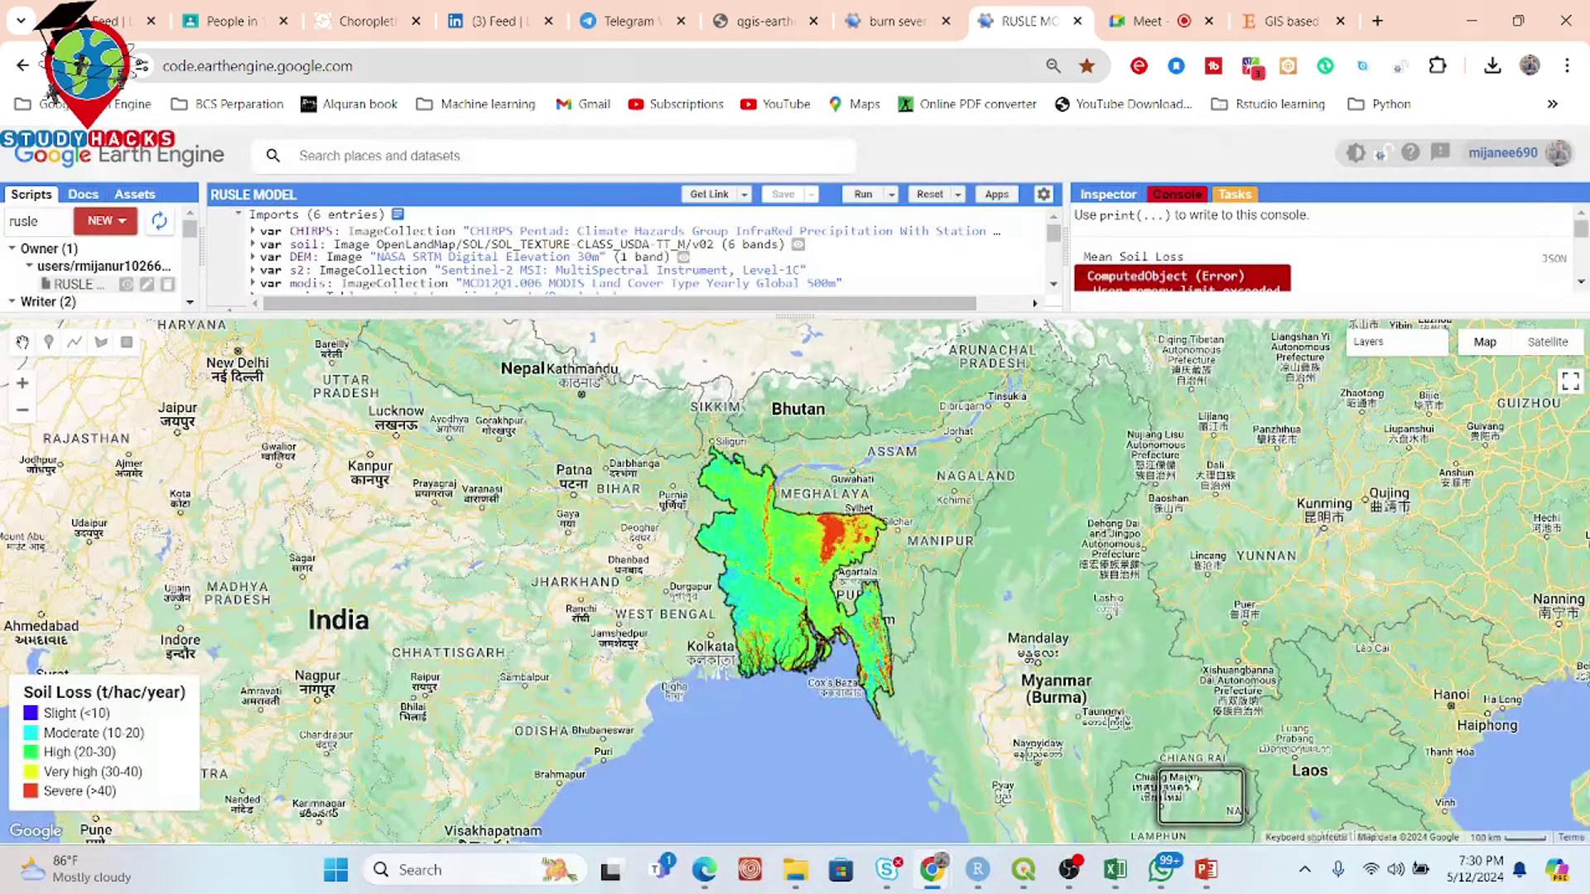
# Step: Review the article's C and P value tables and the overall methodology flow chart, then return to the Earth Engine soil loss map
pyautogui.click(1284, 20)
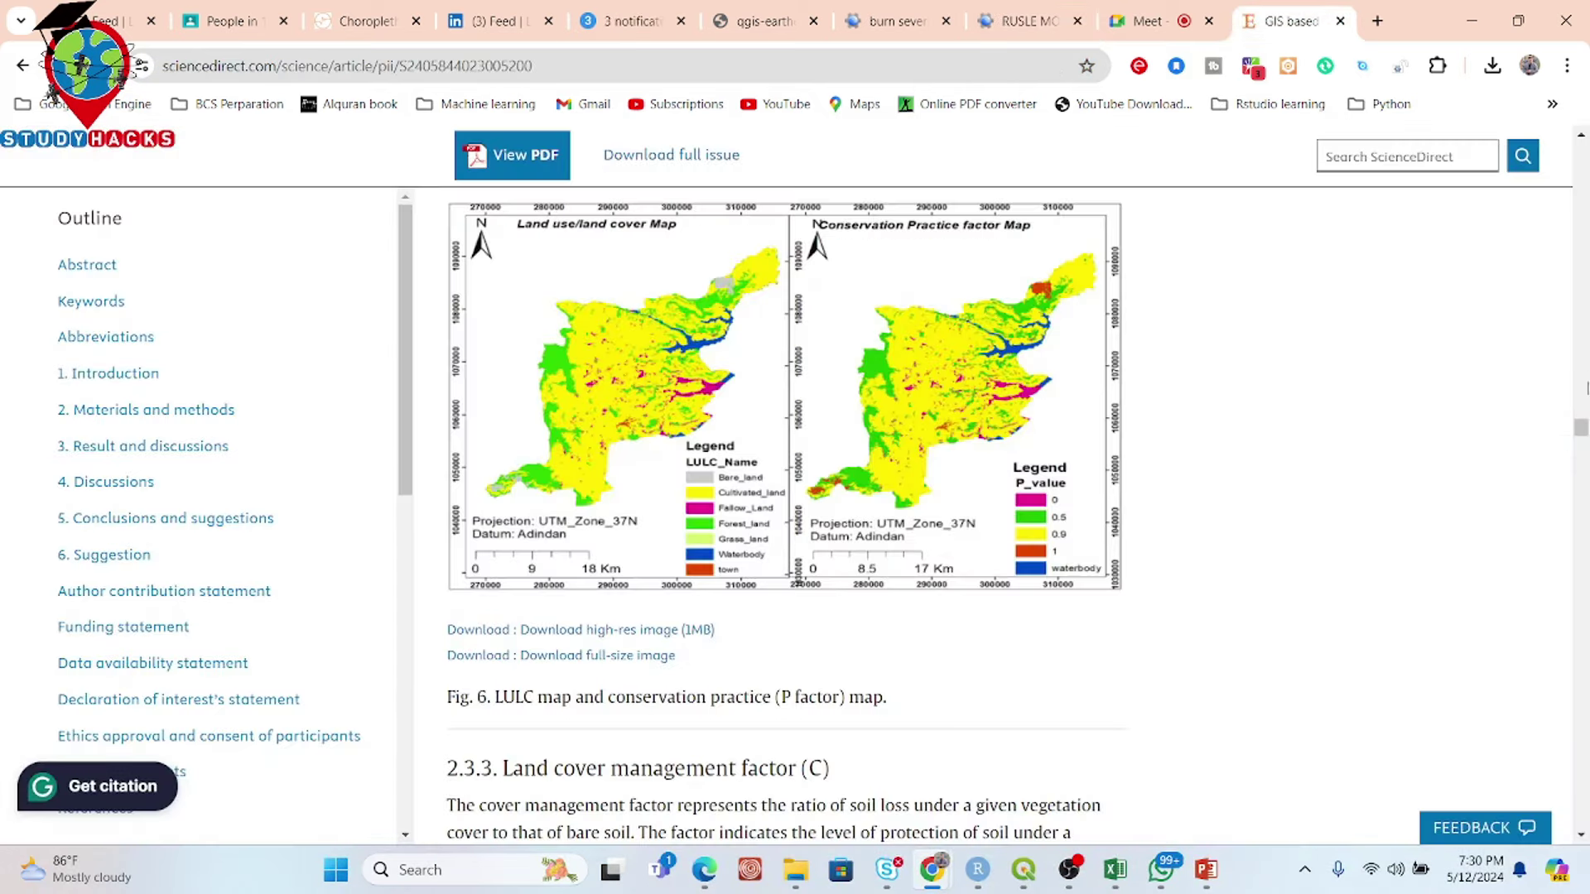
pyautogui.moveTo(1582, 427); pyautogui.dragTo(1581, 454)
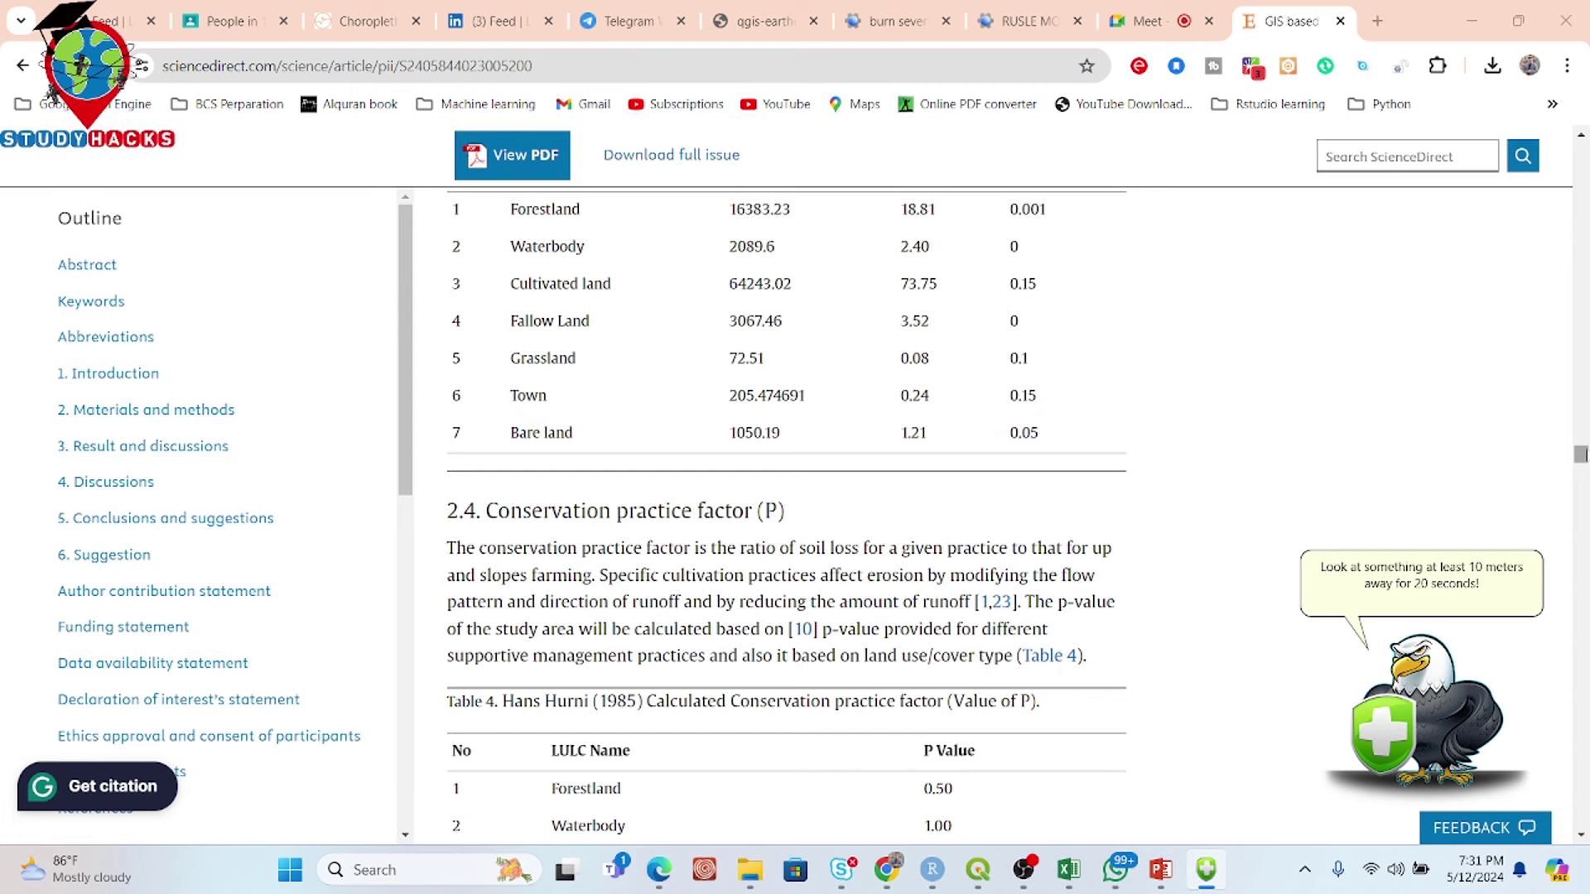
pyautogui.moveTo(1581, 454); pyautogui.dragTo(1581, 481)
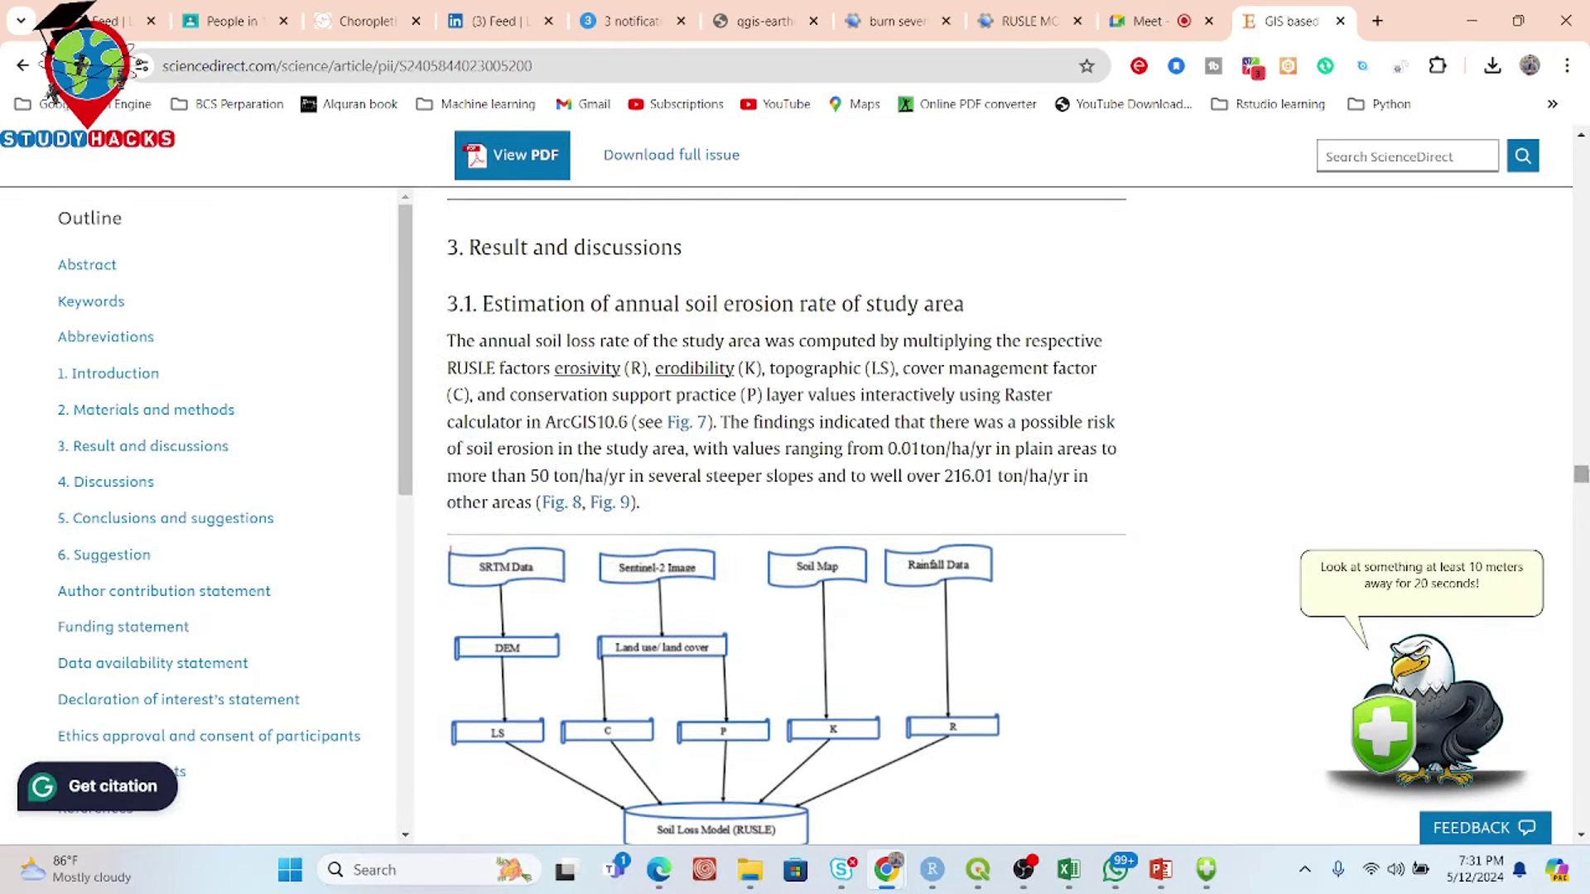
pyautogui.moveTo(1581, 474); pyautogui.dragTo(1583, 479)
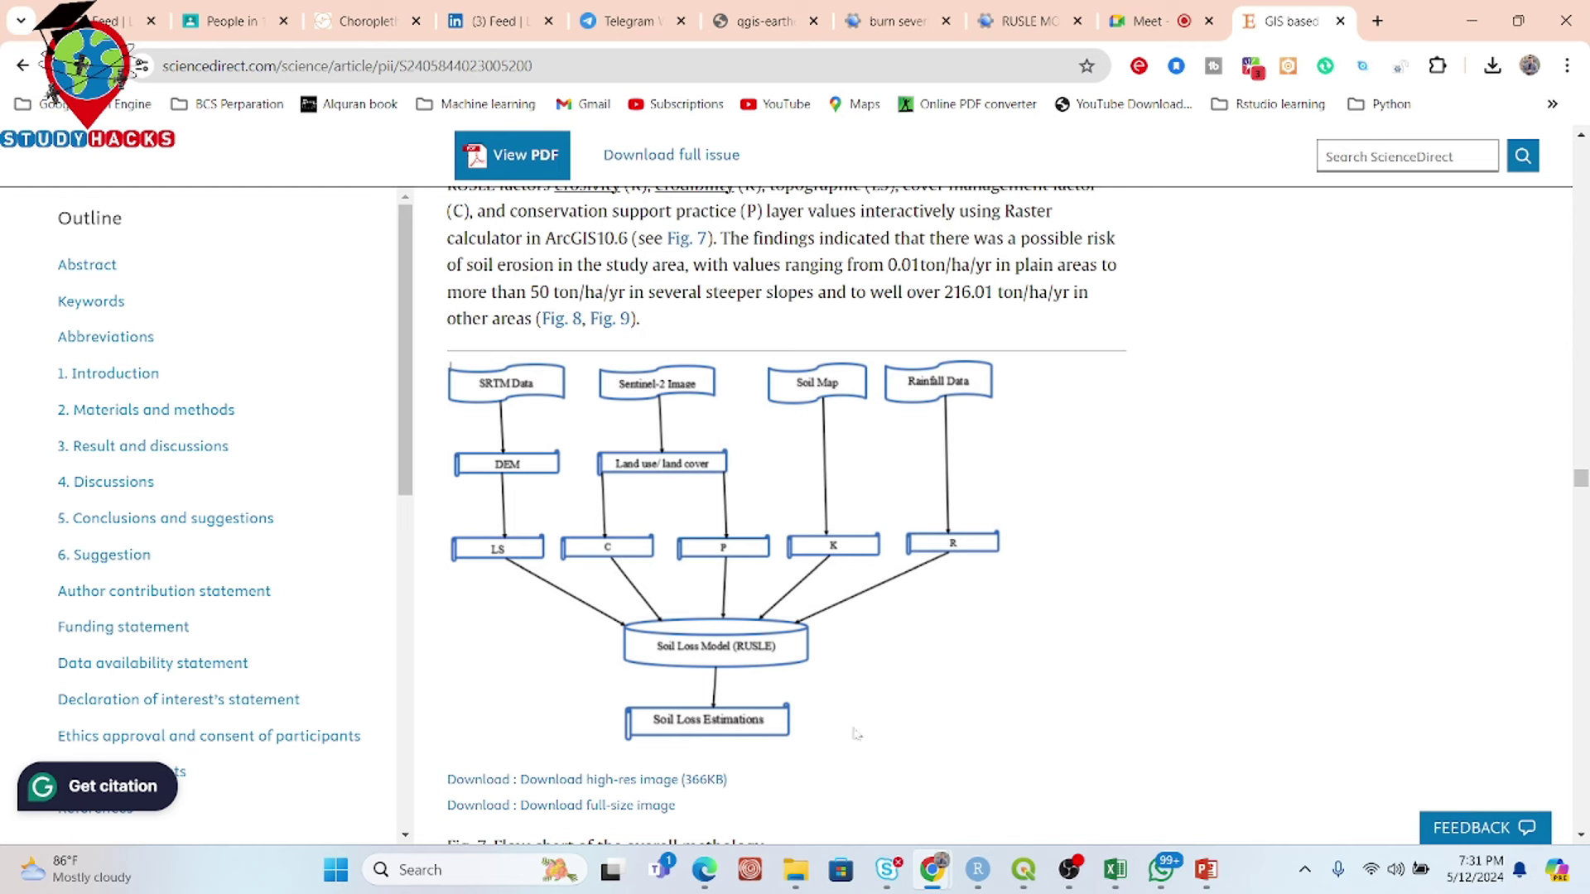
pyautogui.moveTo(1582, 485); pyautogui.dragTo(1583, 495)
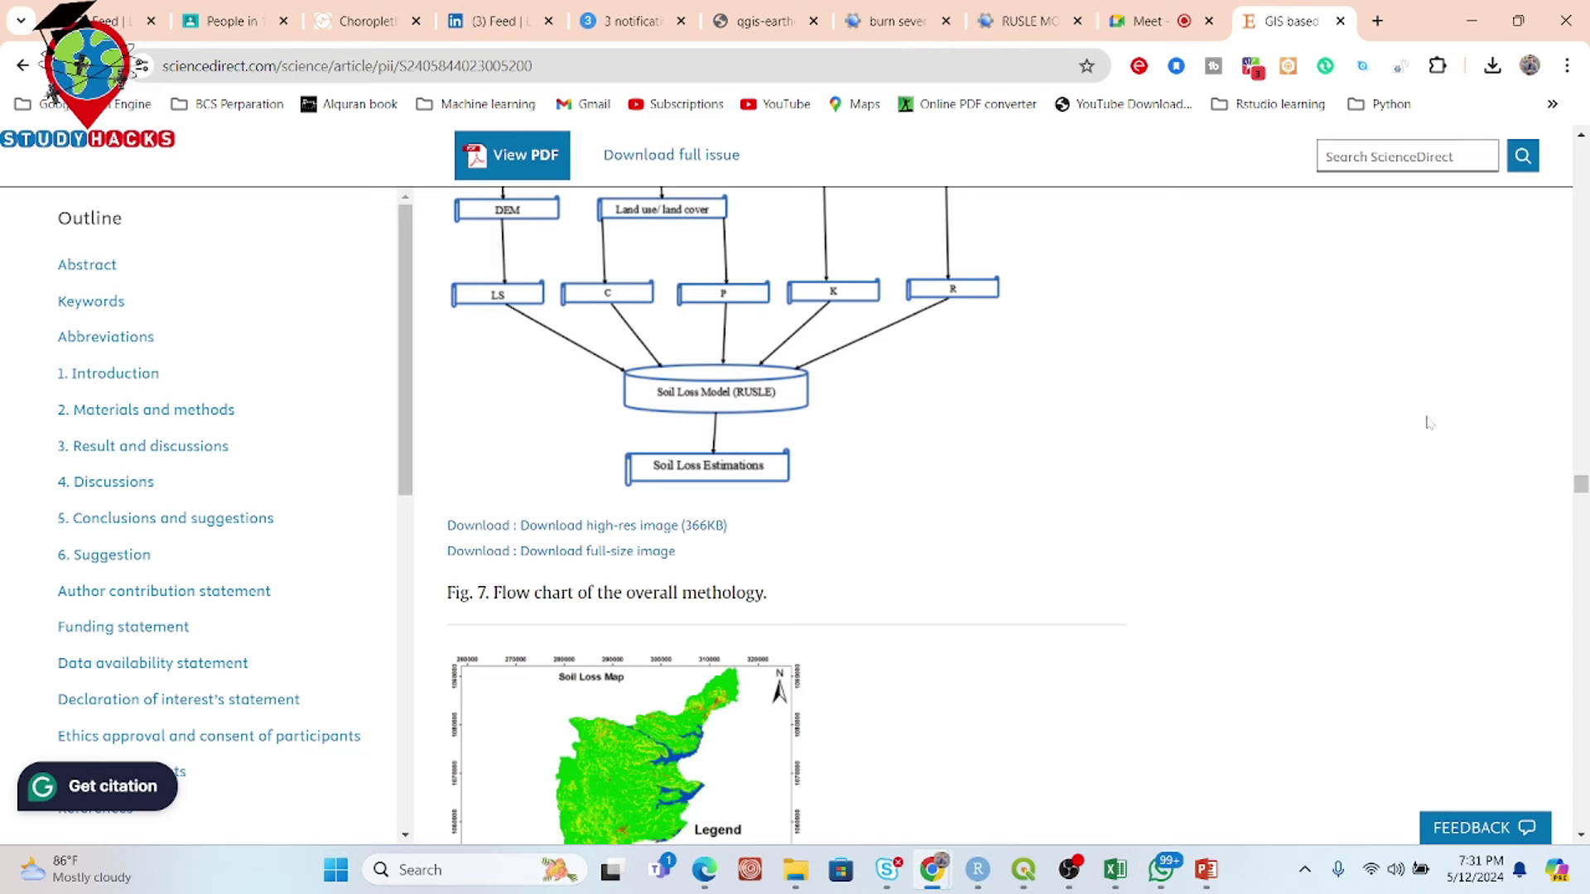
pyautogui.click(1018, 25)
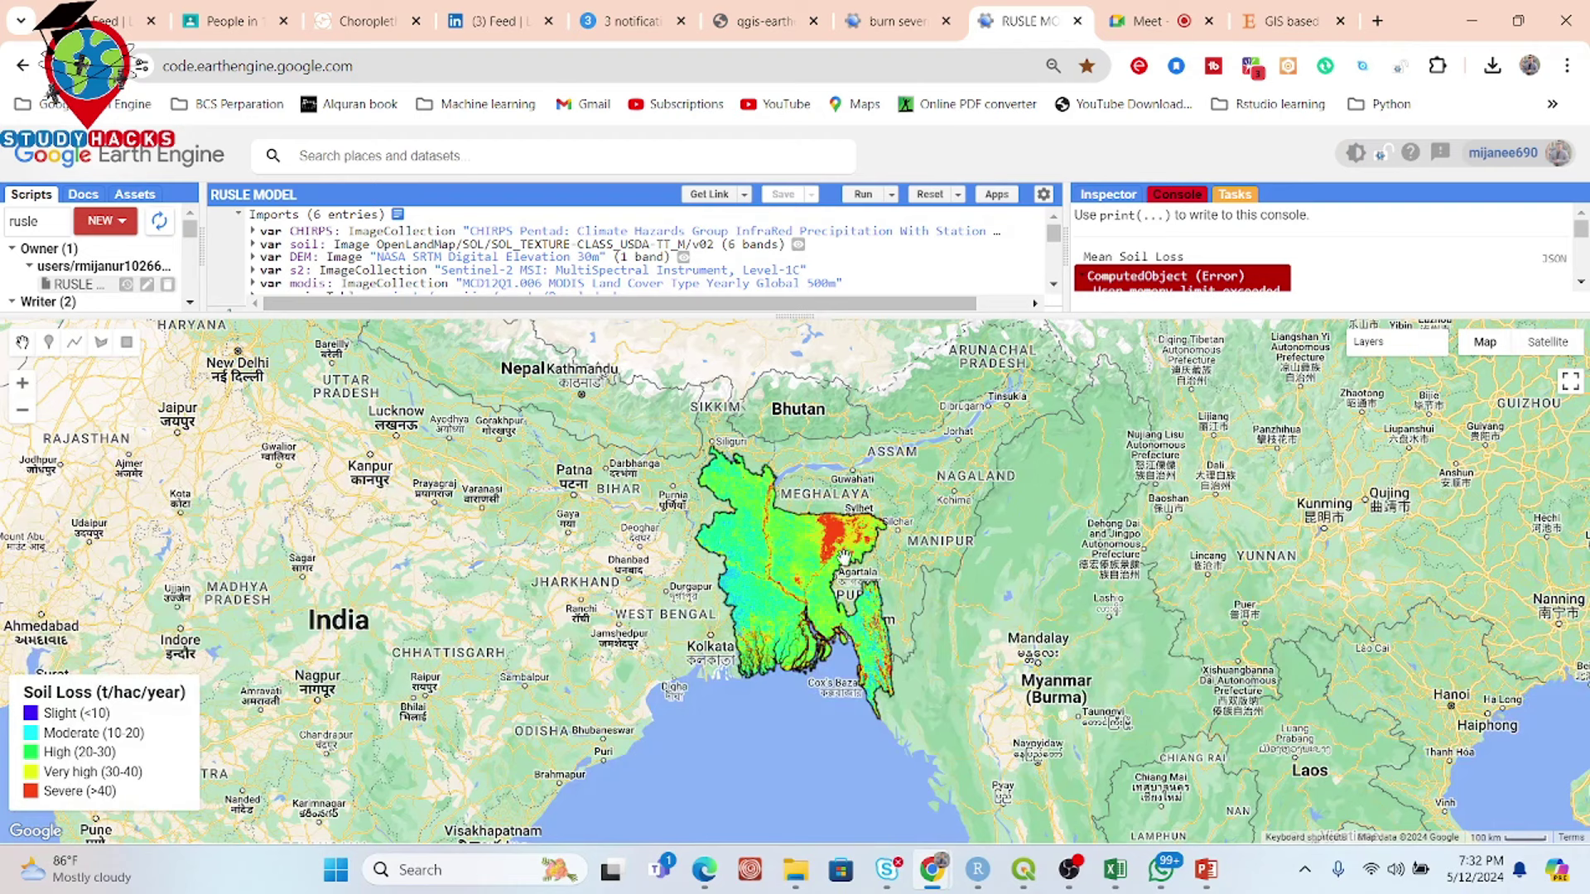
# Step: Hide the Soil Loss Class layer and show the Annual Rain, R Factor Map, Soil and KFactor Map layers
pyautogui.moveTo(1366, 343)
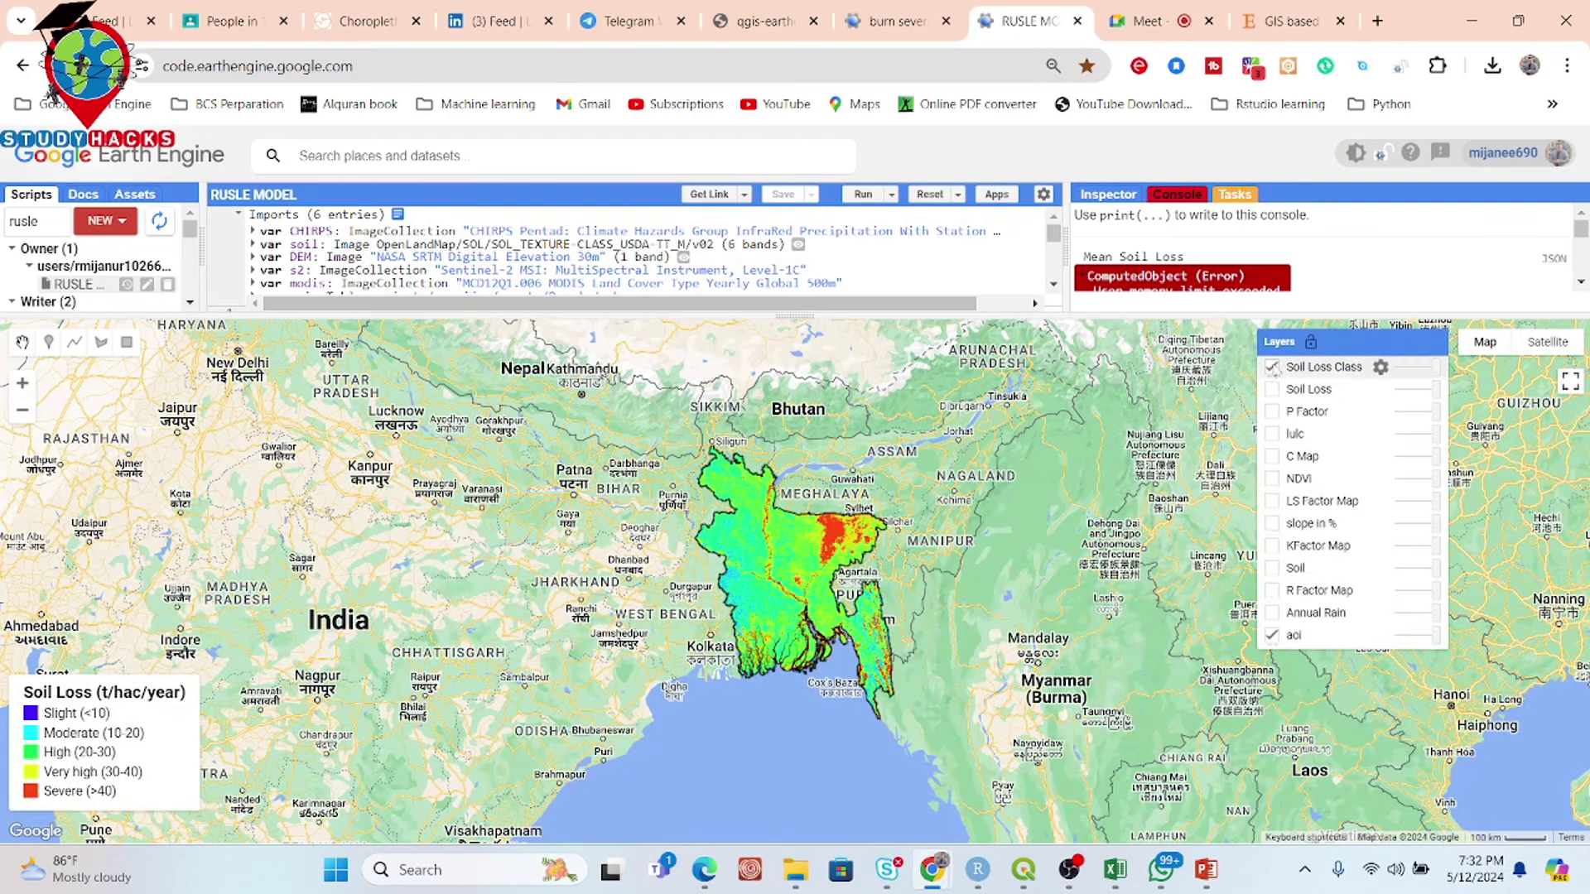
pyautogui.click(1272, 366)
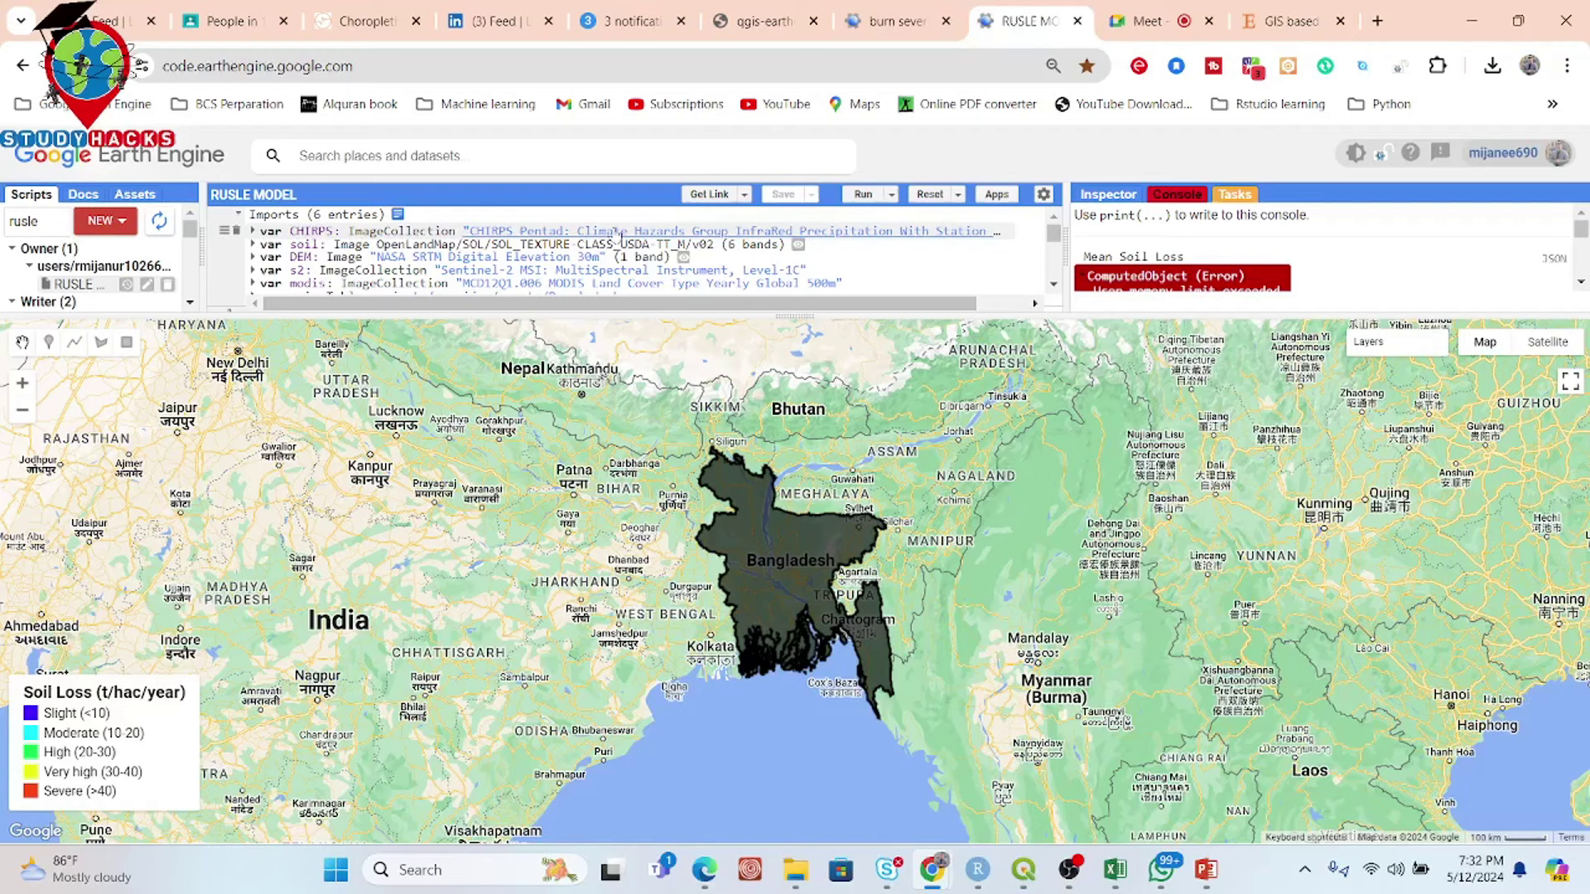
pyautogui.moveTo(1374, 358)
pyautogui.click(1273, 613)
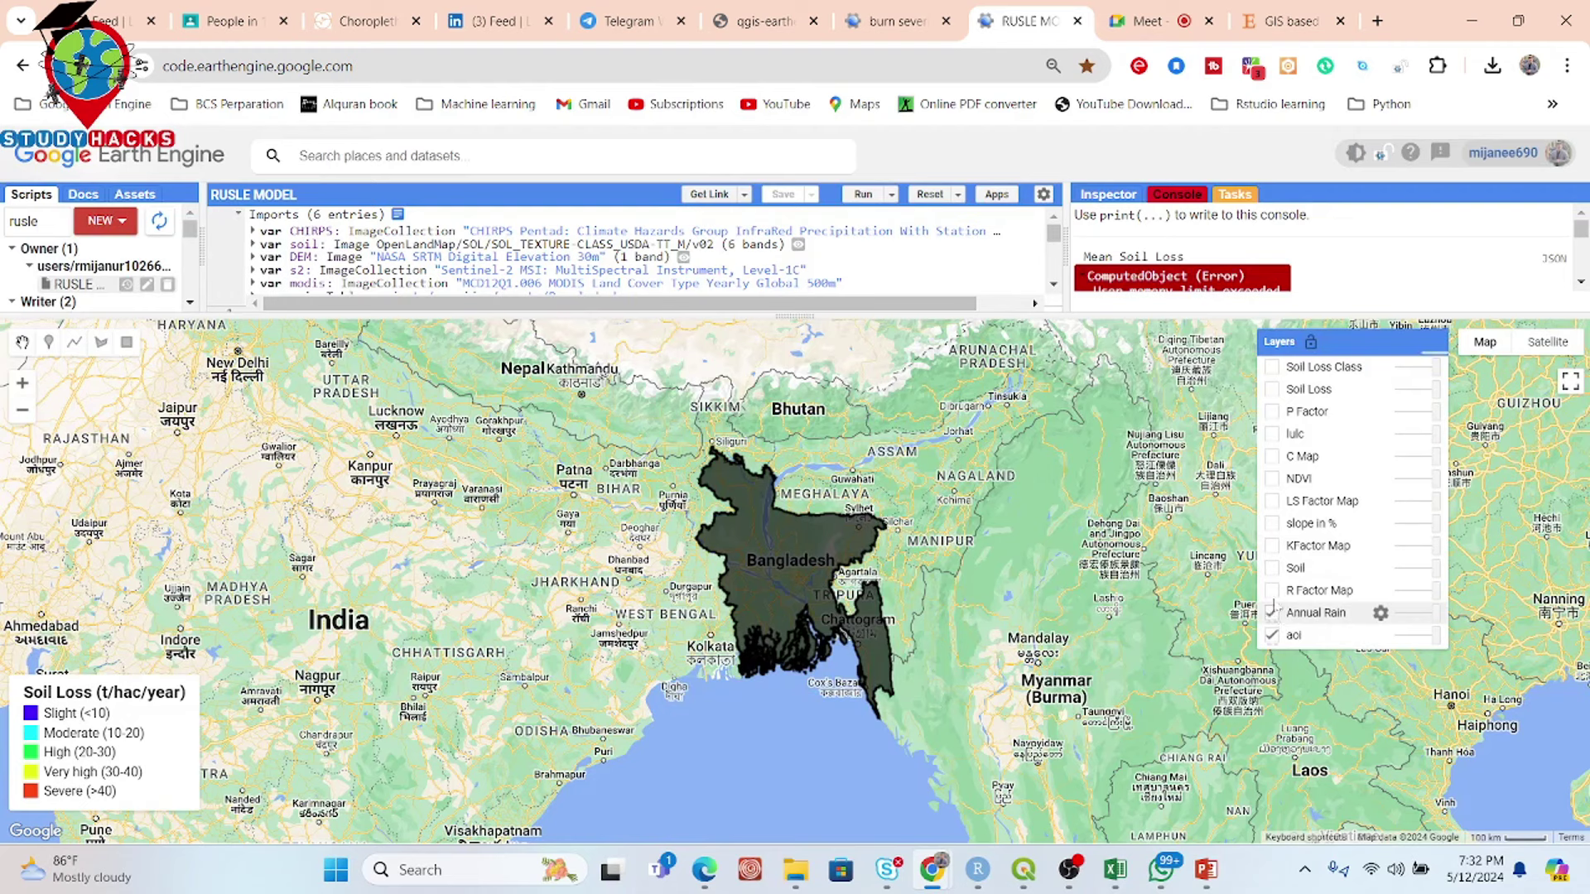
pyautogui.click(1273, 590)
pyautogui.click(1272, 568)
pyautogui.click(1273, 546)
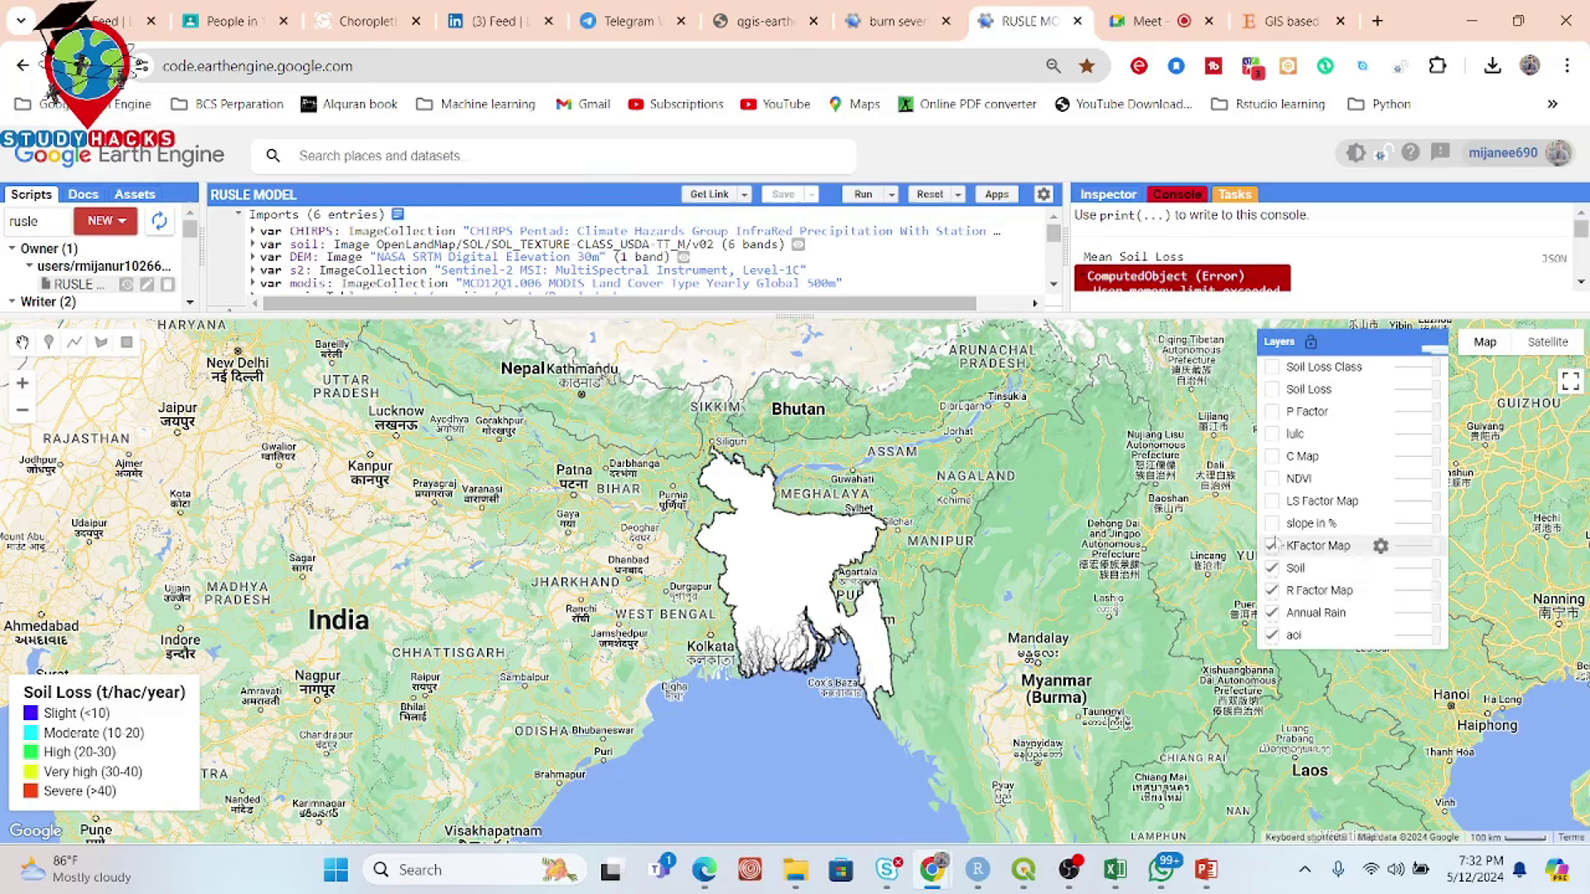
# Step: Show the slope in %, LS Factor Map, NDVI, C Map, lulc, P Factor and Soil Loss layers as well
pyautogui.click(1273, 524)
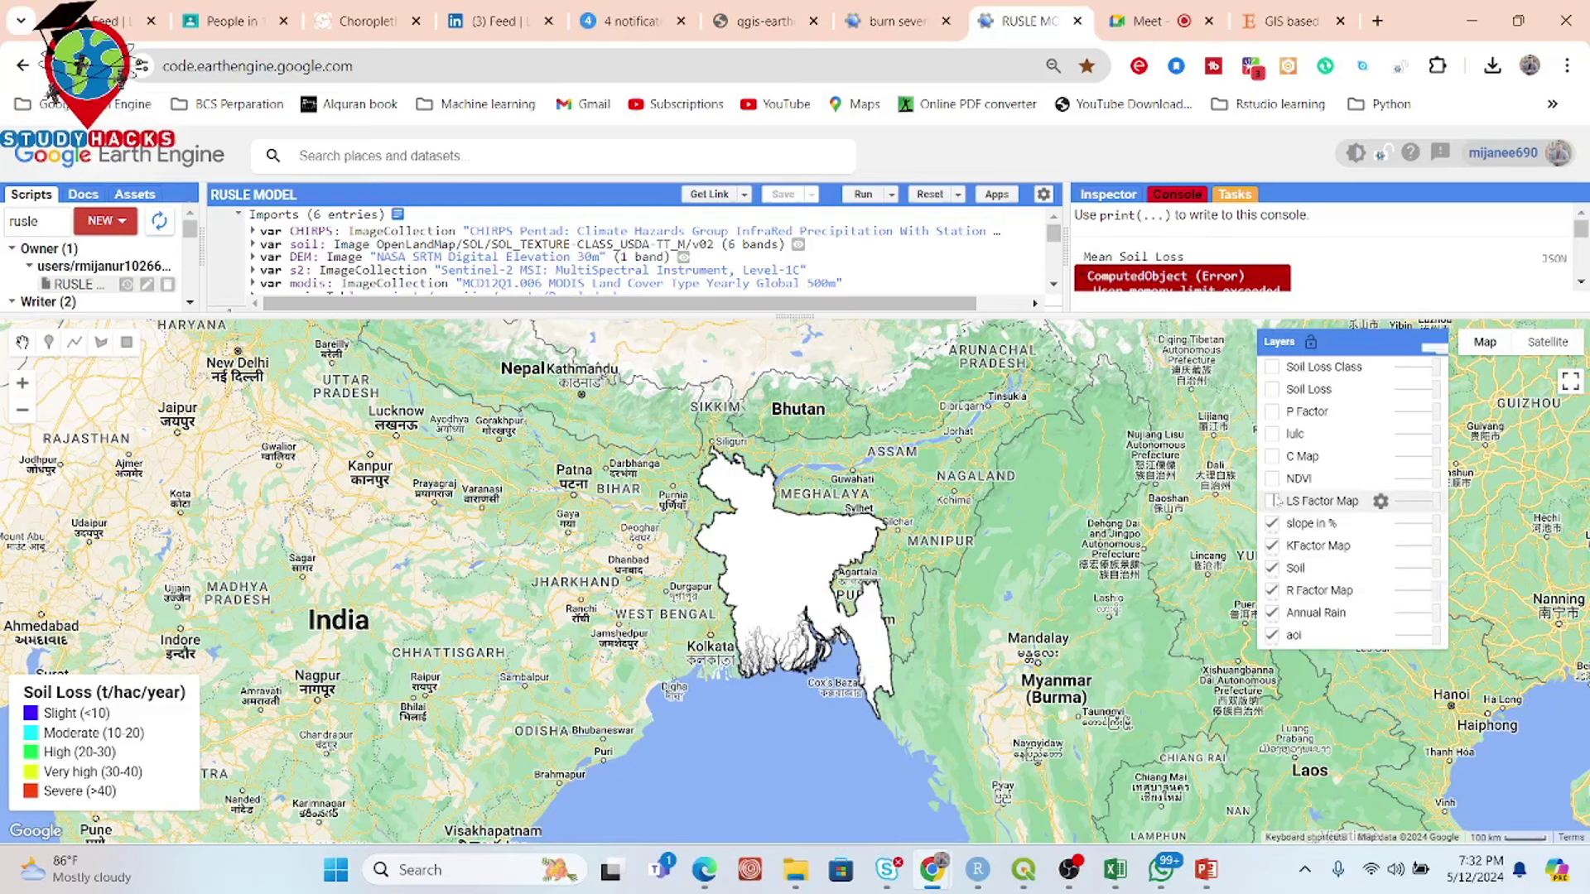
pyautogui.click(1273, 501)
pyautogui.click(1272, 479)
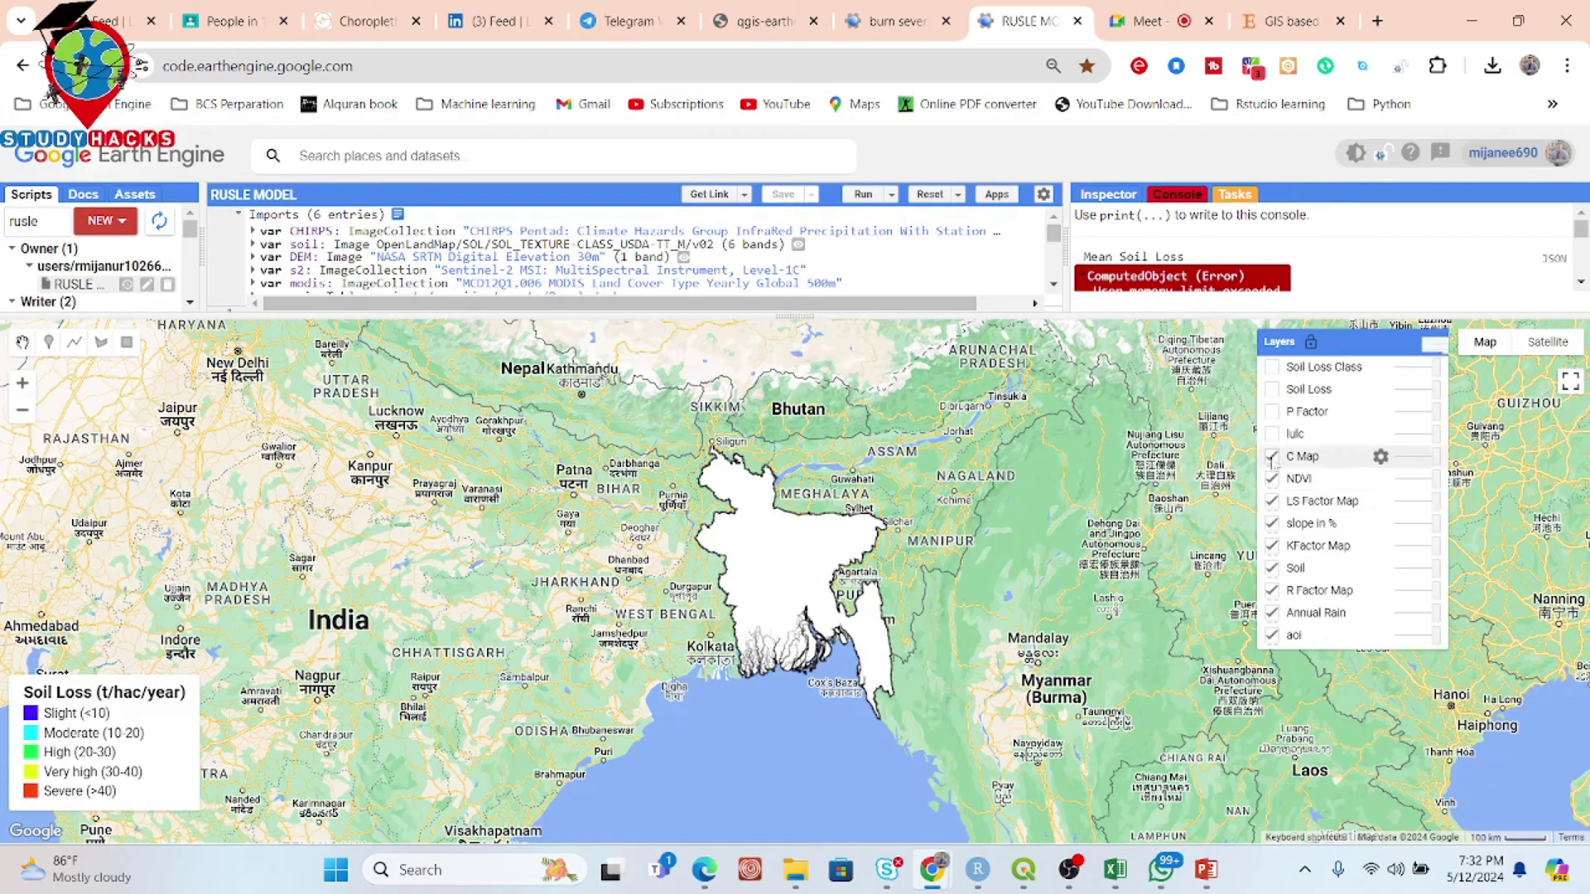
pyautogui.click(1273, 458)
pyautogui.click(1273, 435)
pyautogui.click(1272, 413)
pyautogui.click(1273, 390)
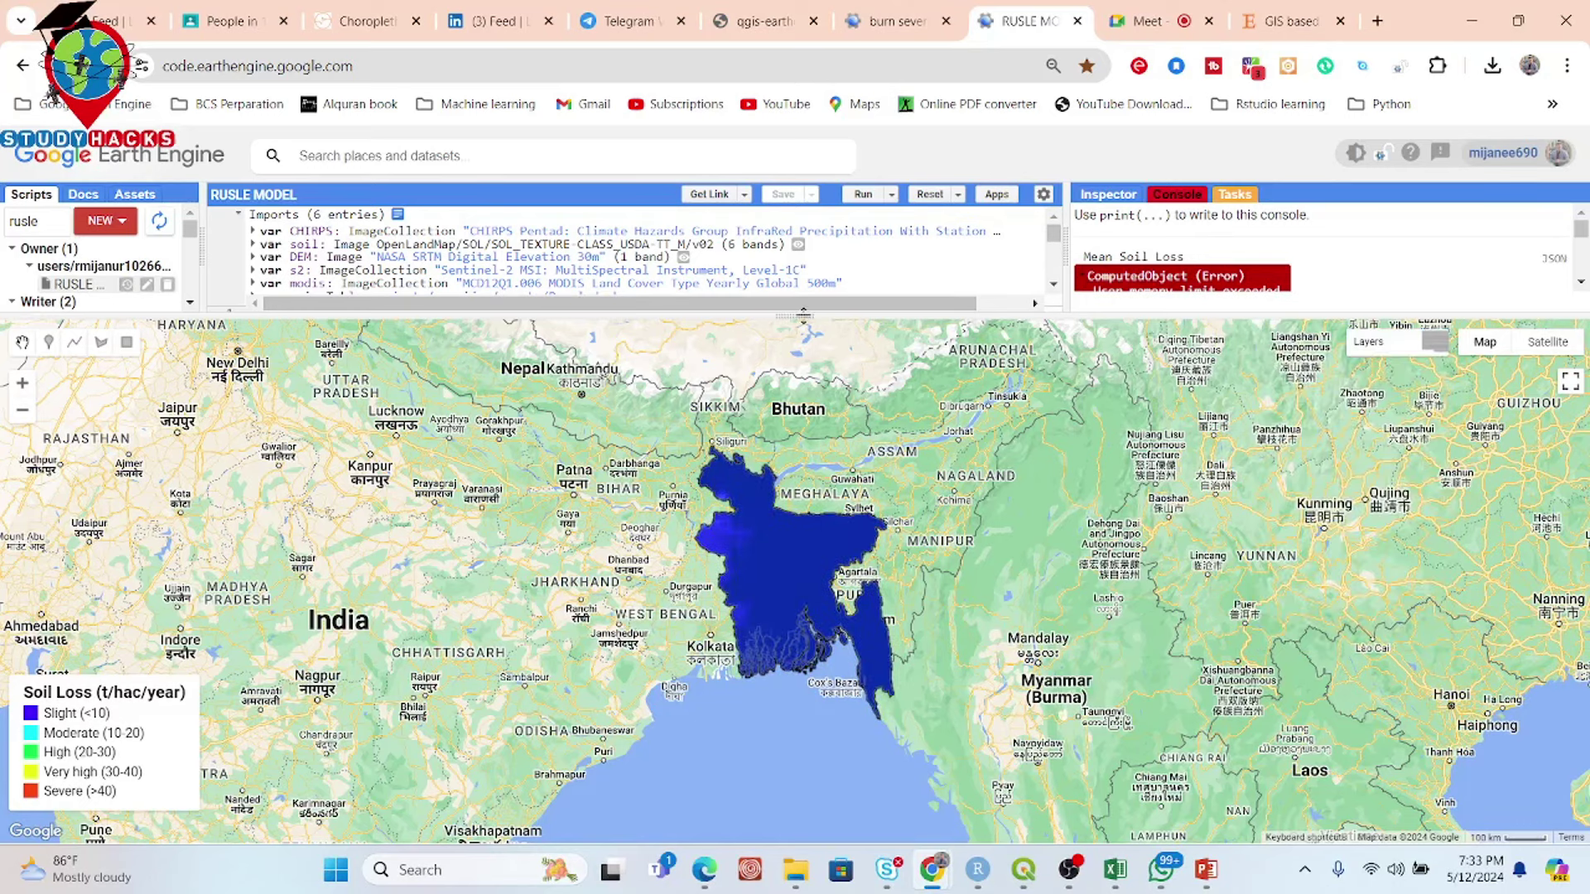
# Step: Briefly toggle the Soil Loss Class layer and review the soil loss ranges in the legend, from Slight to Severe
pyautogui.moveTo(1368, 342)
pyautogui.click(1272, 368)
pyautogui.click(1272, 367)
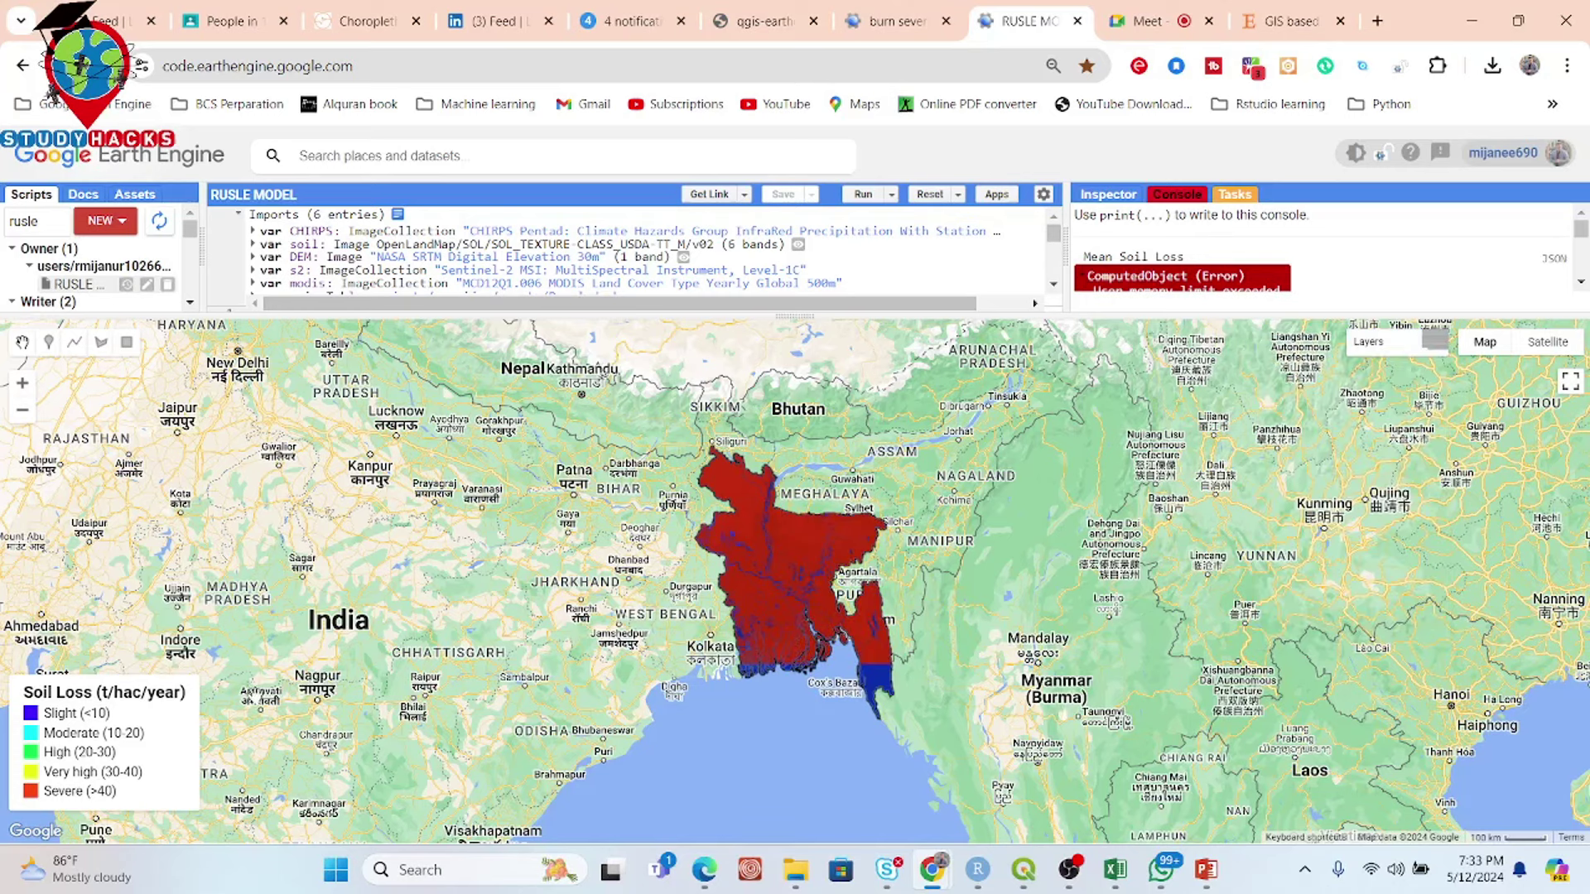
pyautogui.moveTo(122, 717); pyautogui.dragTo(43, 713)
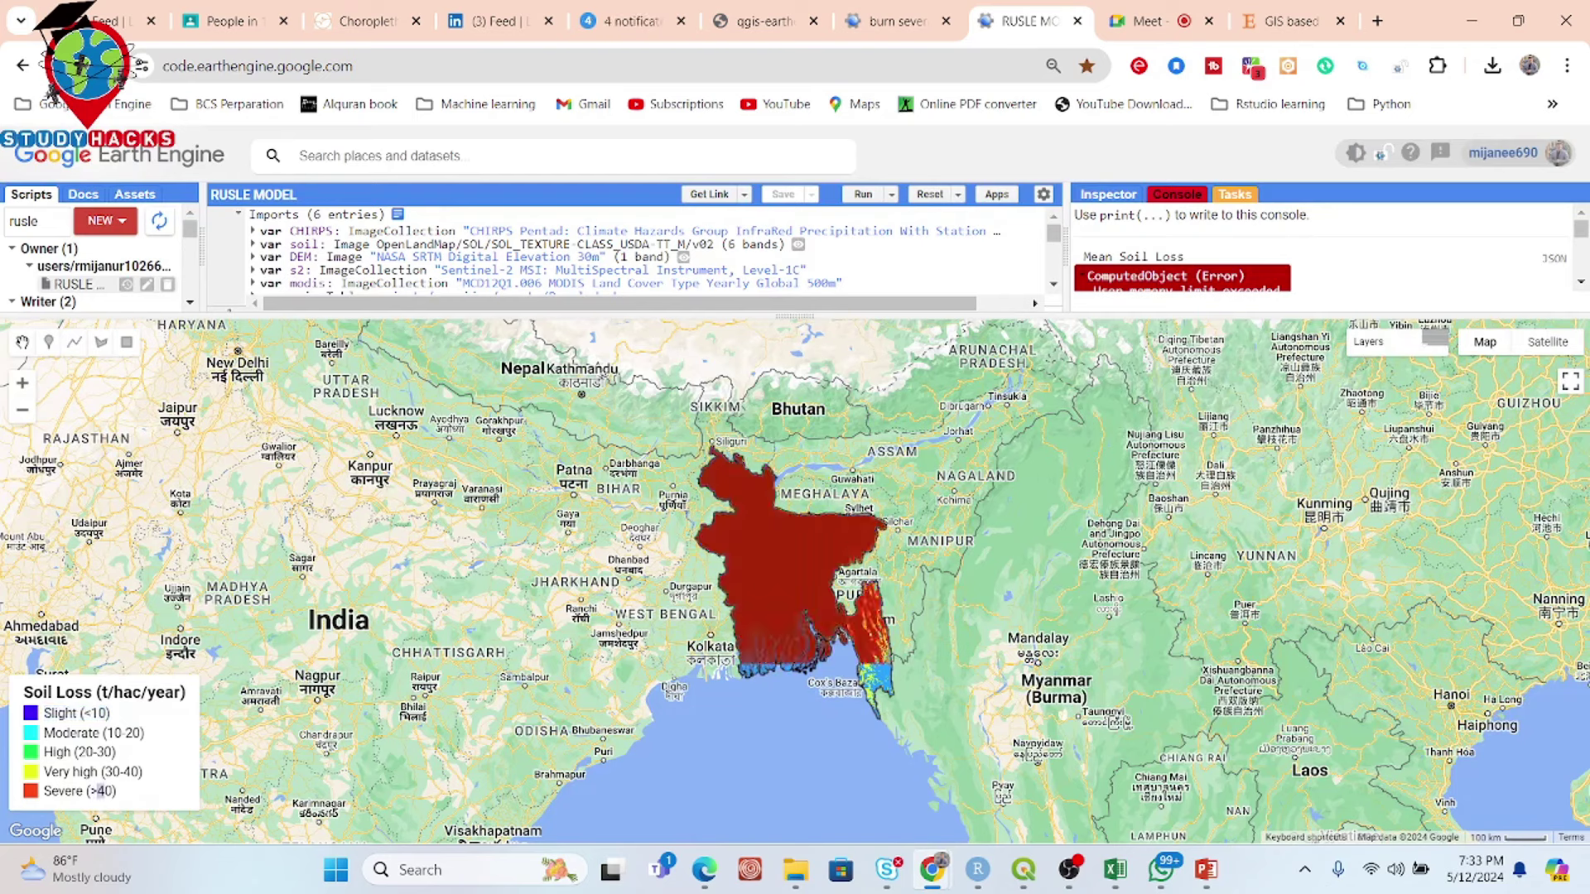
pyautogui.moveTo(101, 791); pyautogui.dragTo(117, 791)
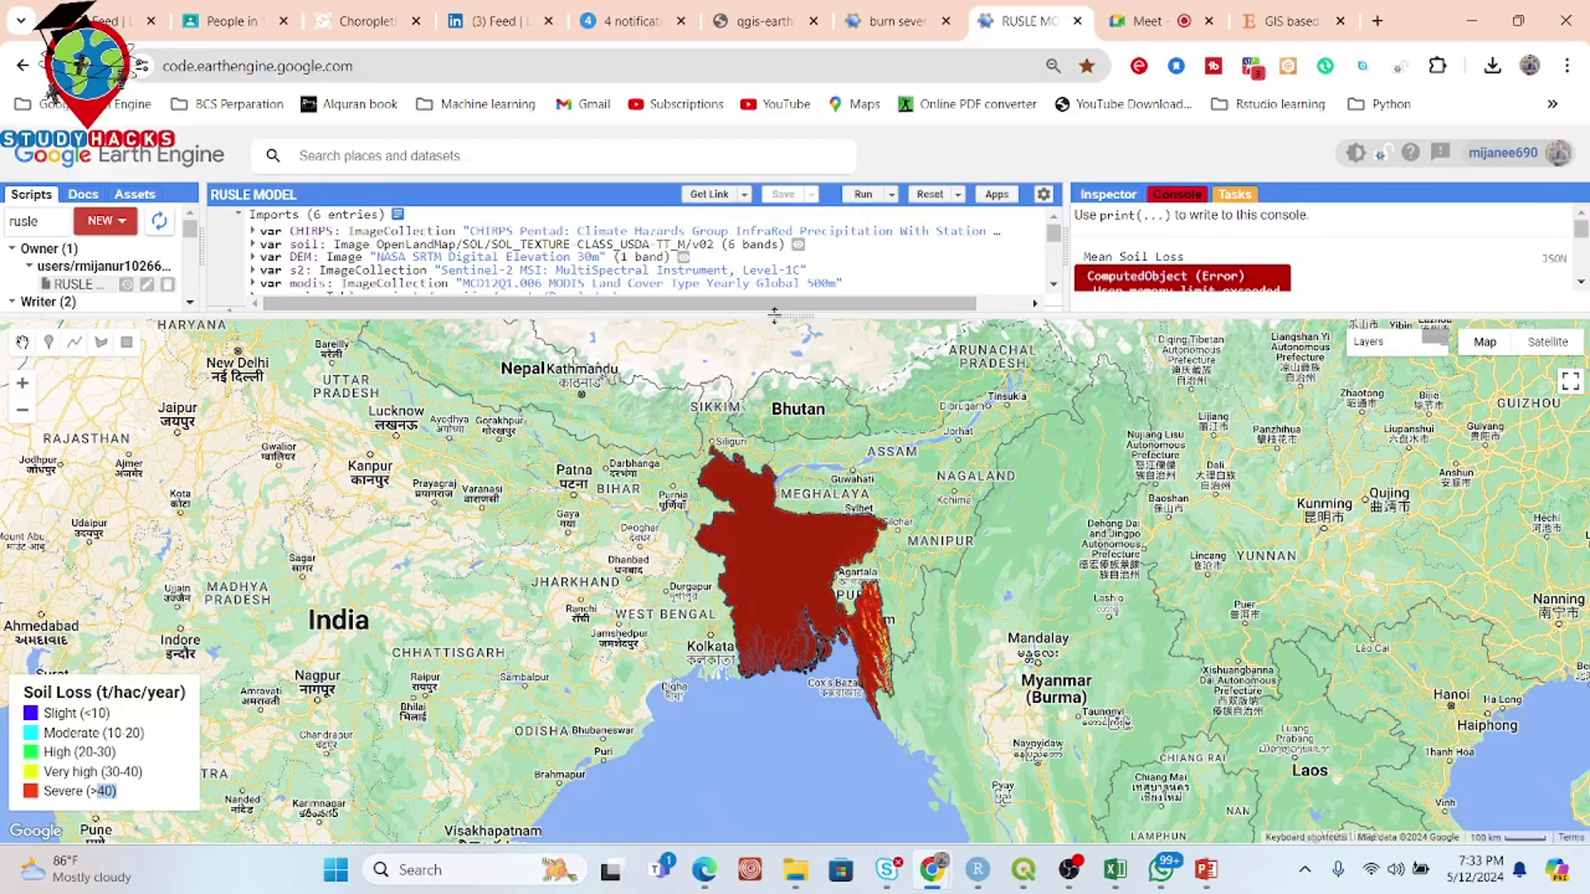
# Step: Enlarge the code area and examine the soil_loss expression that multiplies R, K, LS, C and P under Estimating Soil Loss
pyautogui.moveTo(774, 314); pyautogui.dragTo(775, 458)
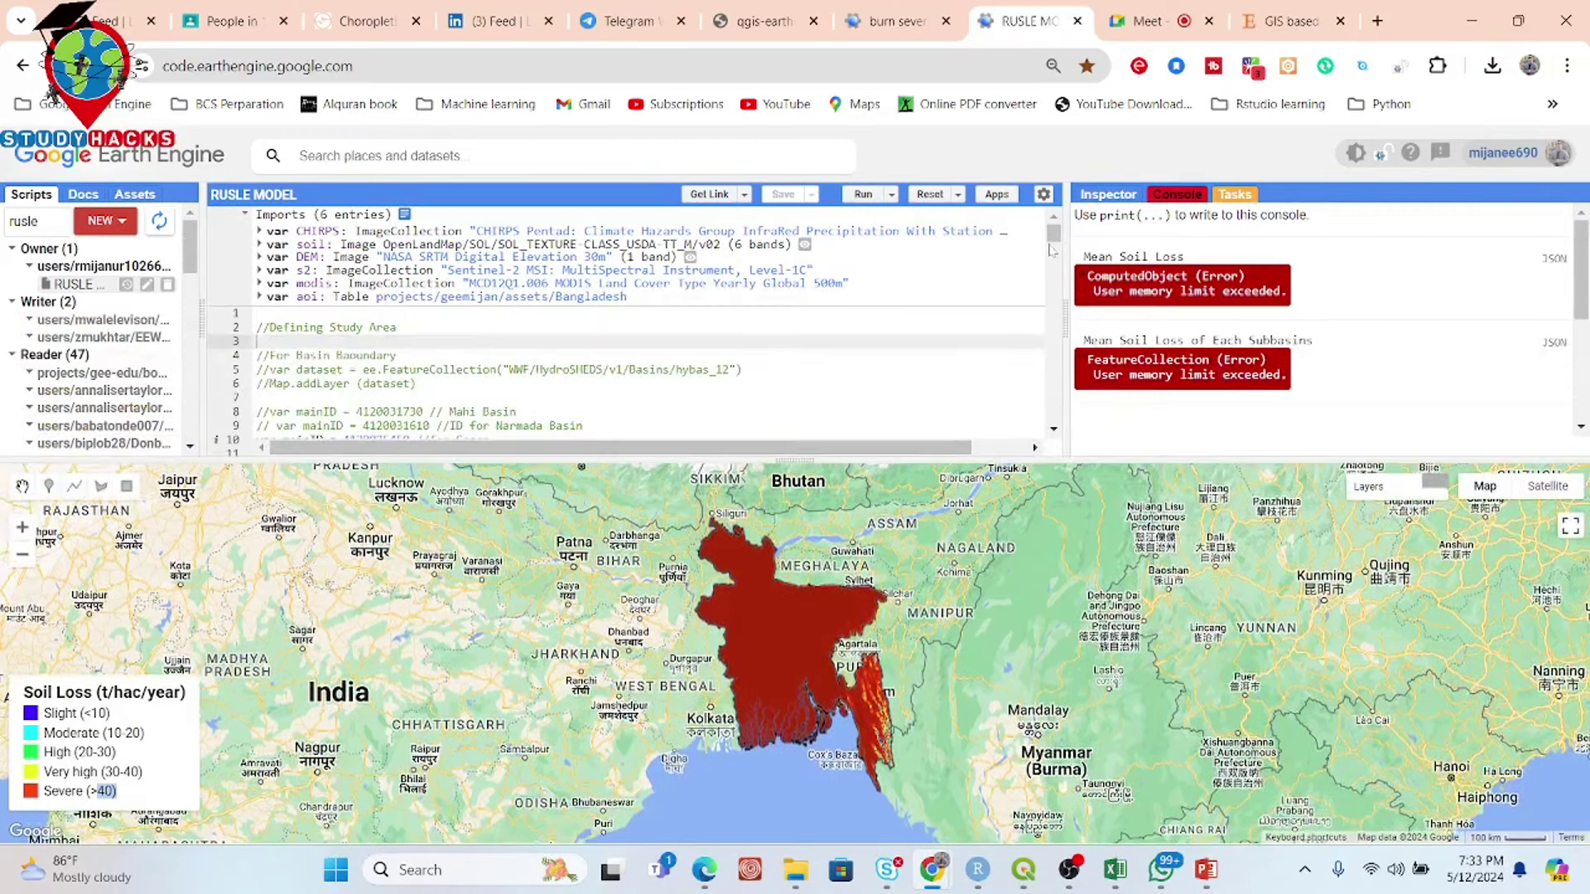
pyautogui.moveTo(1053, 238); pyautogui.dragTo(1056, 314)
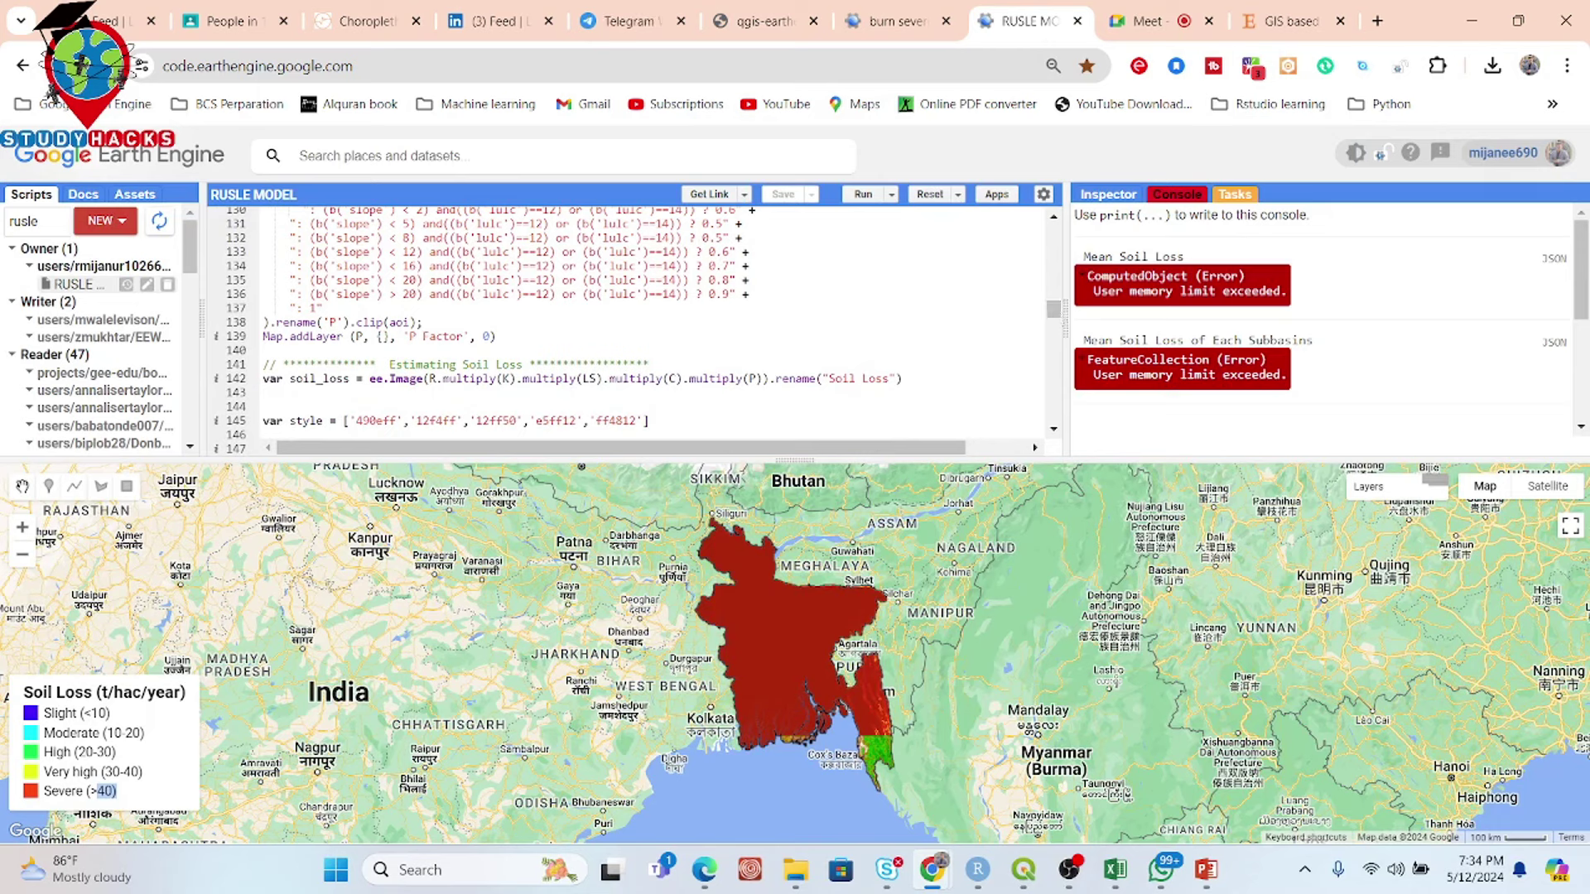
pyautogui.click(289, 378)
pyautogui.click(431, 379)
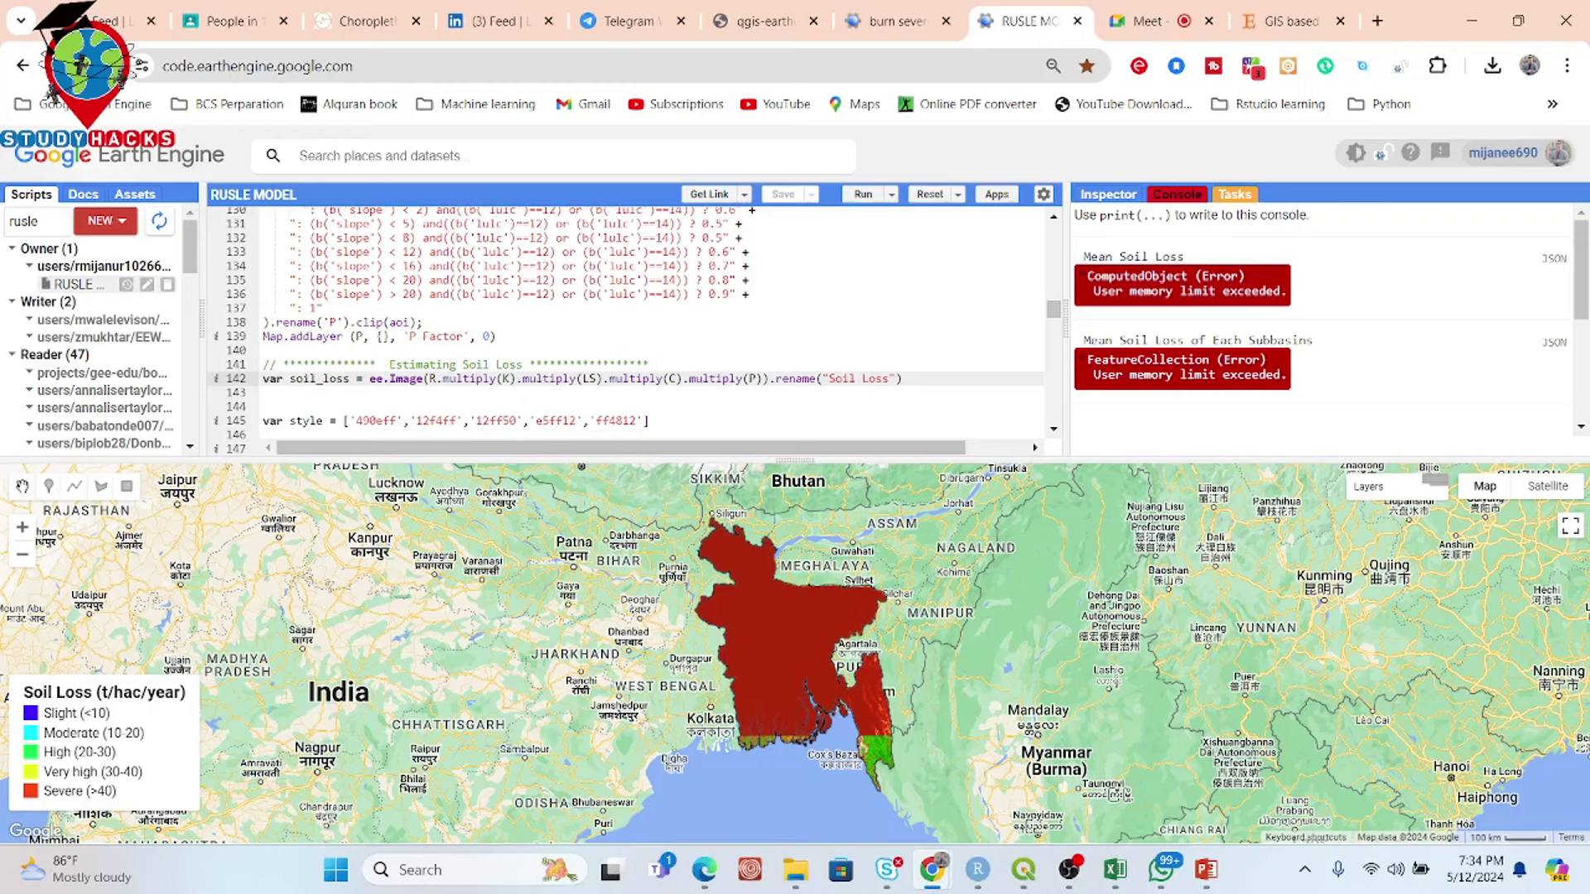
pyautogui.moveTo(773, 378); pyautogui.dragTo(430, 378)
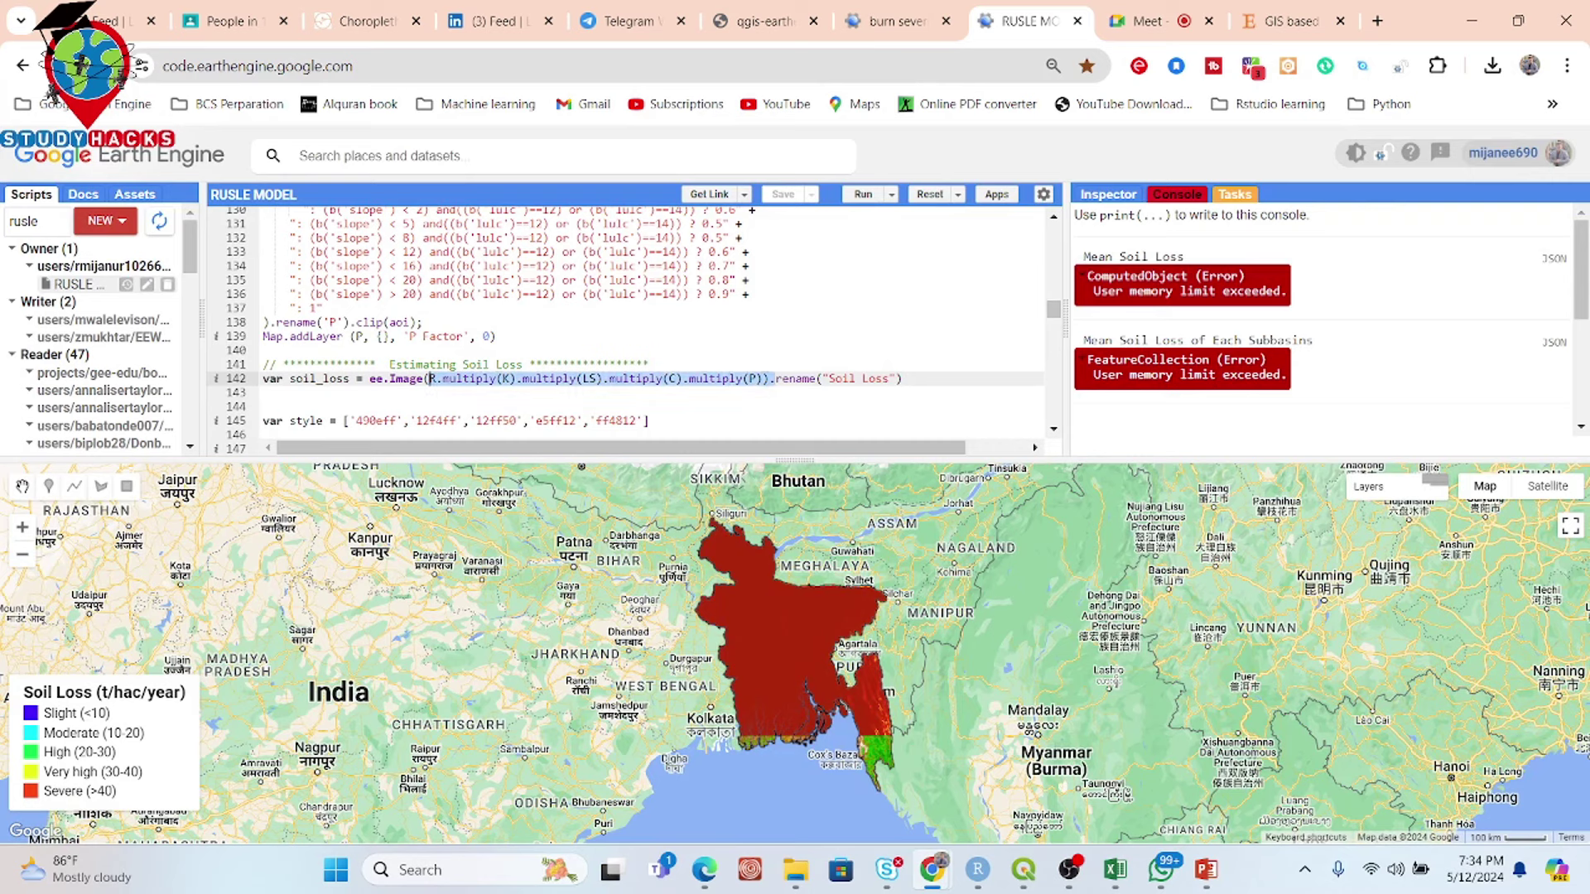
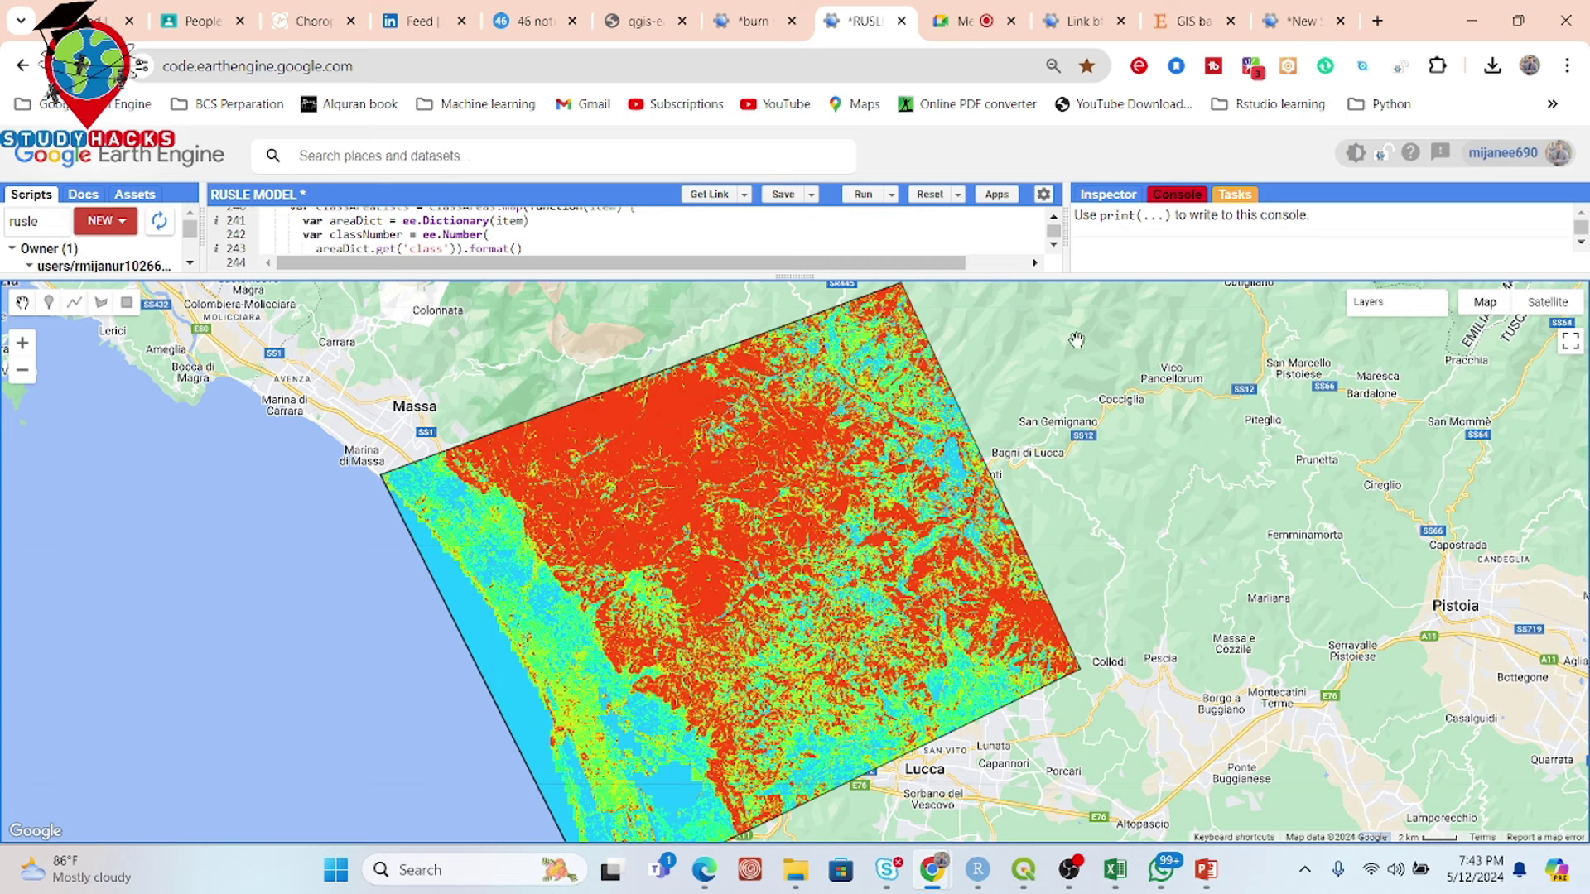
# Step: Change the basemap to Satellite, then replace the Soil Loss Class layer with Annual Rain on the map
pyautogui.click(1561, 303)
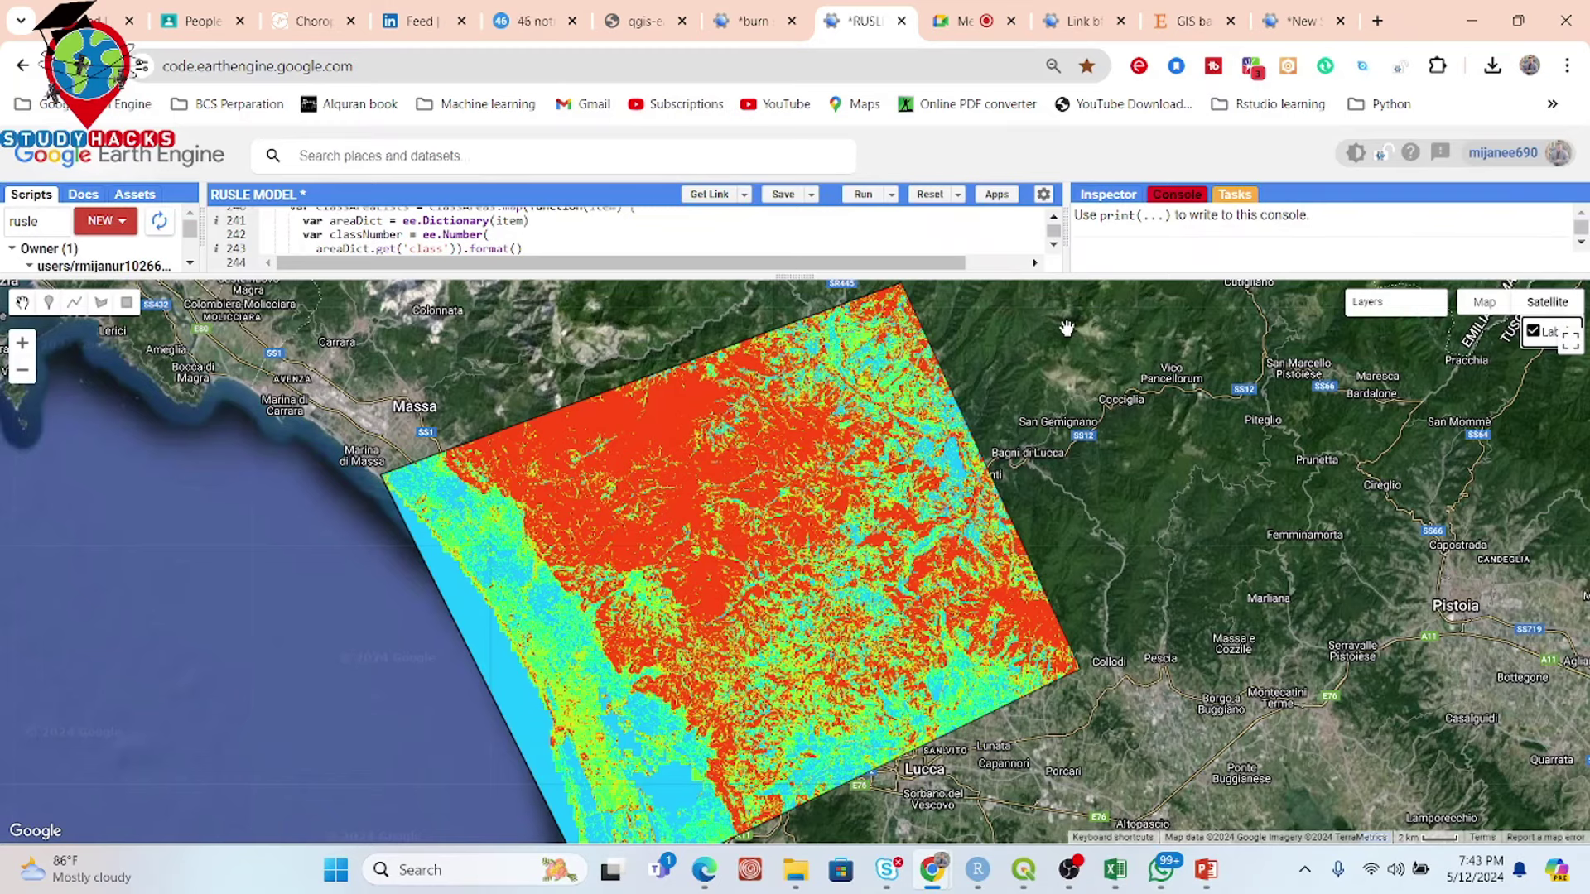
pyautogui.moveTo(717, 418); pyautogui.dragTo(714, 377)
pyautogui.moveTo(1324, 303)
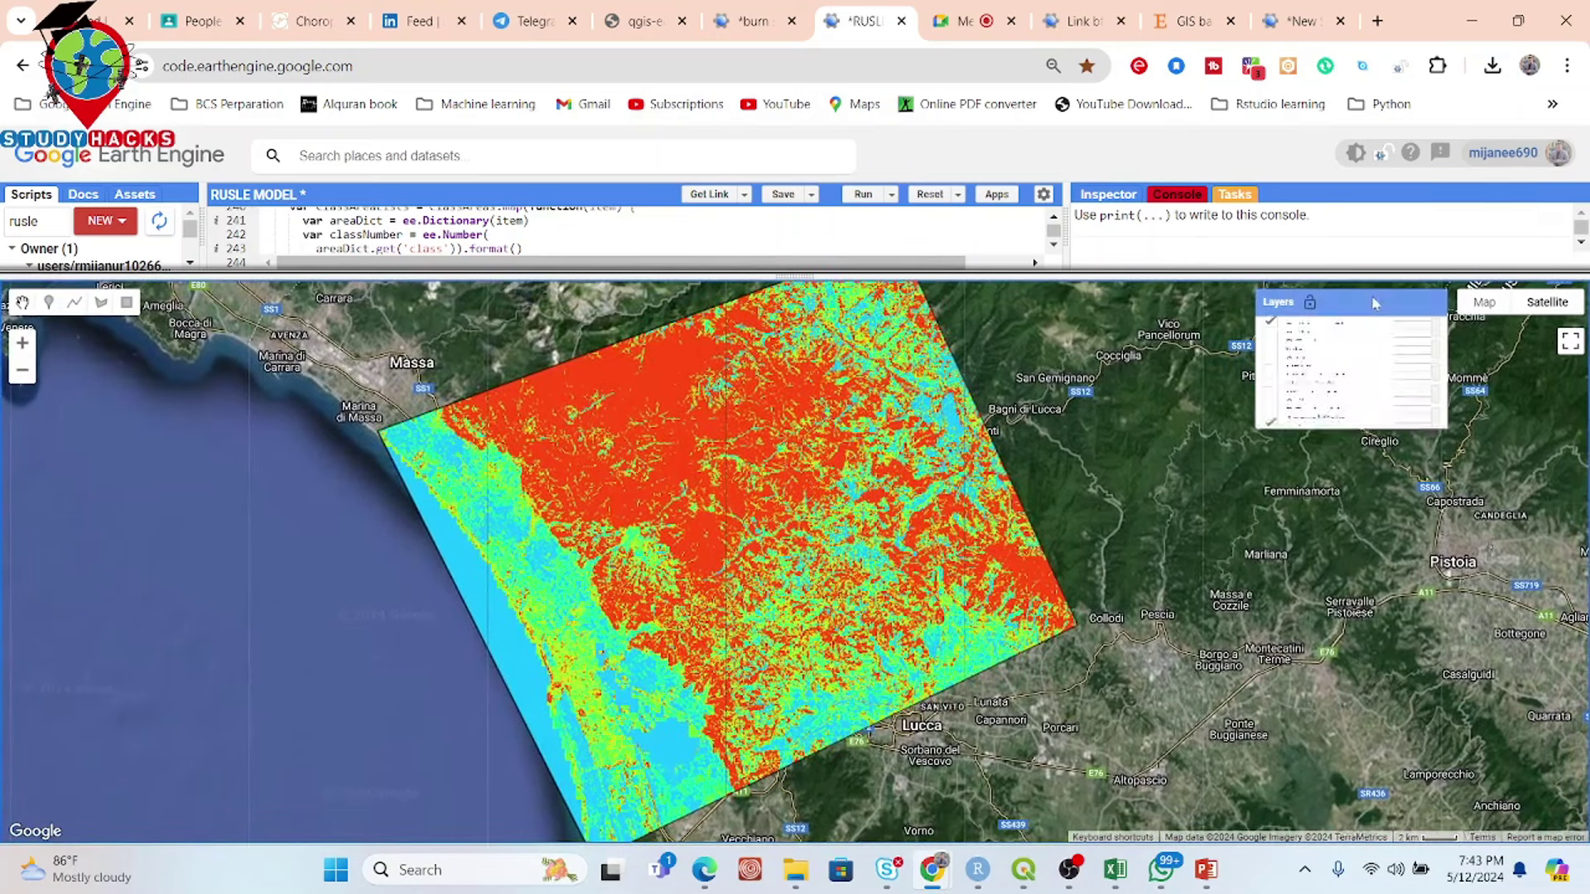
pyautogui.click(1271, 328)
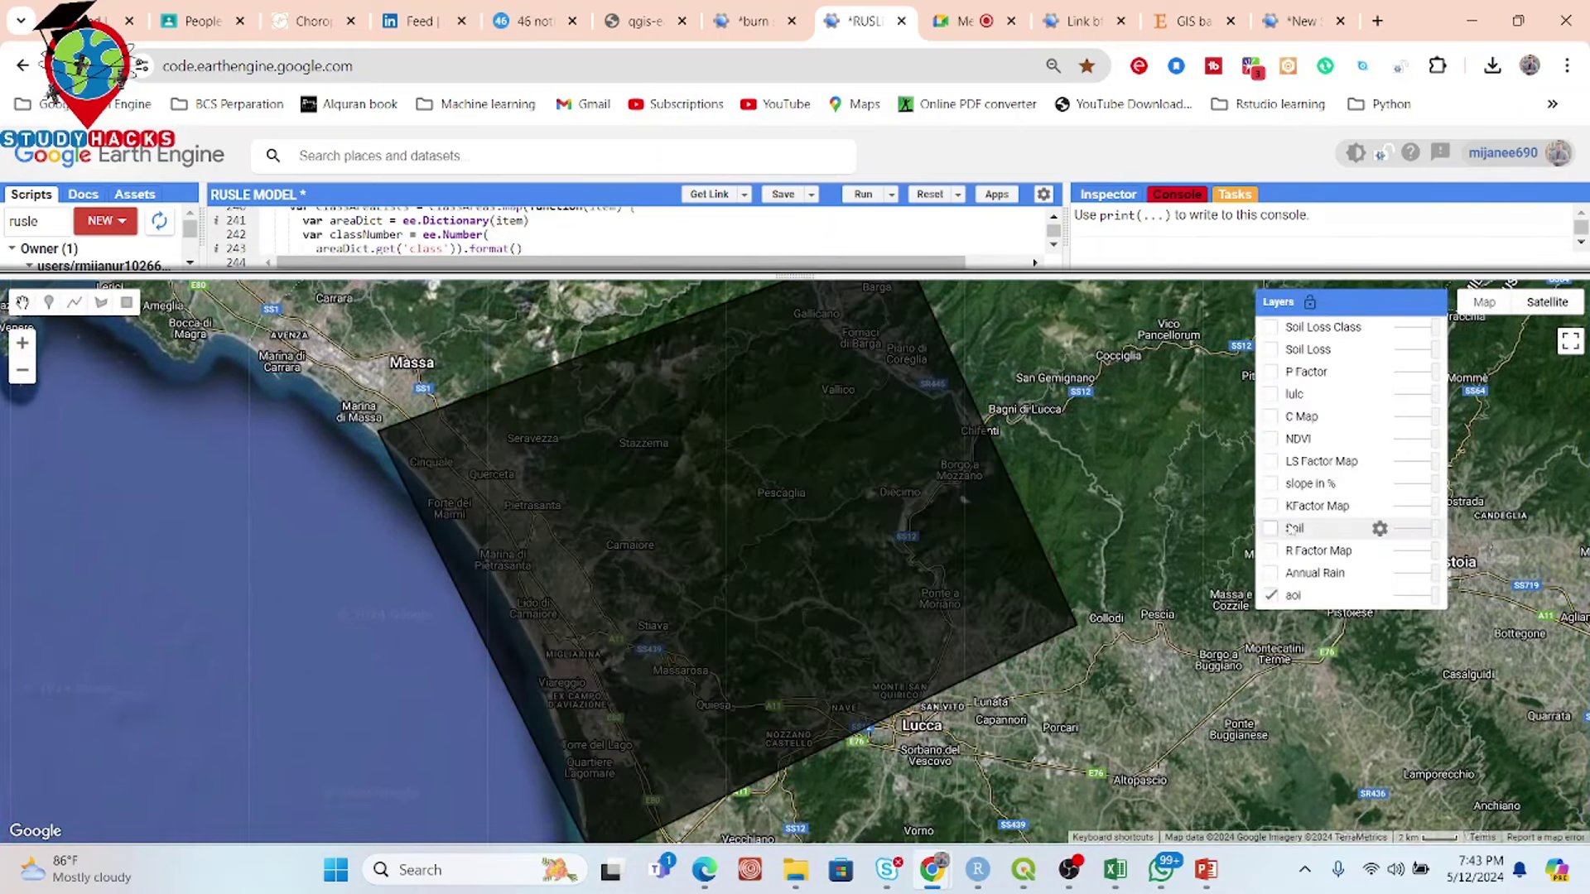
pyautogui.click(1271, 574)
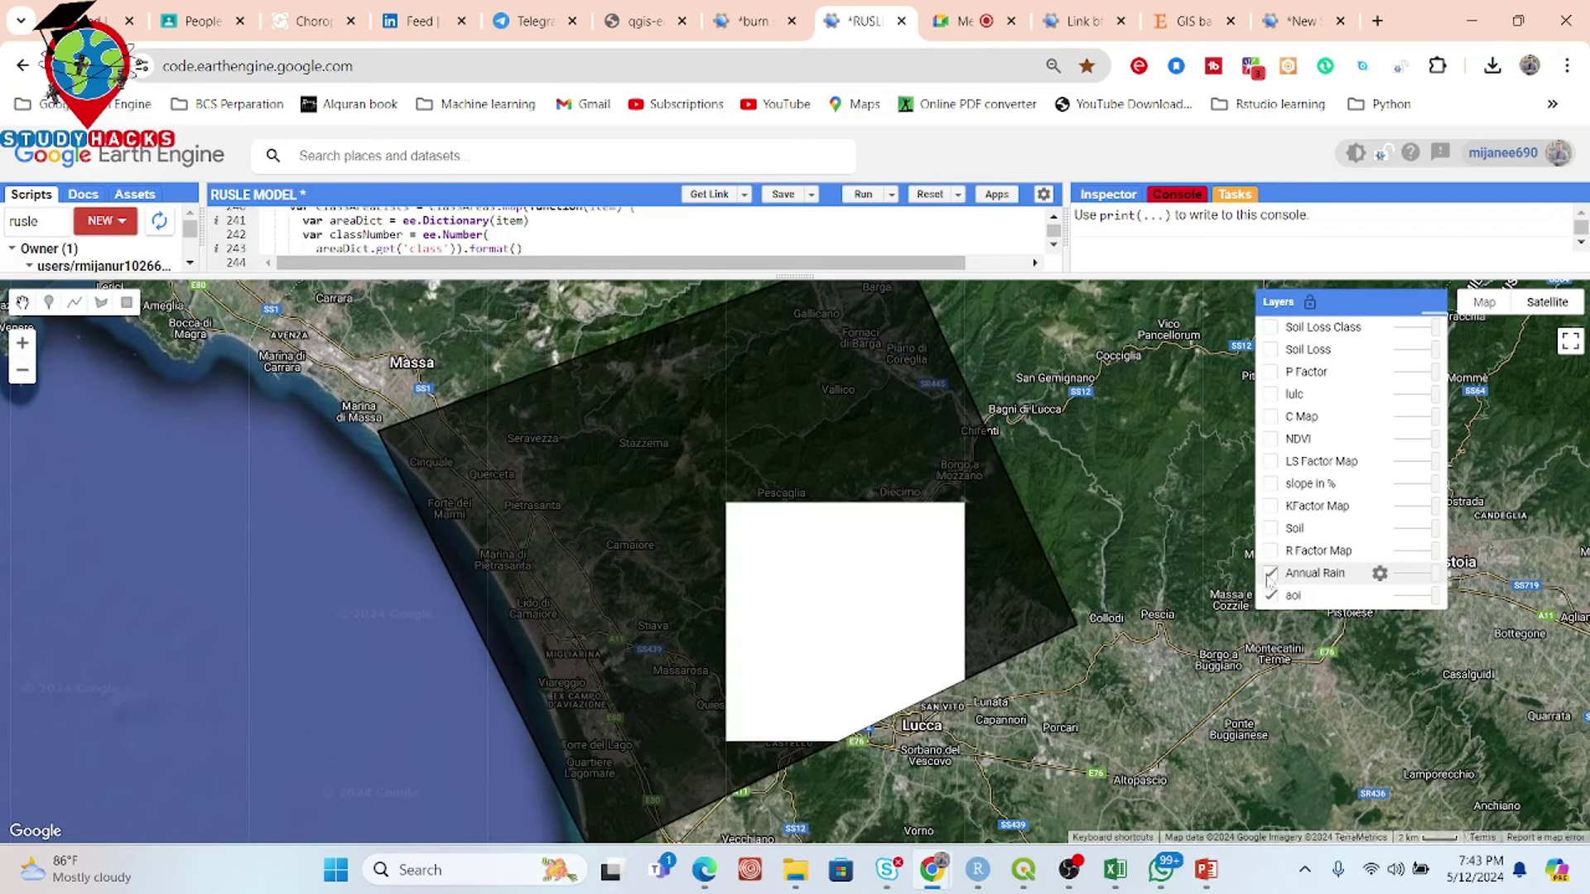
# Step: Set the Annual Rain layer's range to Stretch: 98% and start a colour palette with orange #ff8e4b
pyautogui.click(1379, 574)
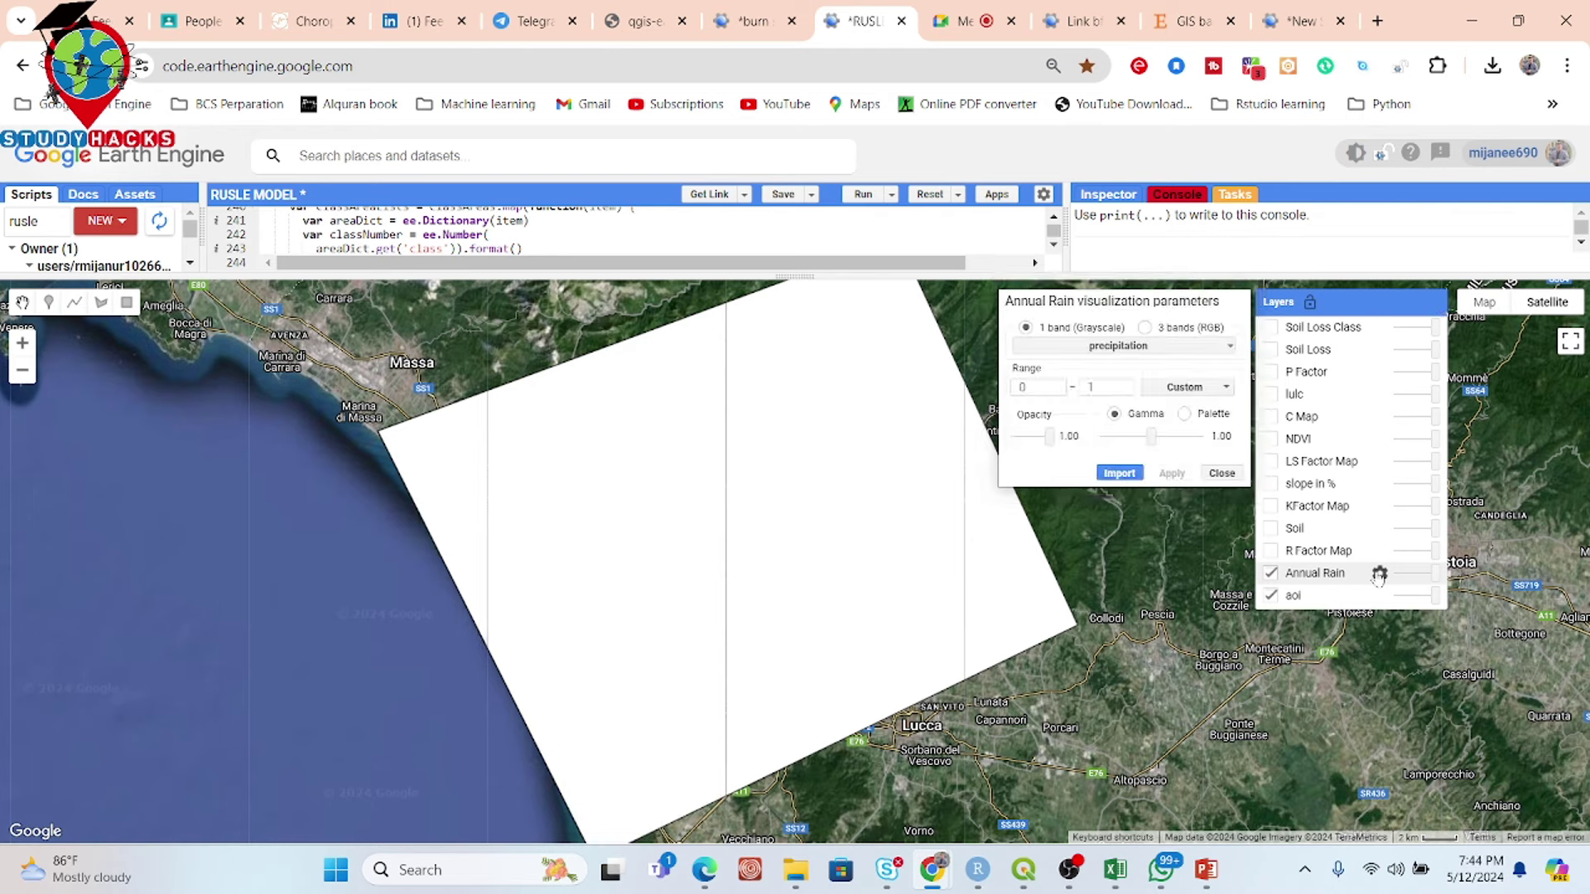
pyautogui.click(1209, 395)
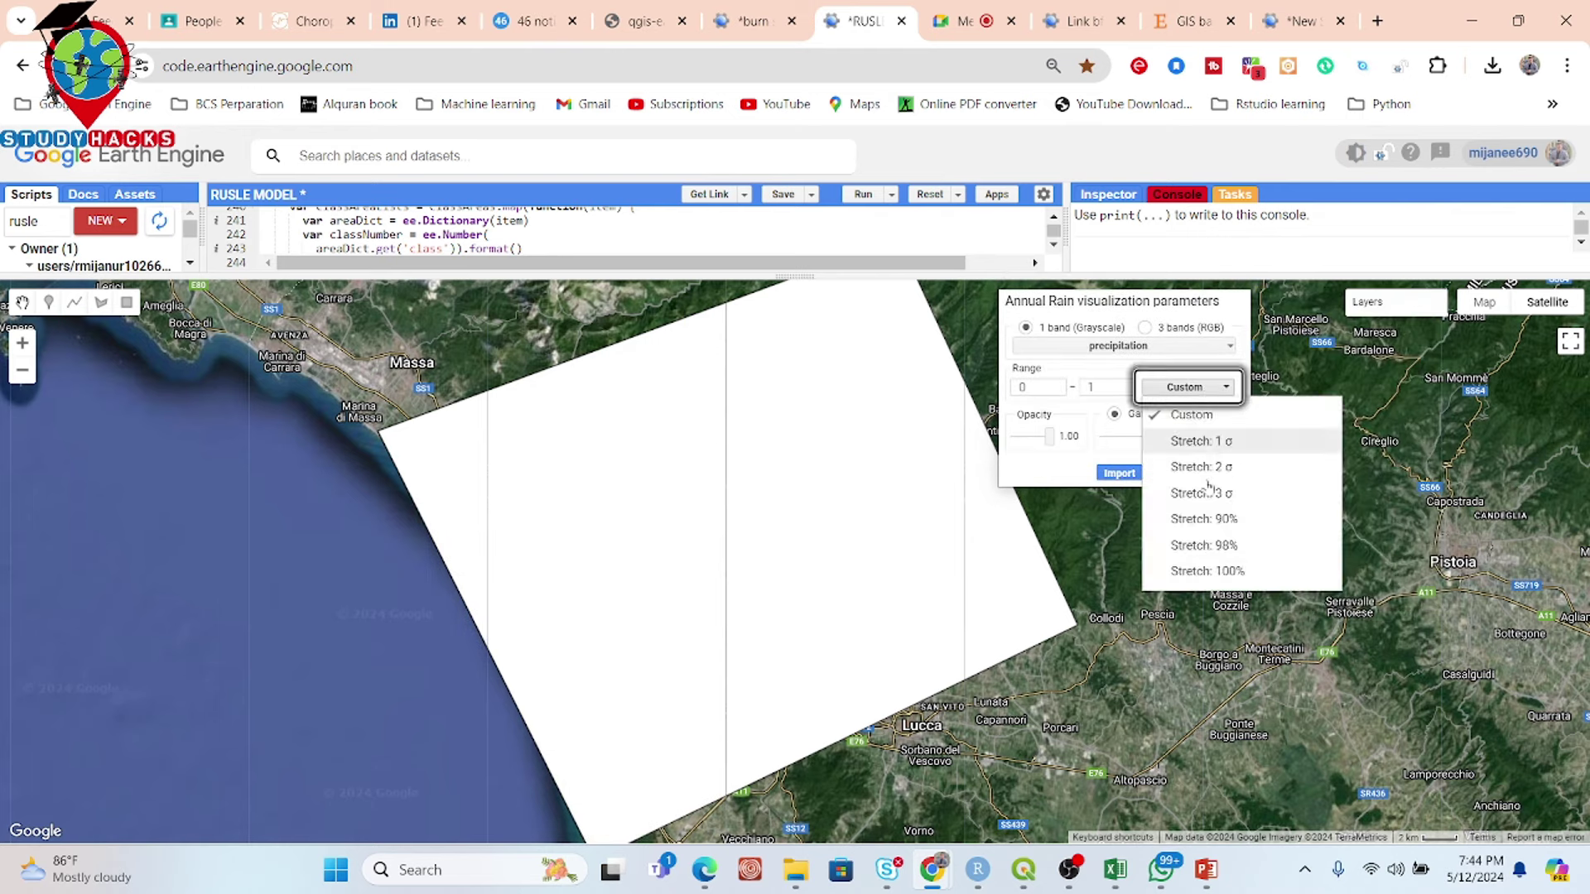
pyautogui.click(1214, 546)
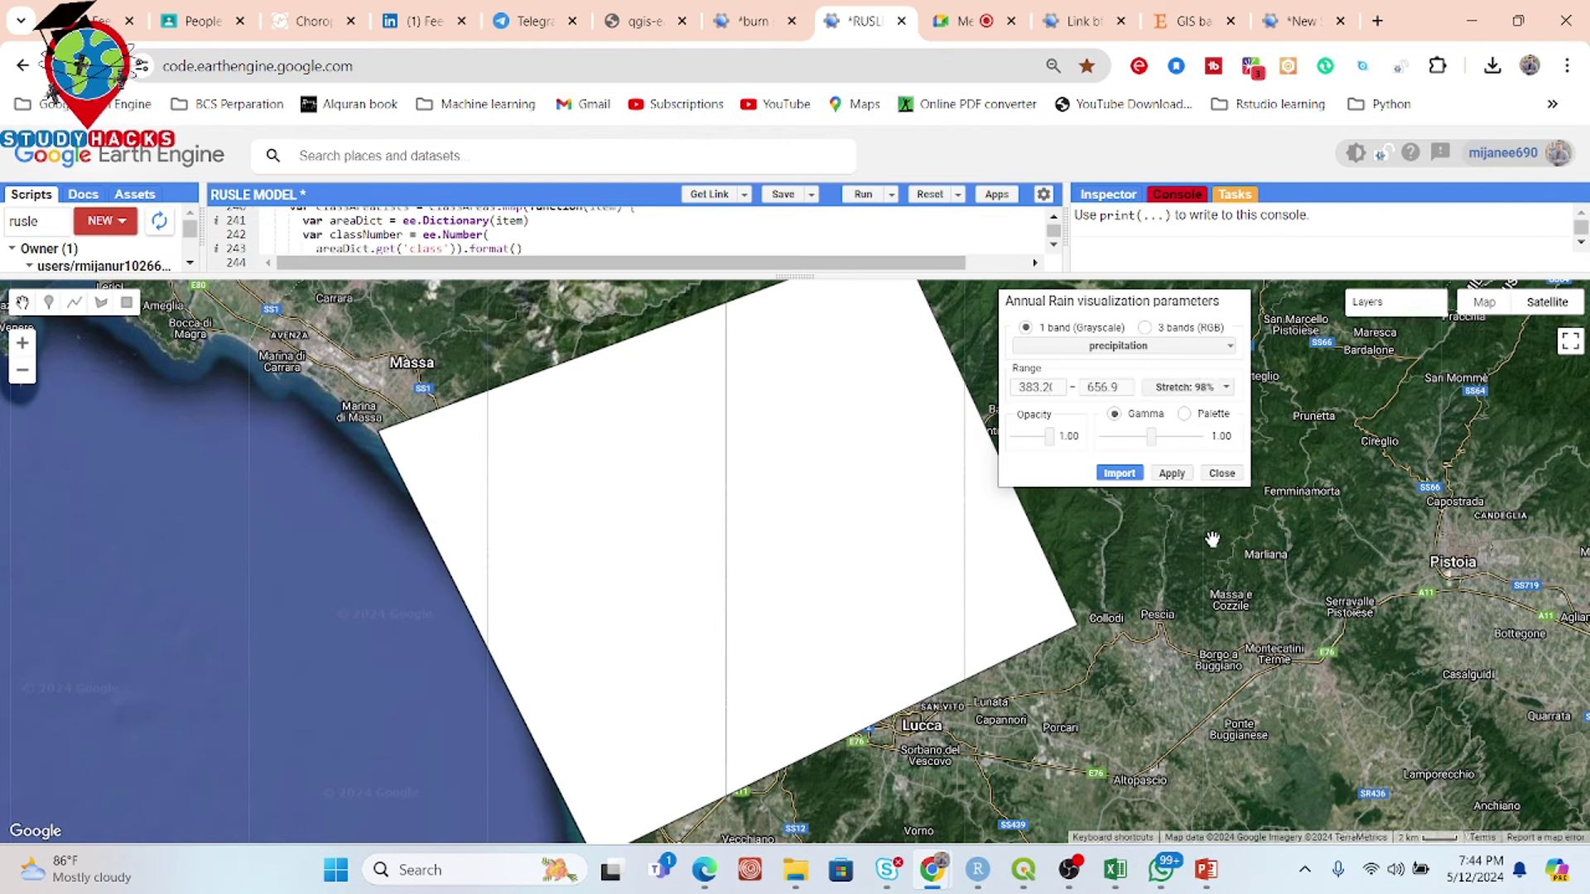
pyautogui.click(1184, 414)
pyautogui.click(1108, 439)
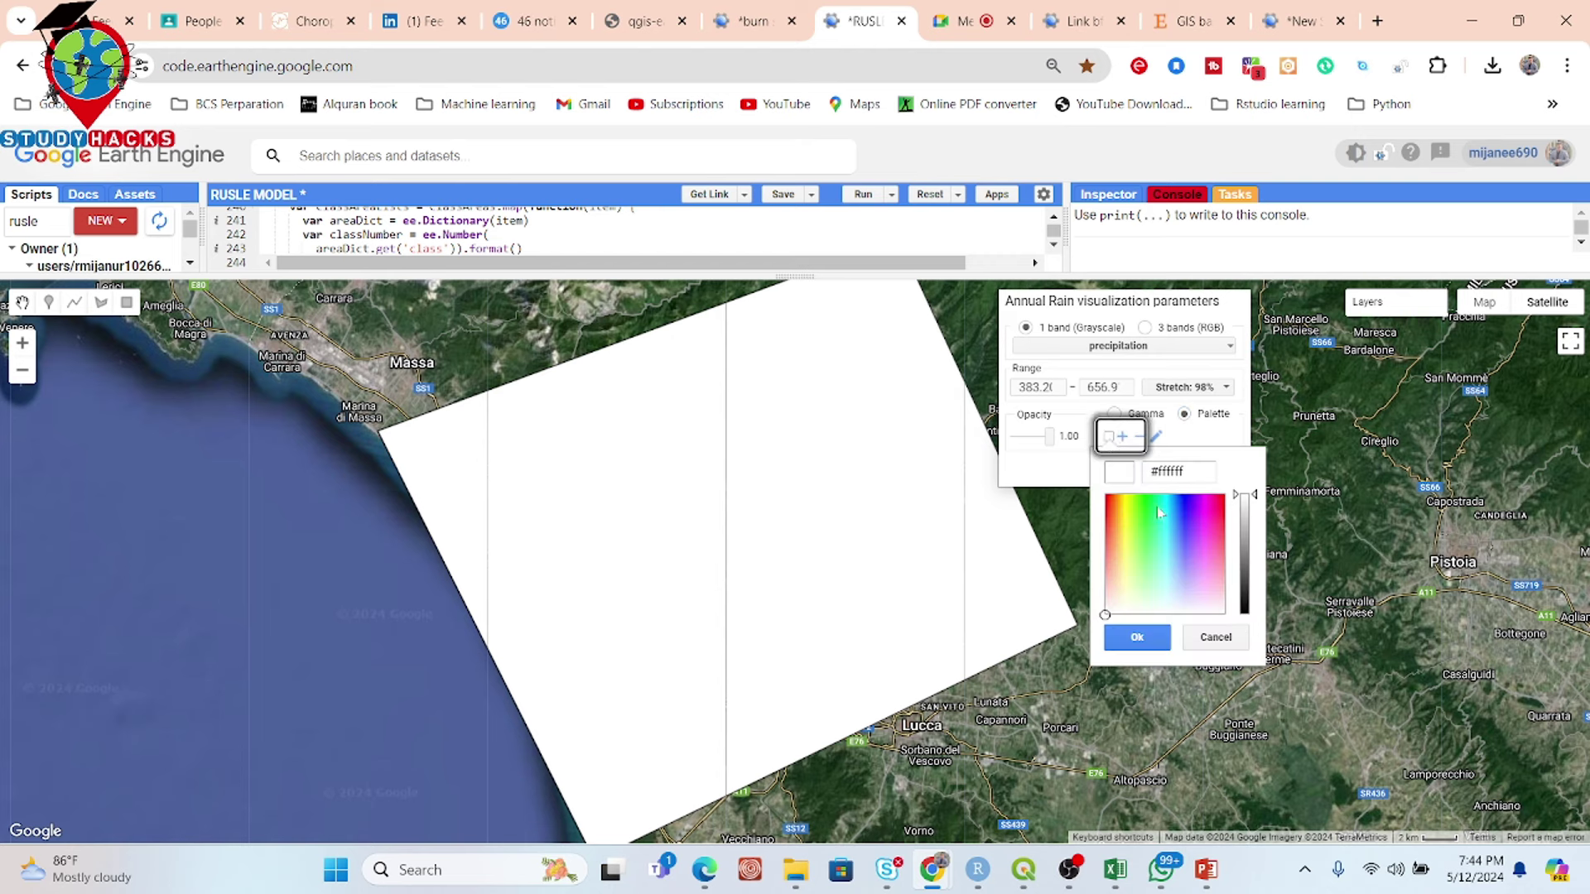
pyautogui.click(1114, 533)
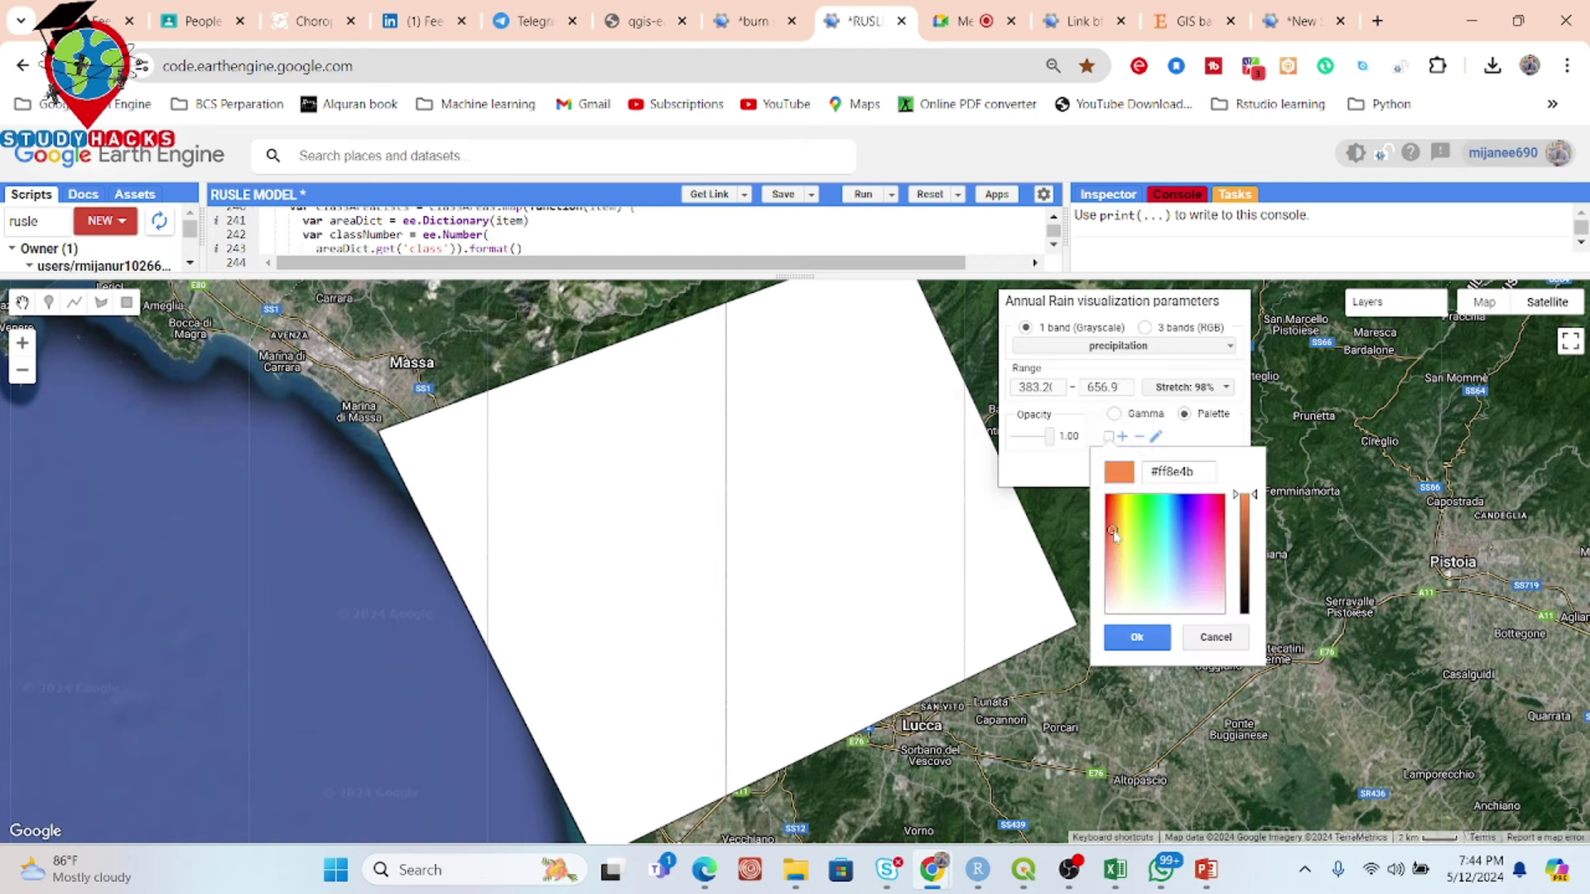
pyautogui.click(1136, 636)
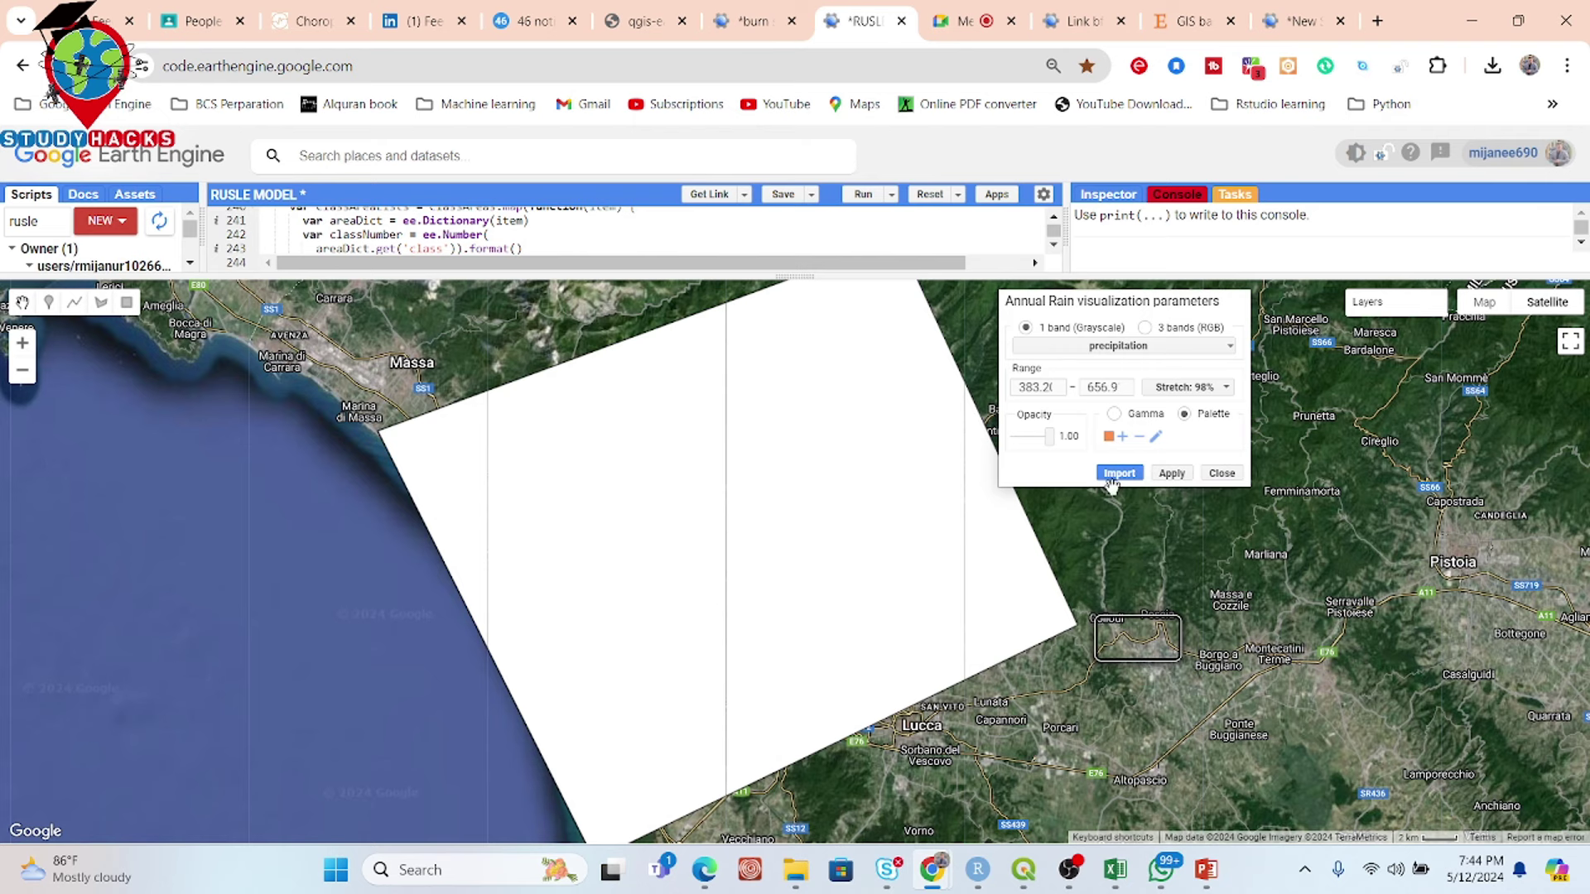
# Step: Add yellow #f1ff2f, green #37ff14 and blue #083cff to the Annual Rain palette and apply the styling
pyautogui.click(1119, 439)
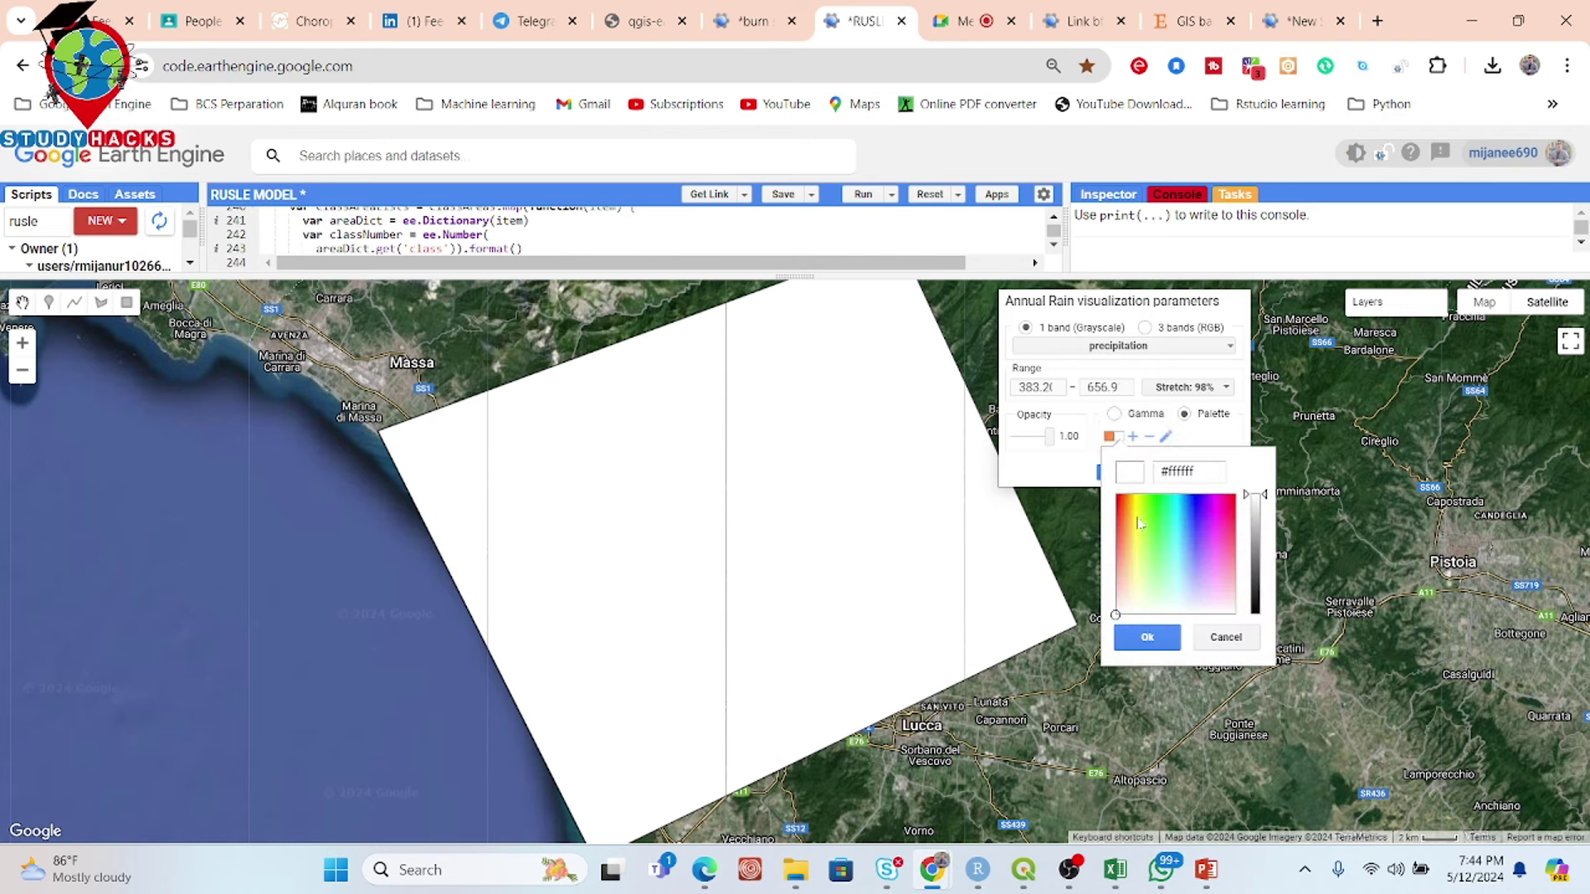
pyautogui.click(1137, 518)
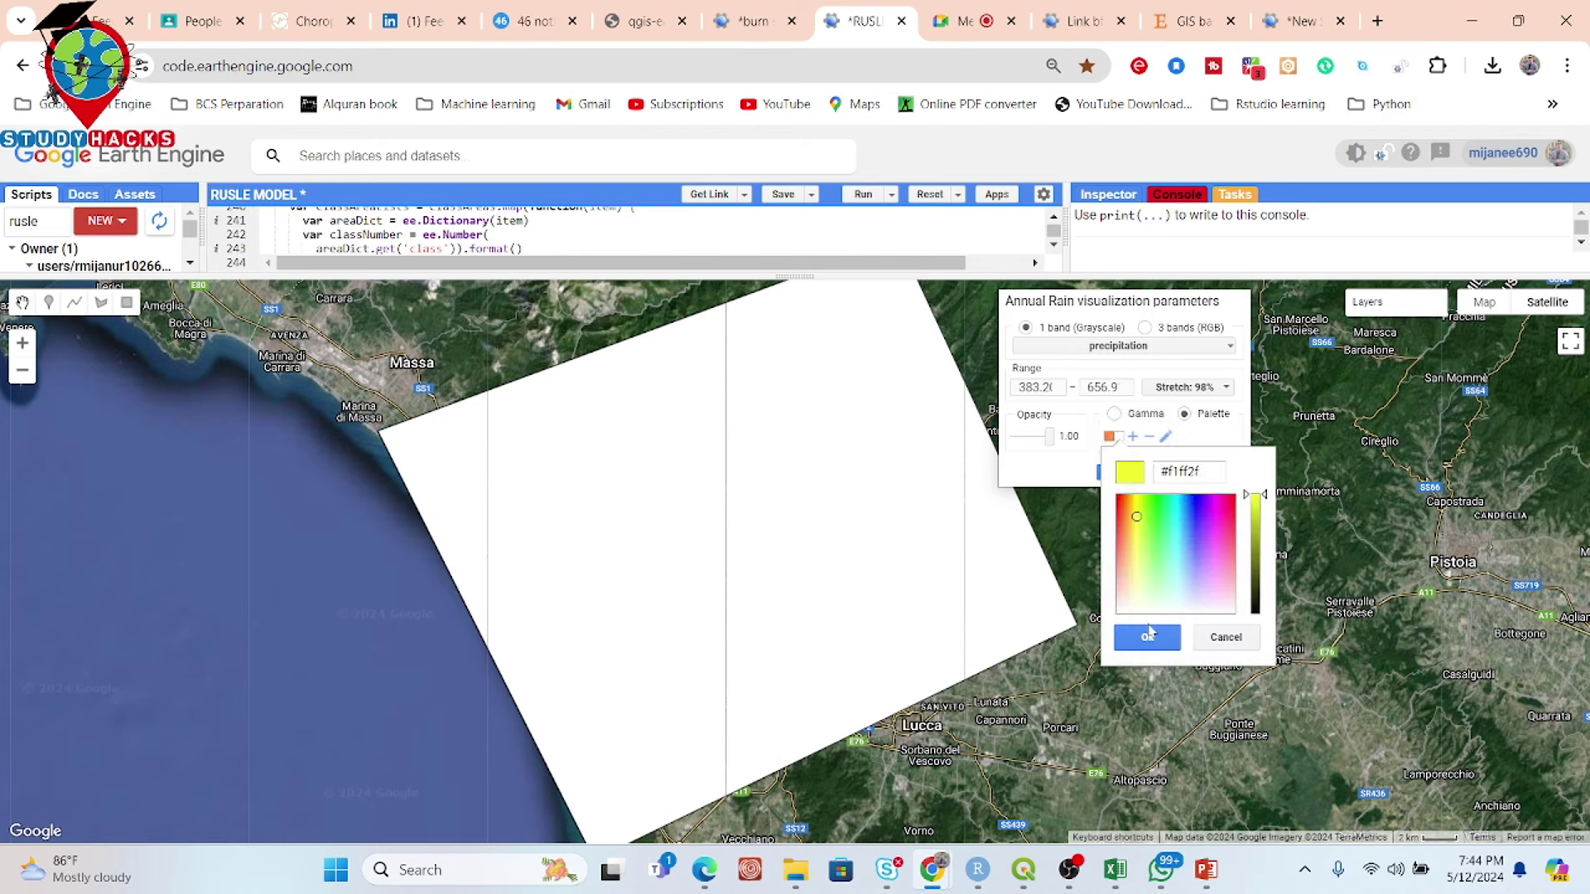
pyautogui.click(1148, 636)
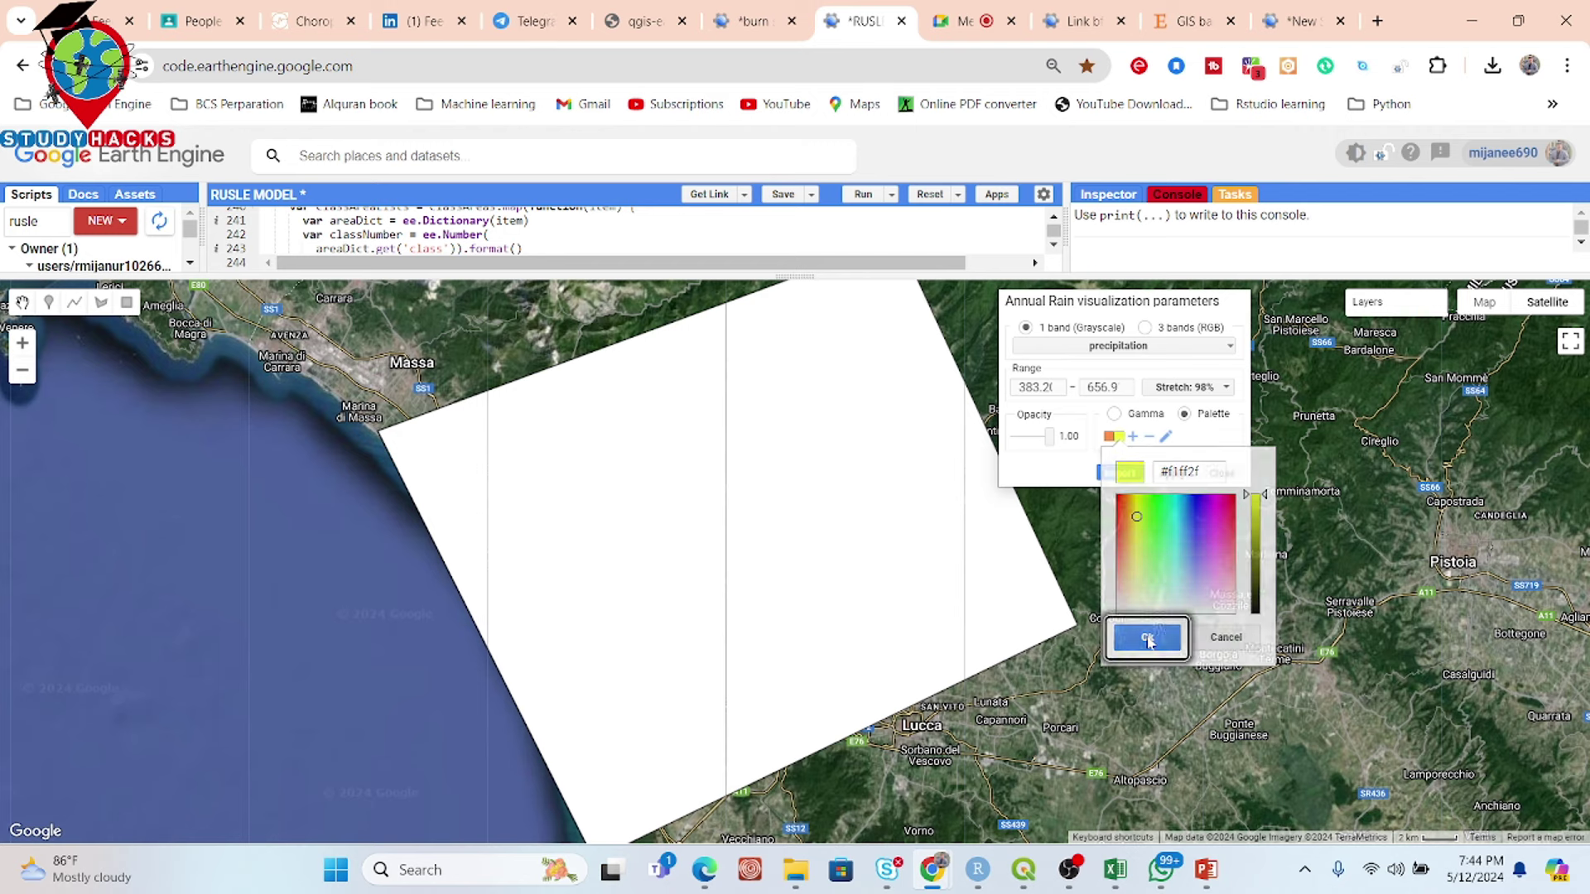
pyautogui.click(1133, 437)
pyautogui.click(1163, 504)
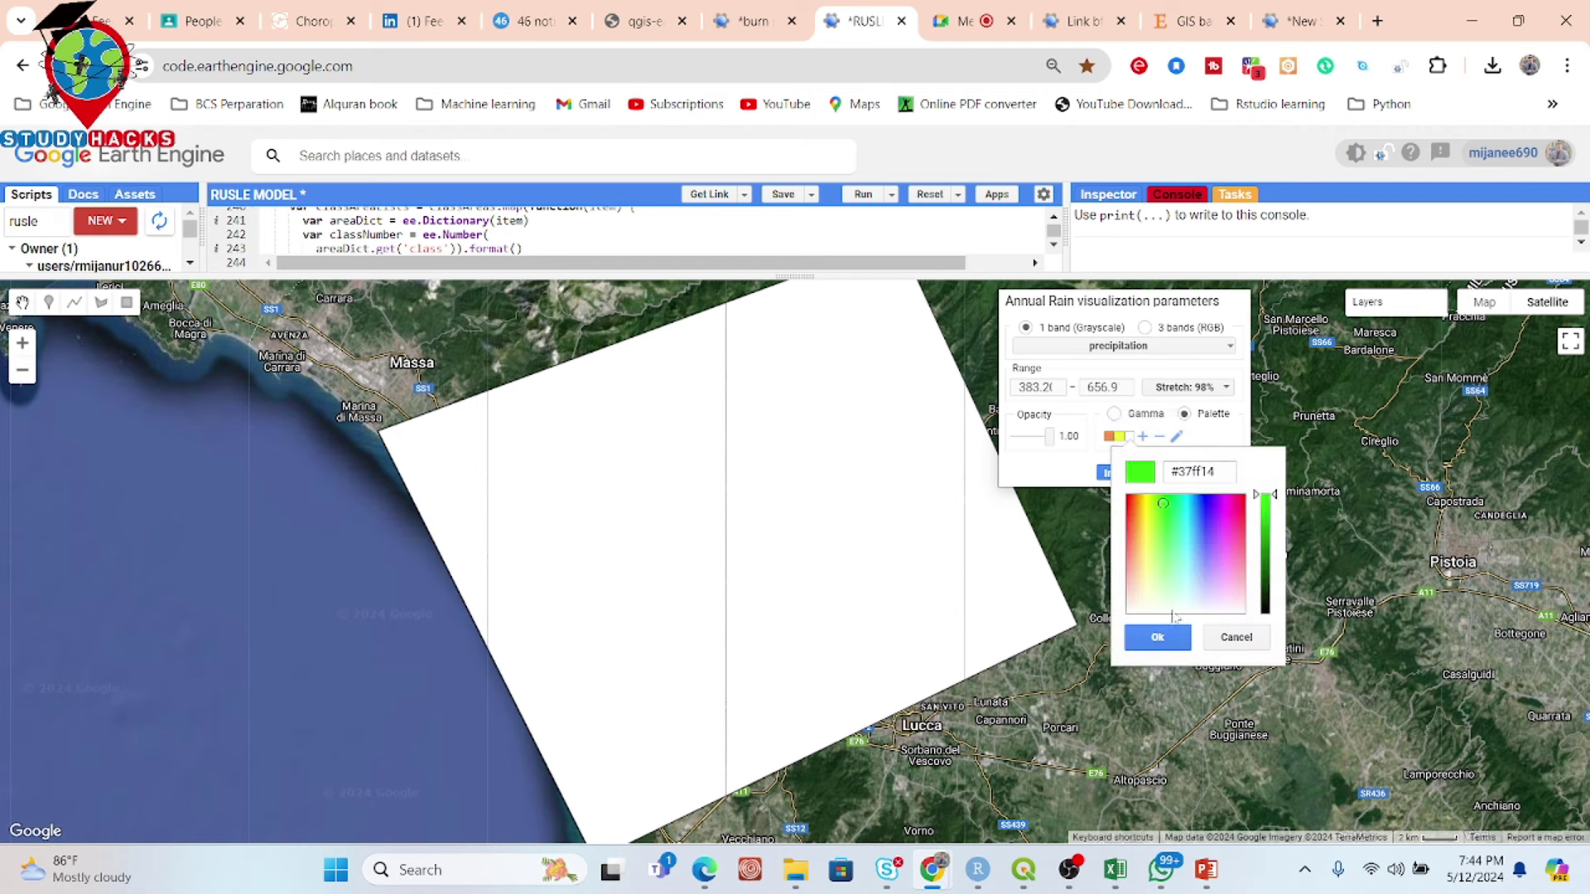
pyautogui.click(1155, 637)
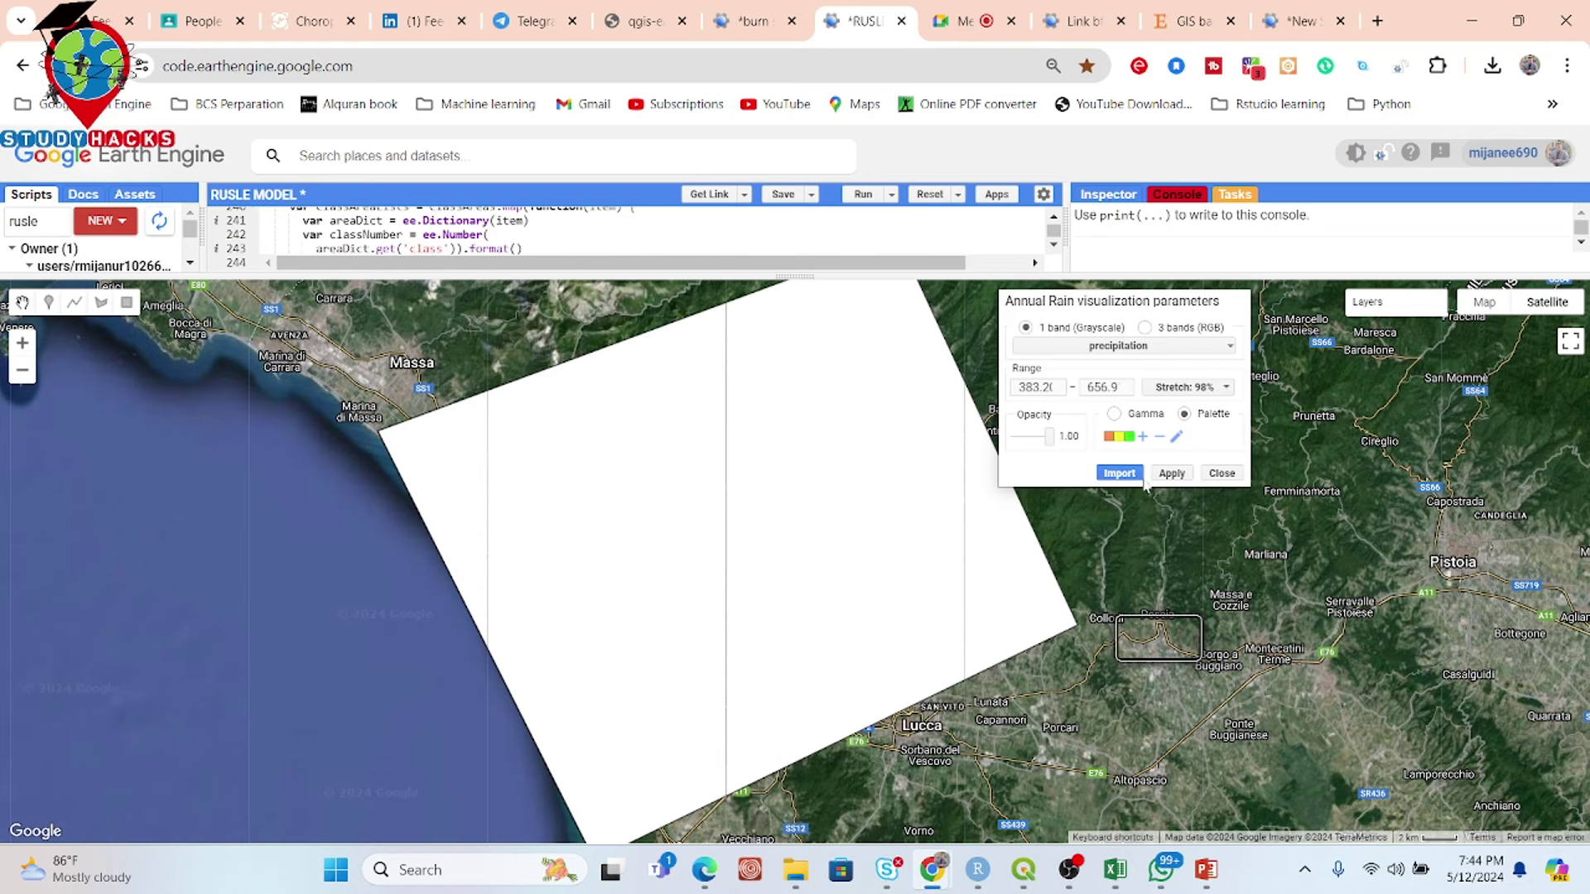
pyautogui.click(1143, 437)
pyautogui.click(1212, 498)
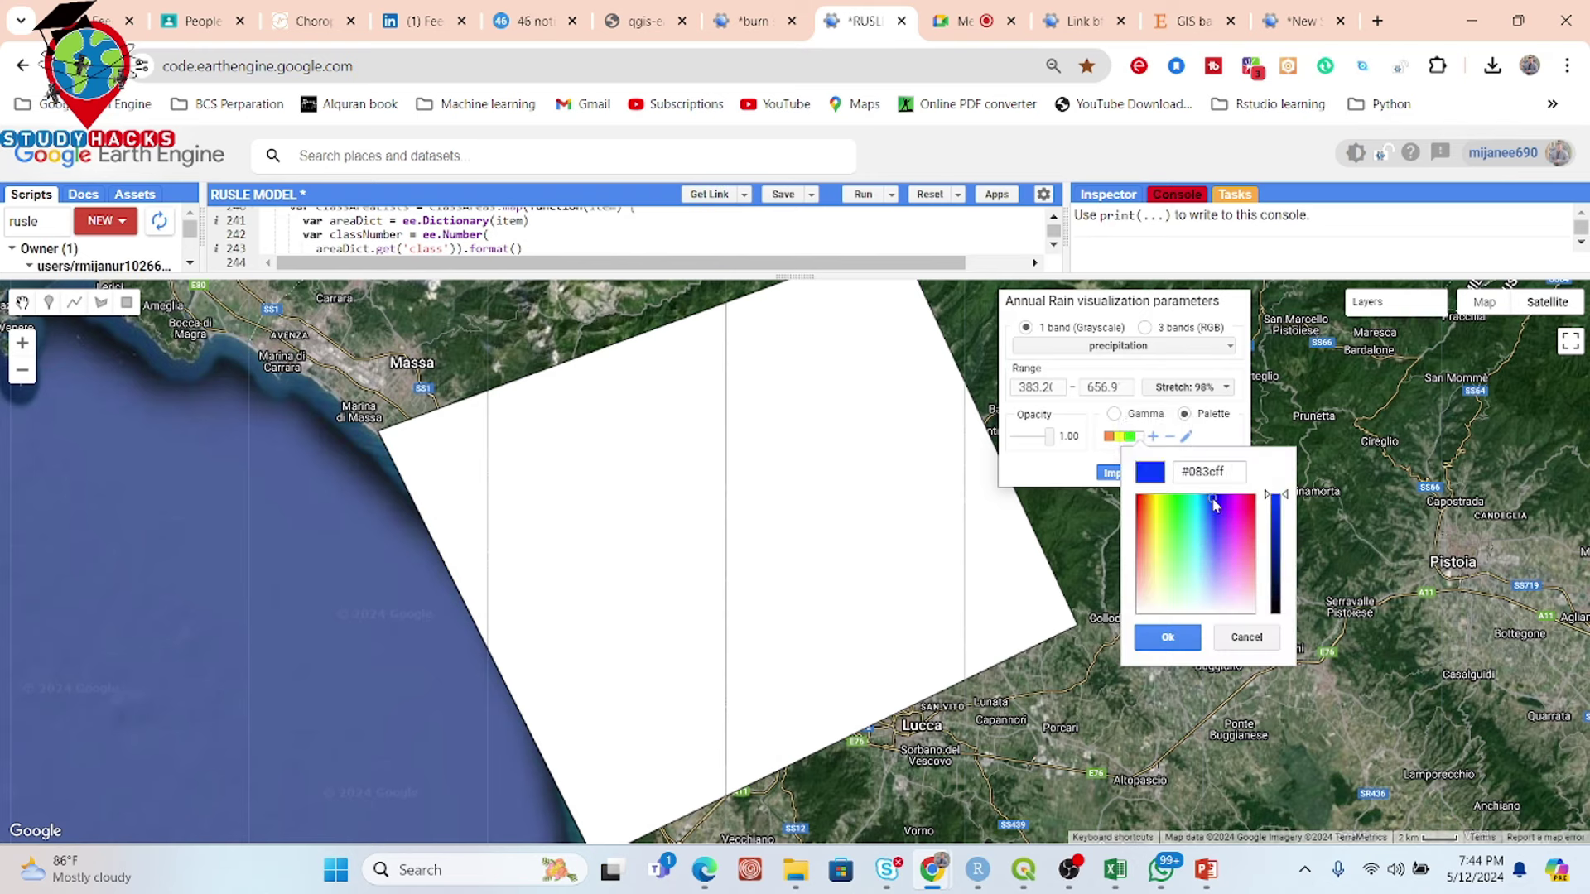
pyautogui.click(1166, 637)
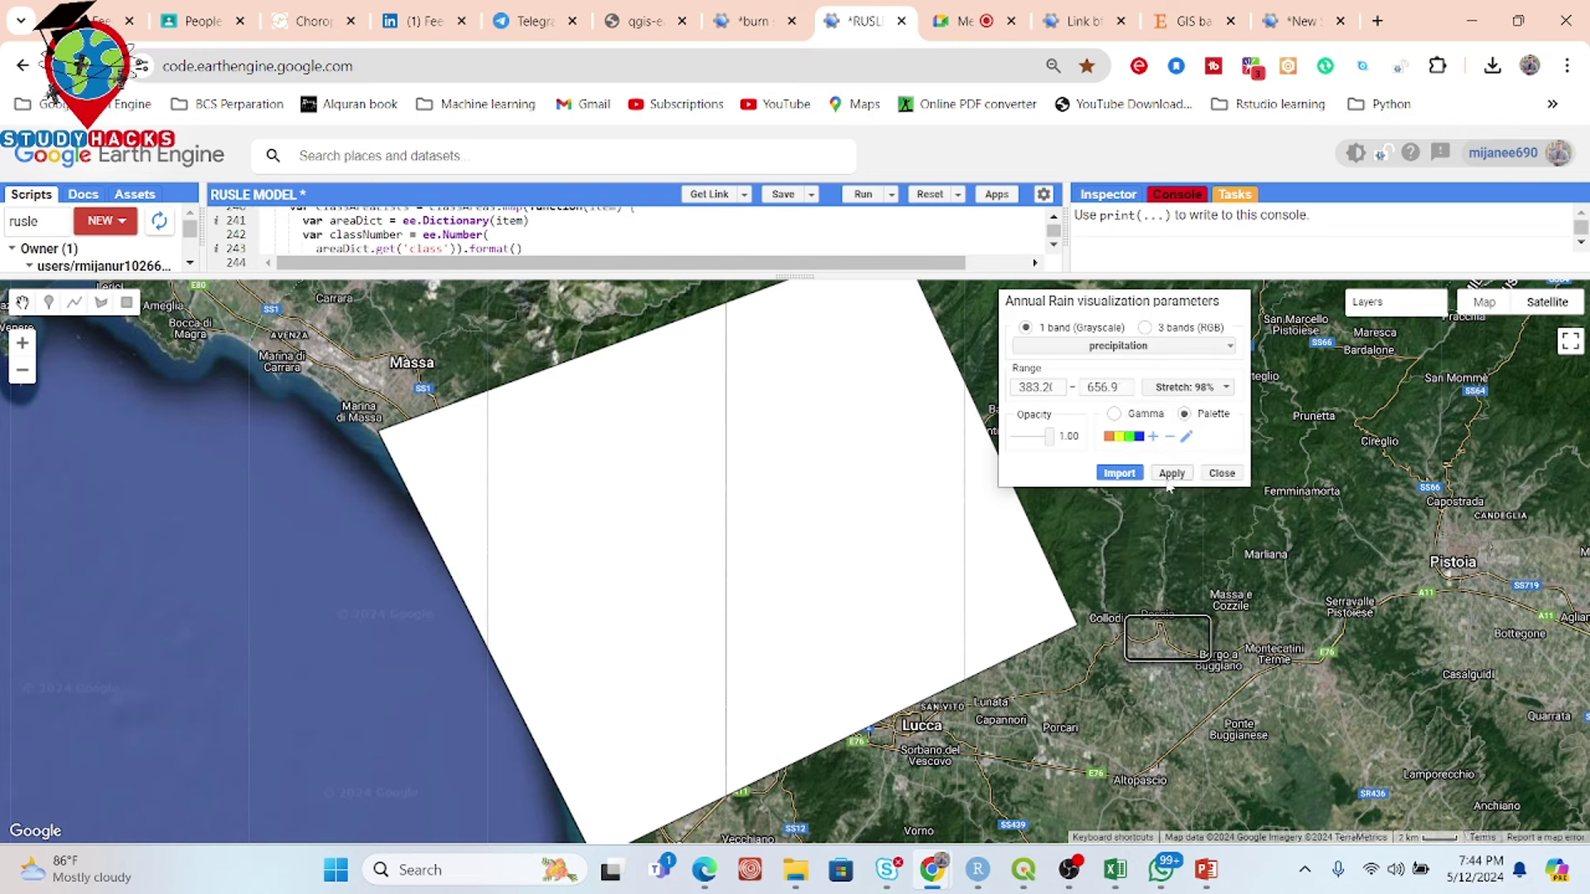
pyautogui.click(1171, 475)
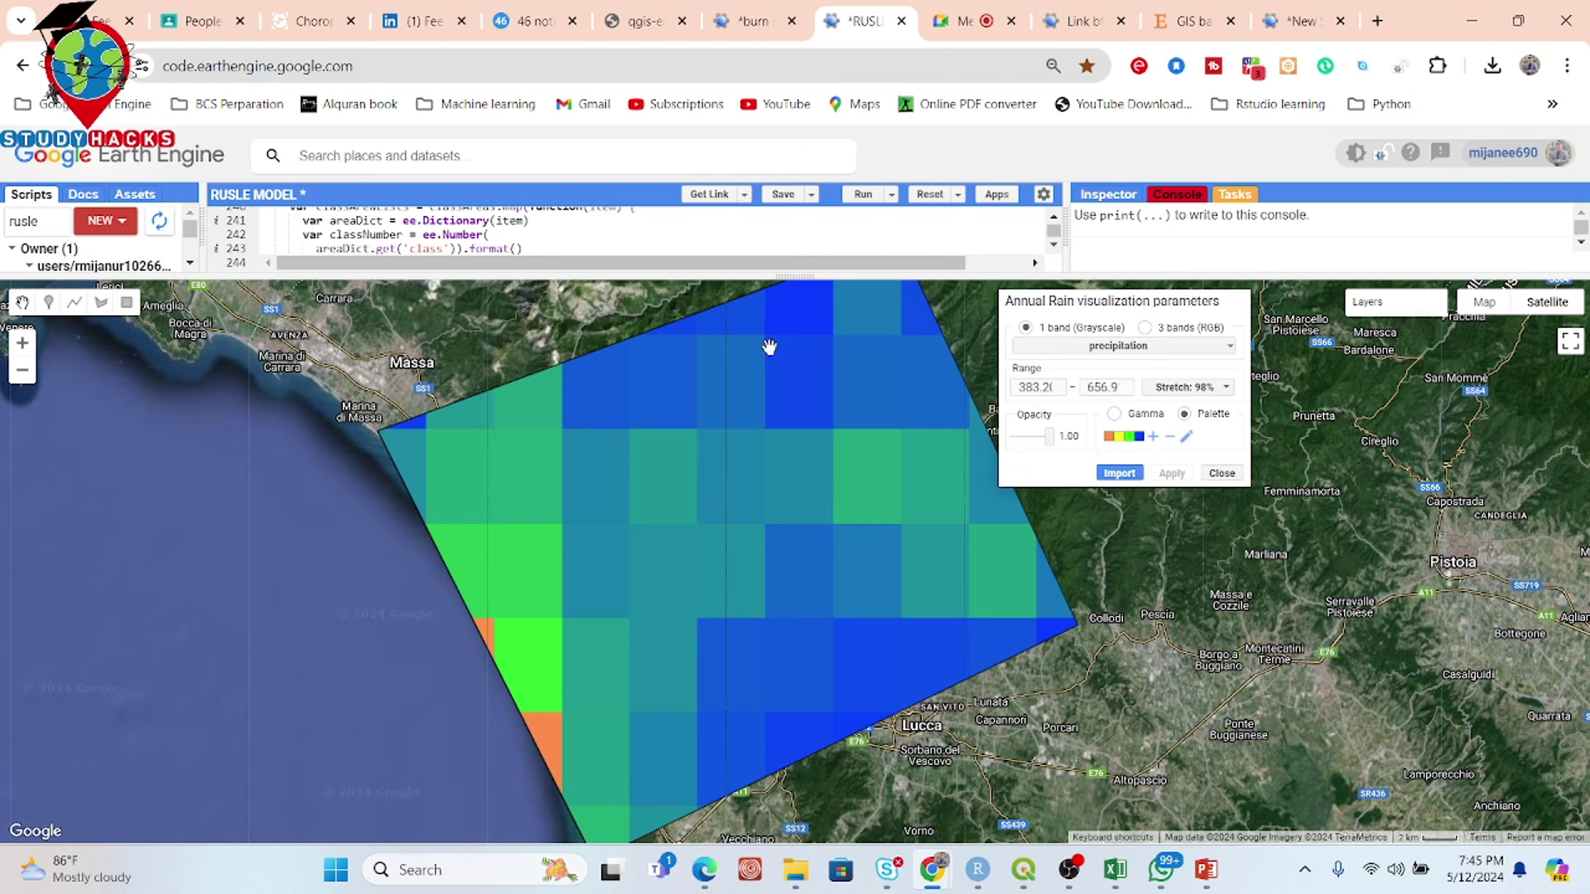
# Step: Show the R Factor Map layer on top of the Annual Rain layer
pyautogui.moveTo(1366, 303)
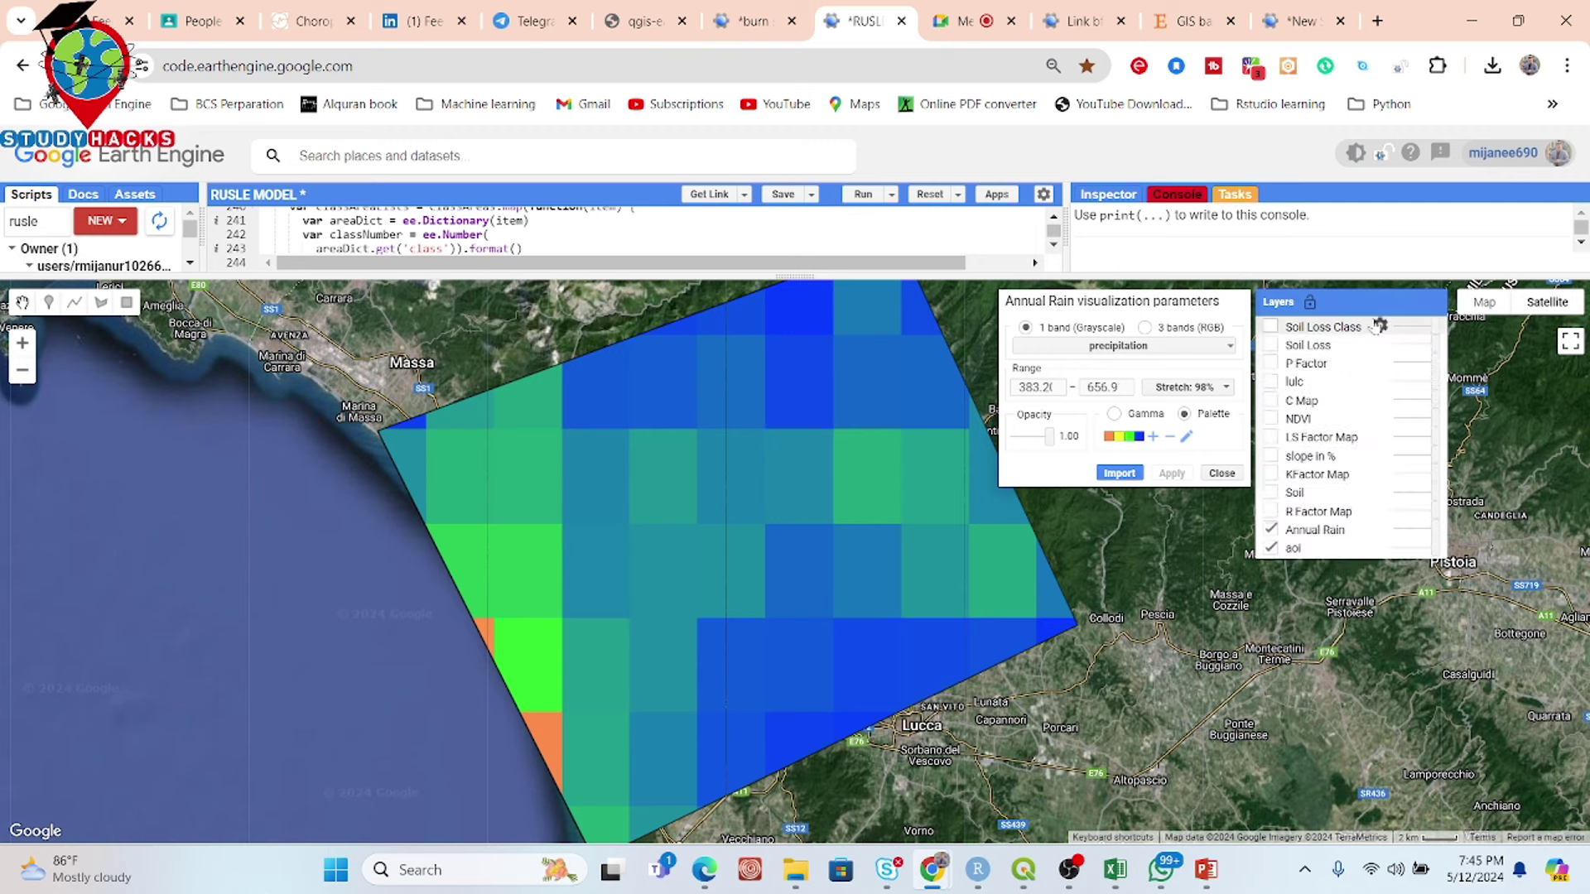
pyautogui.click(1271, 552)
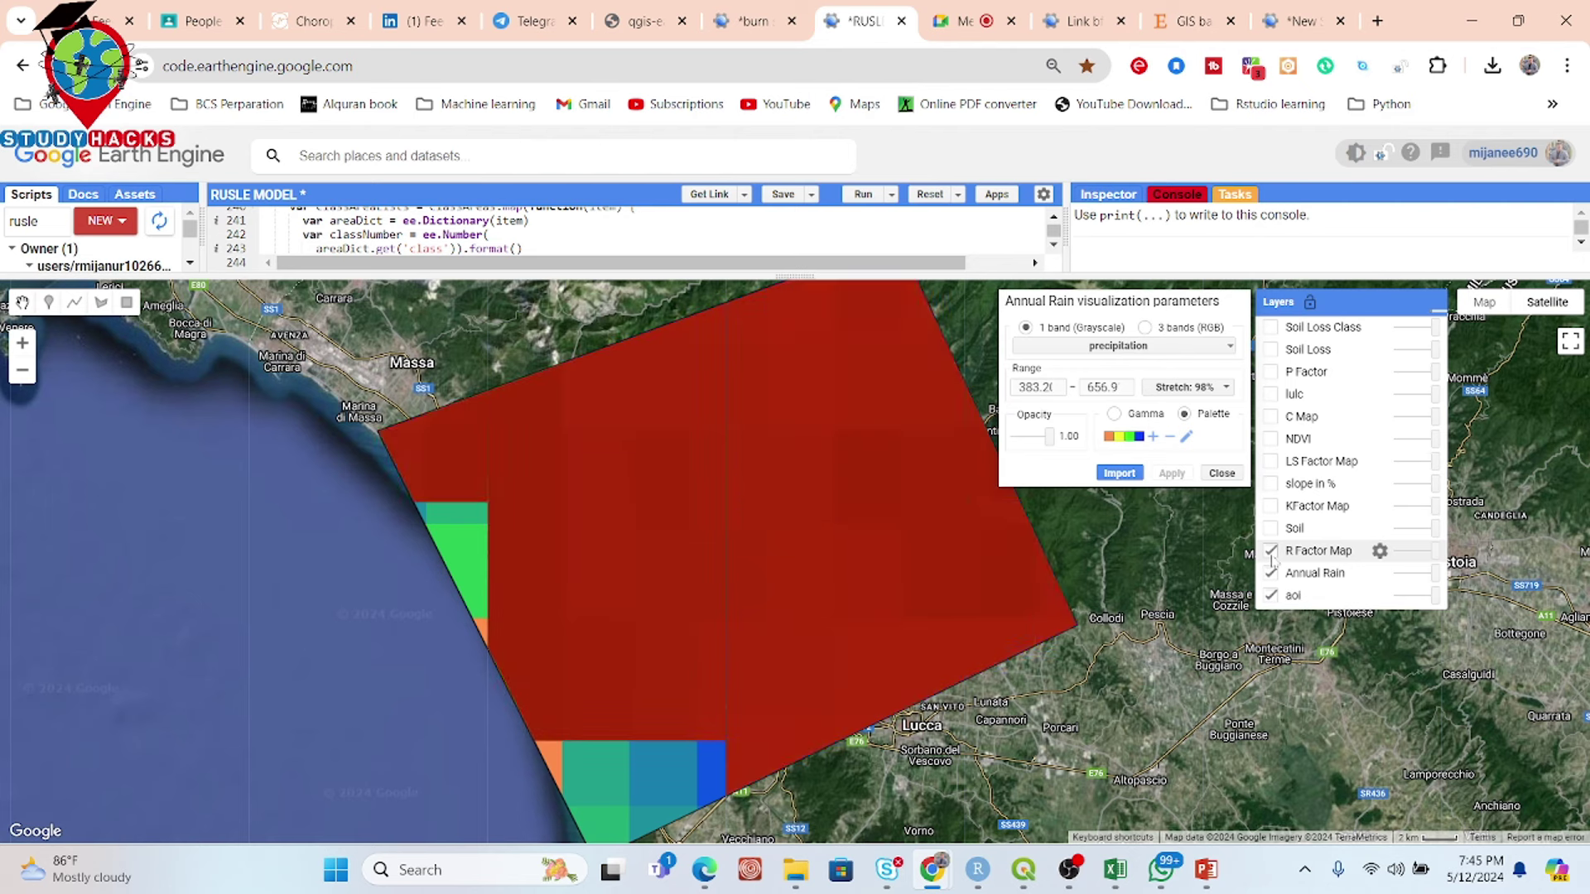
# Step: Set the R Factor Map layer's range to Stretch: 98% and apply the styling
pyautogui.click(1380, 551)
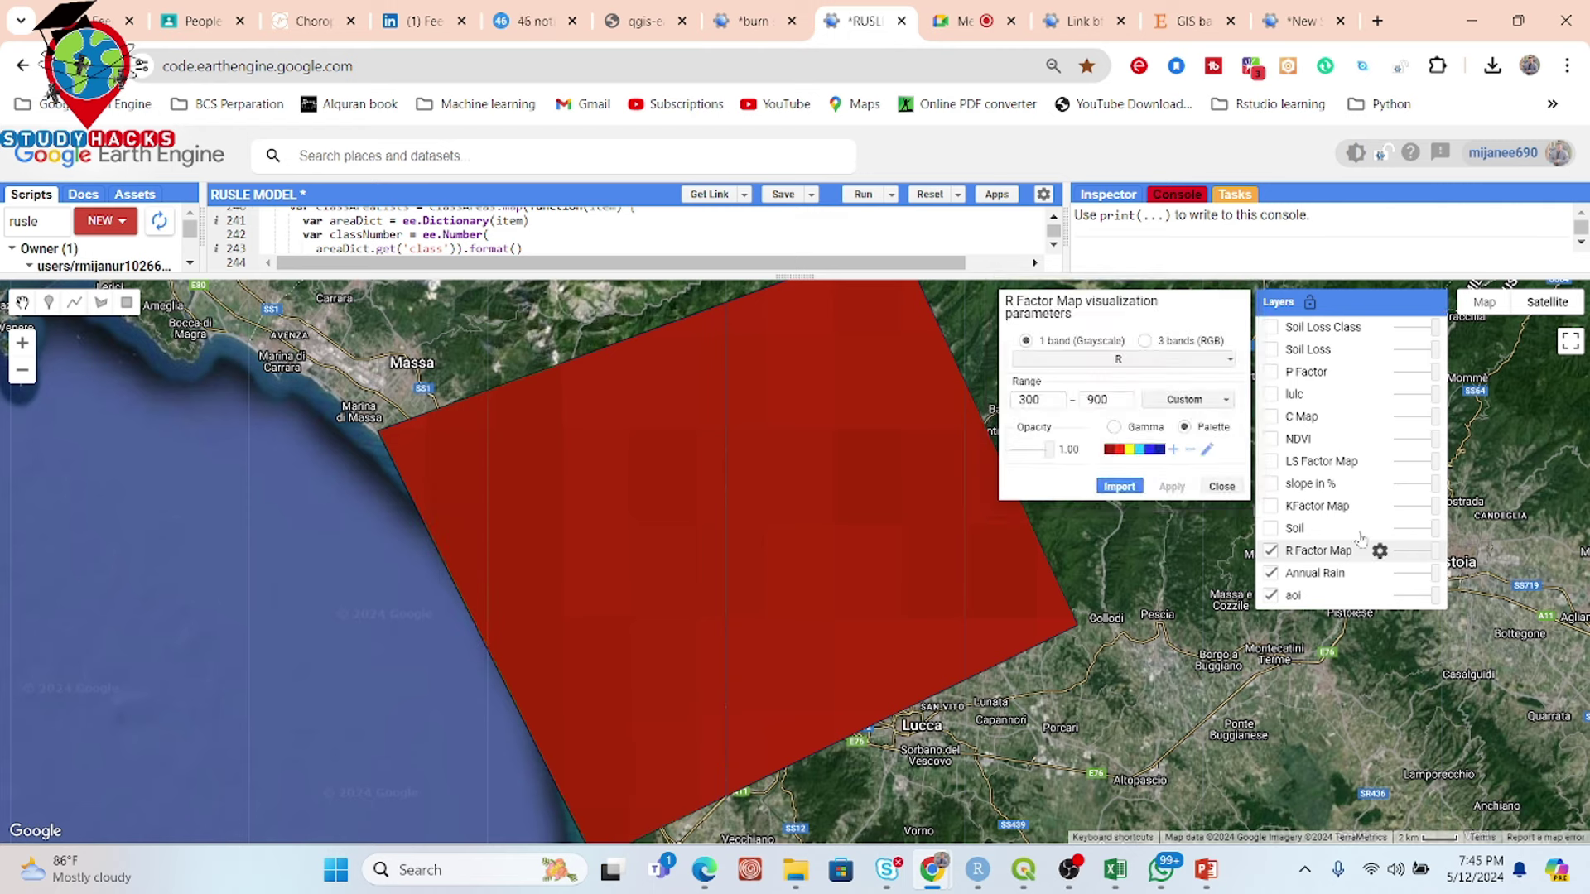
pyautogui.click(1228, 400)
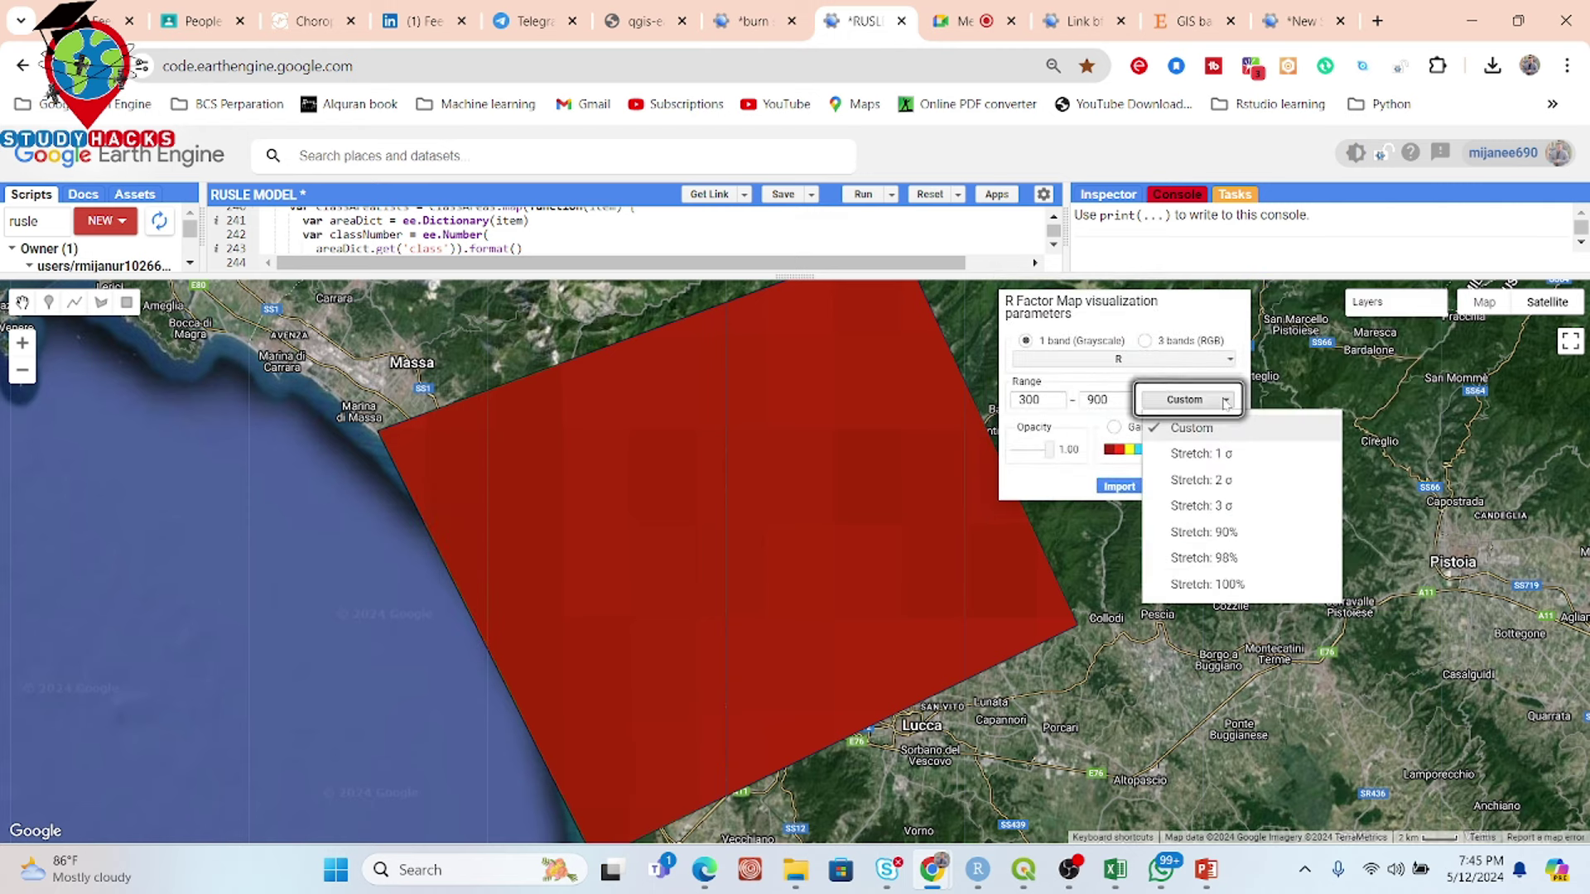
pyautogui.click(1207, 560)
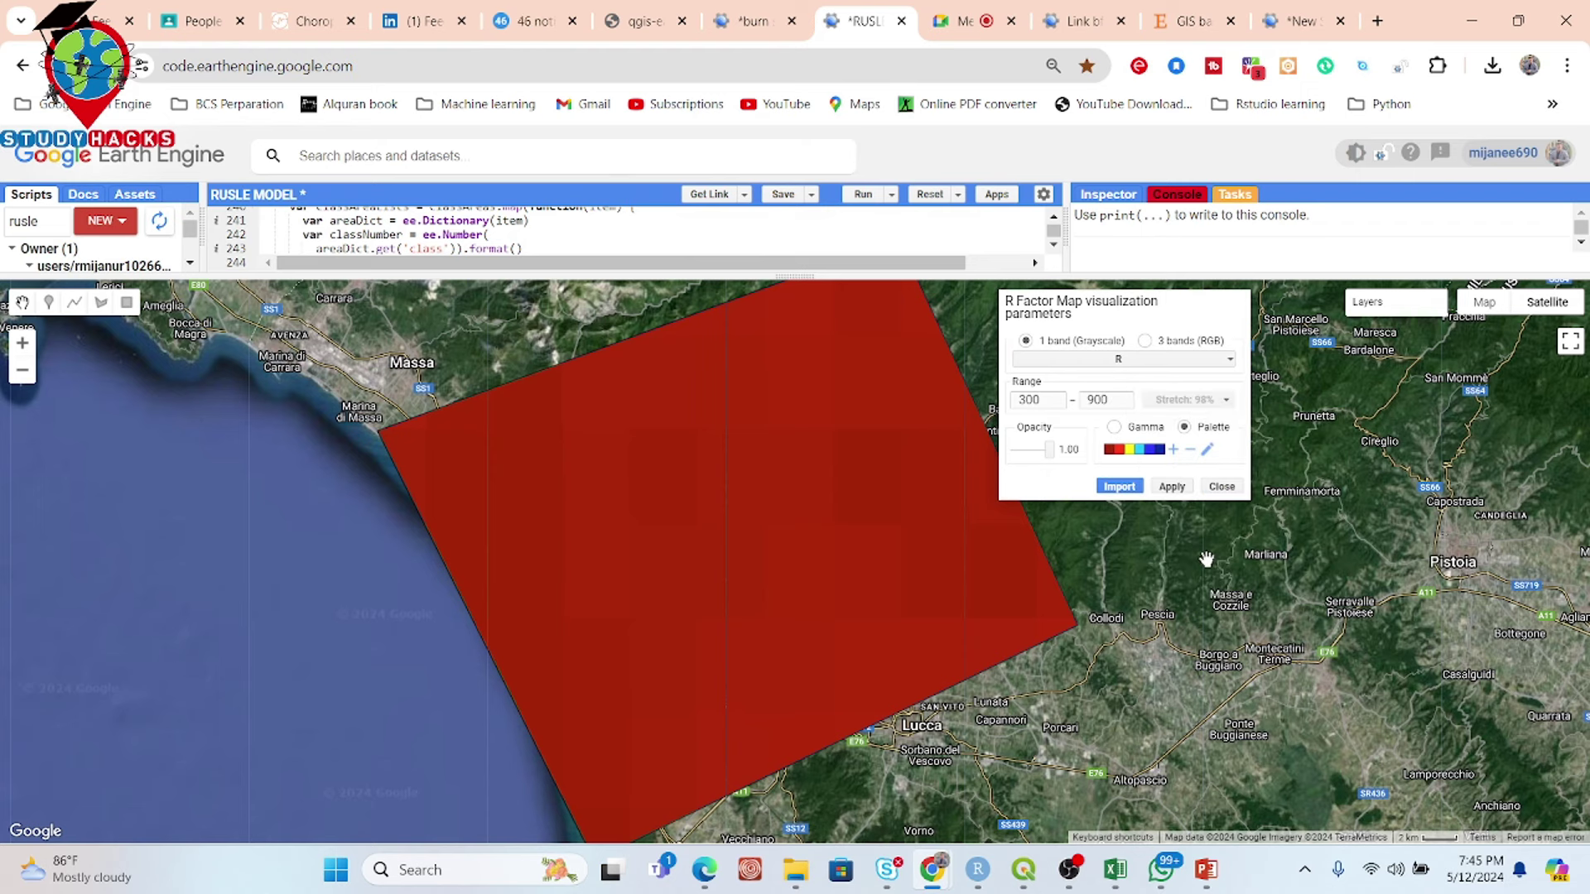
pyautogui.click(1175, 487)
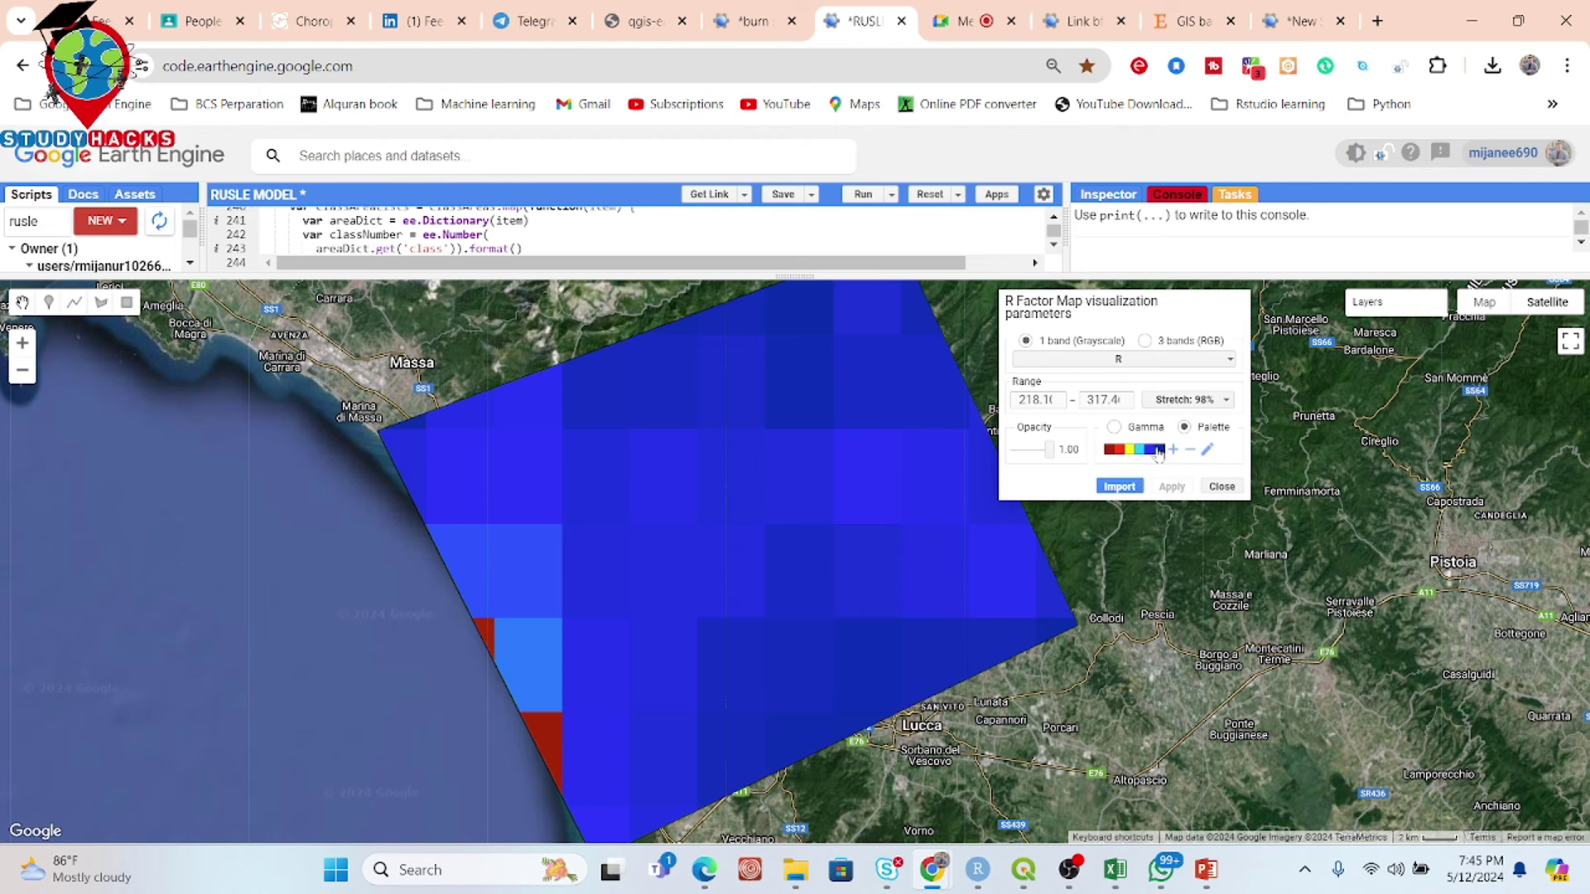
# Step: Show the Soil layer on the map and apply a Stretch: 98% range to it
pyautogui.moveTo(1400, 308)
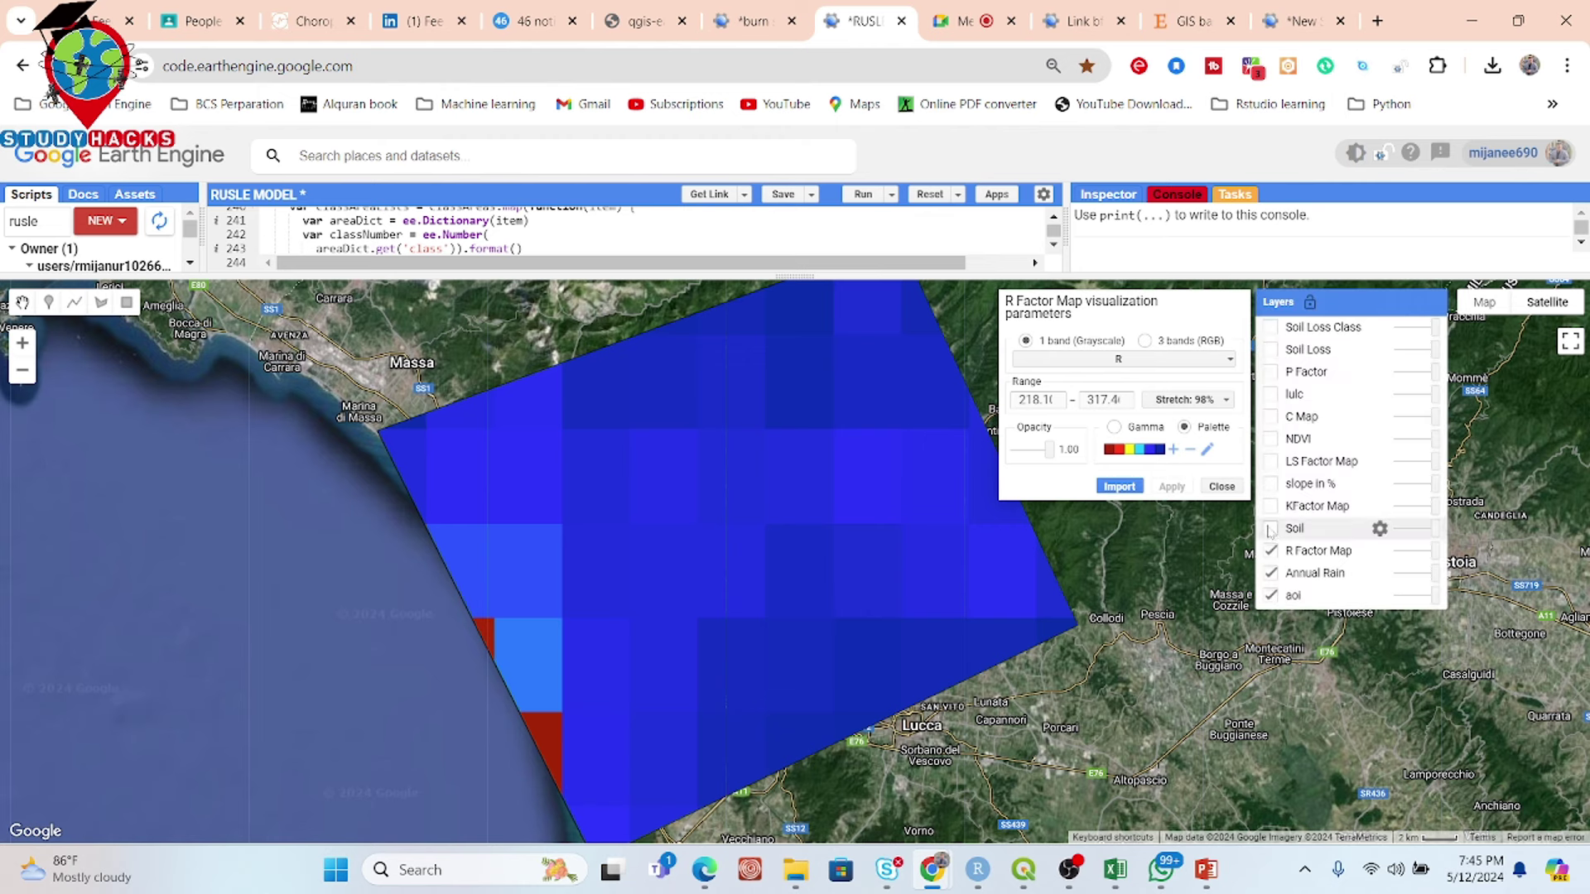
pyautogui.click(1271, 529)
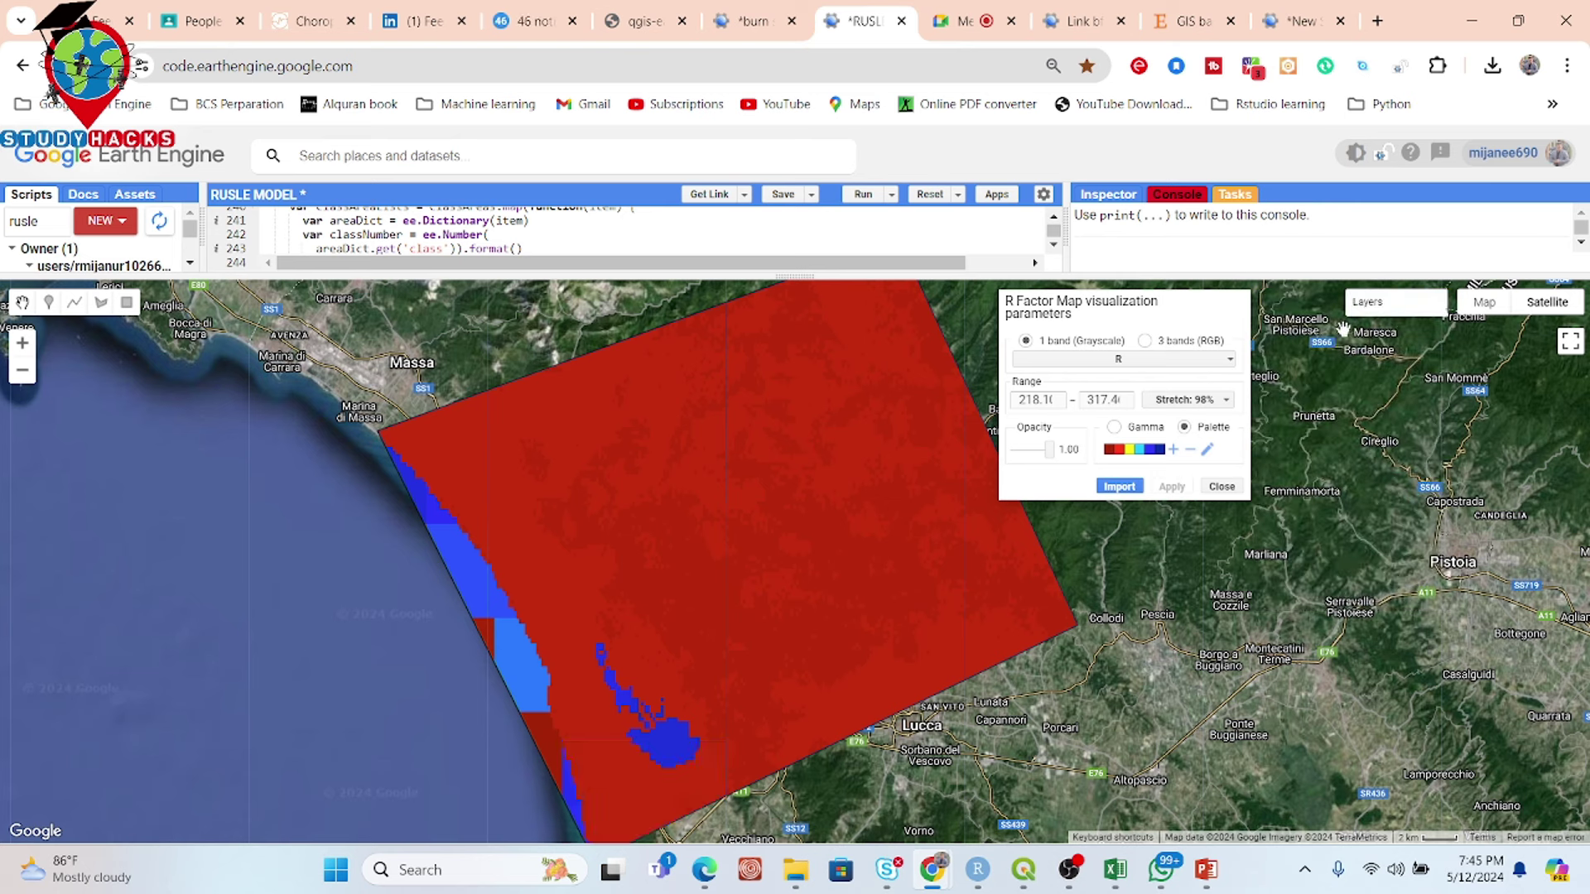
pyautogui.moveTo(1375, 304)
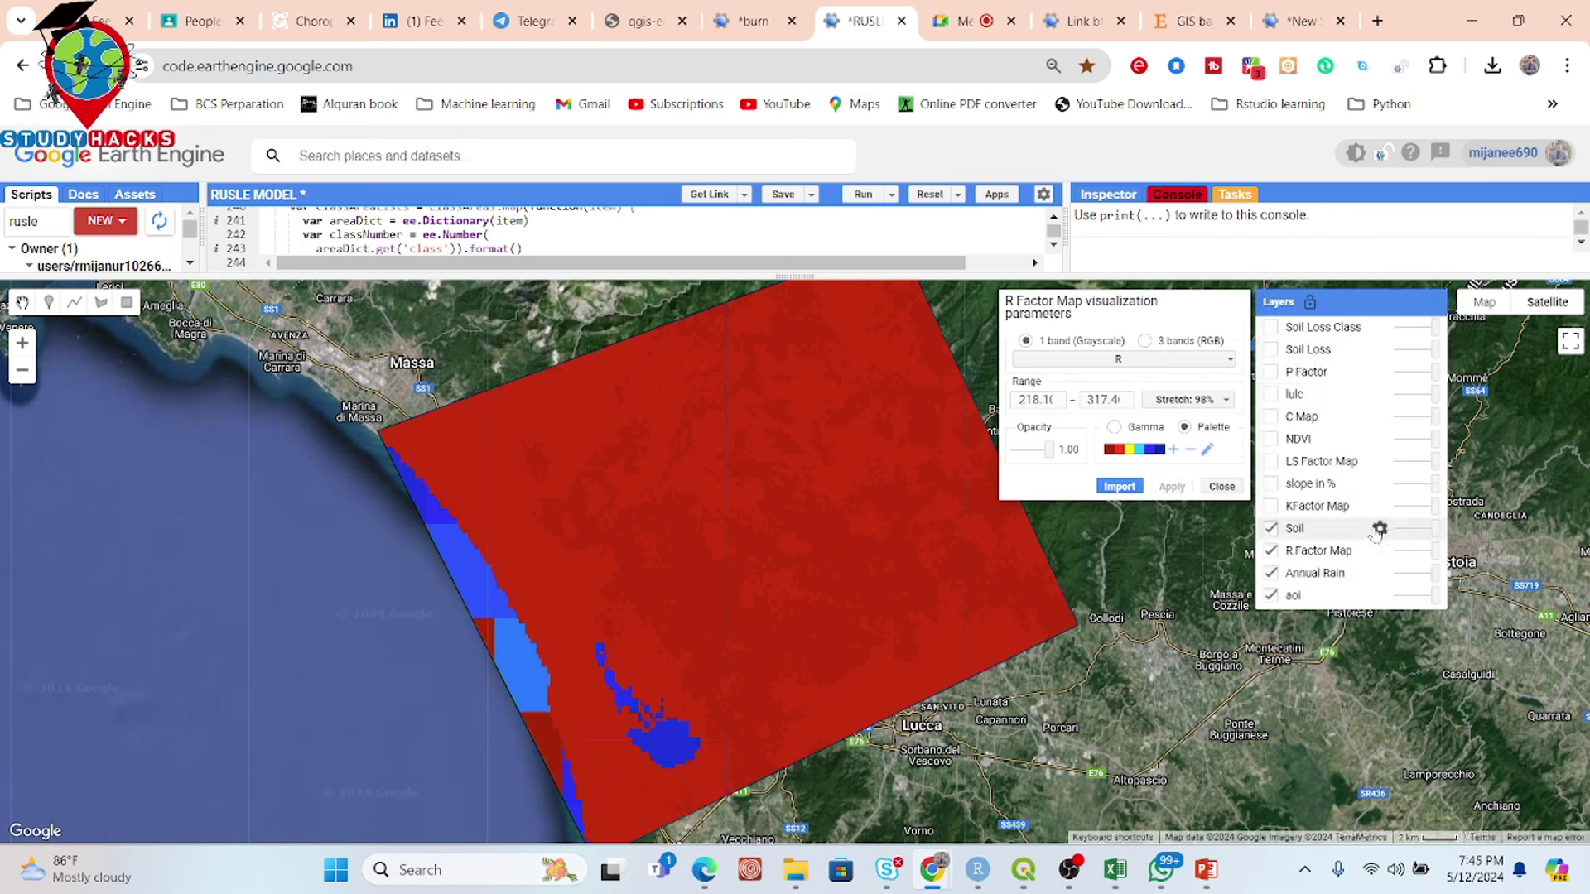
pyautogui.click(1379, 528)
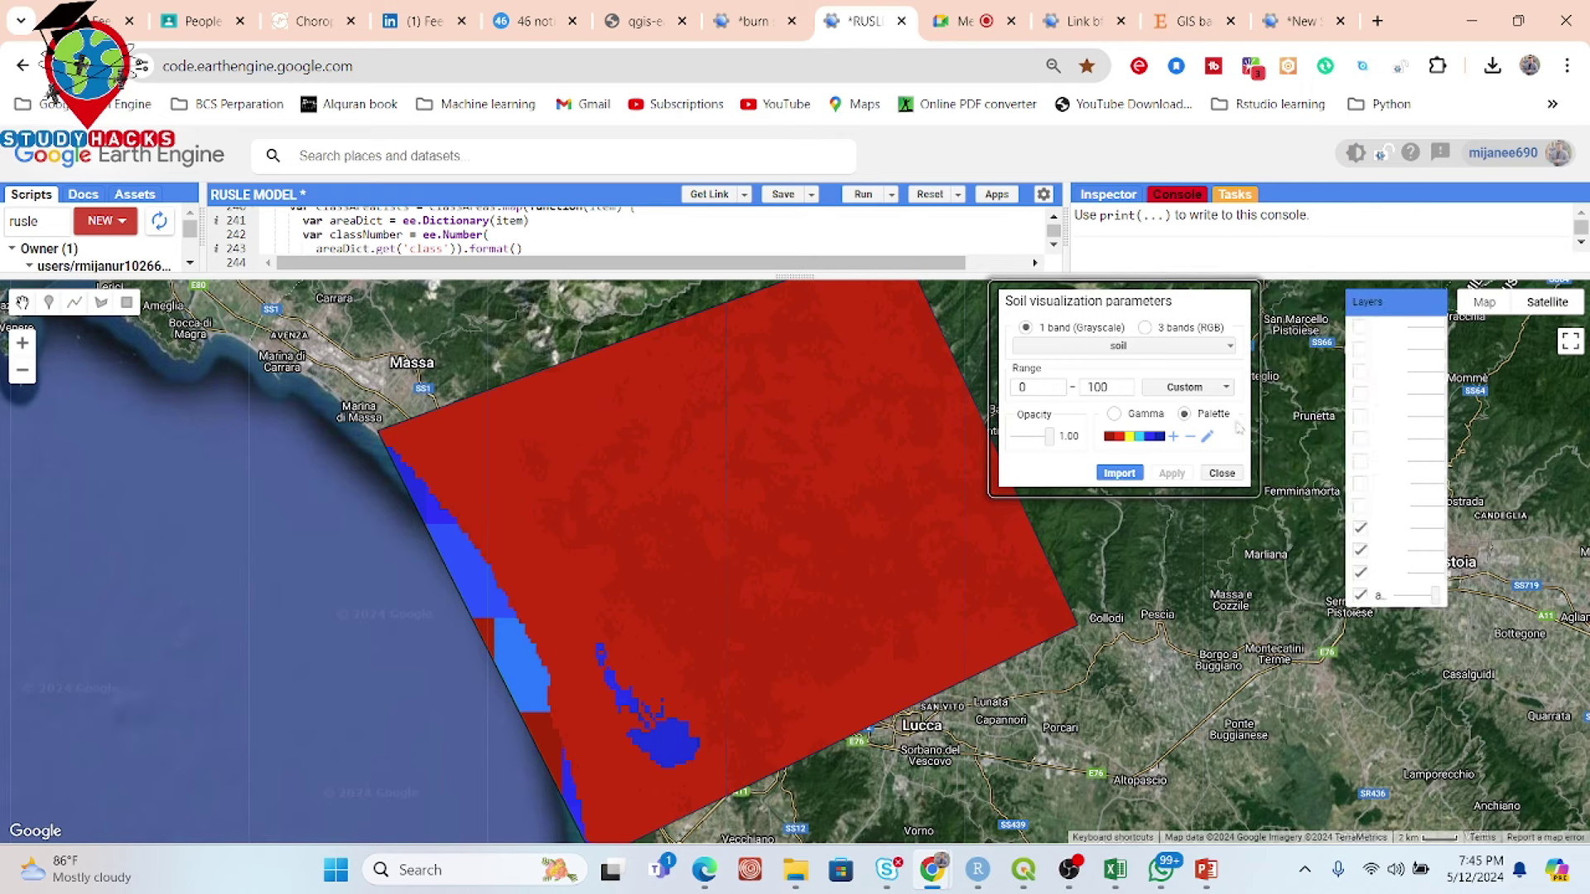
pyautogui.click(1196, 388)
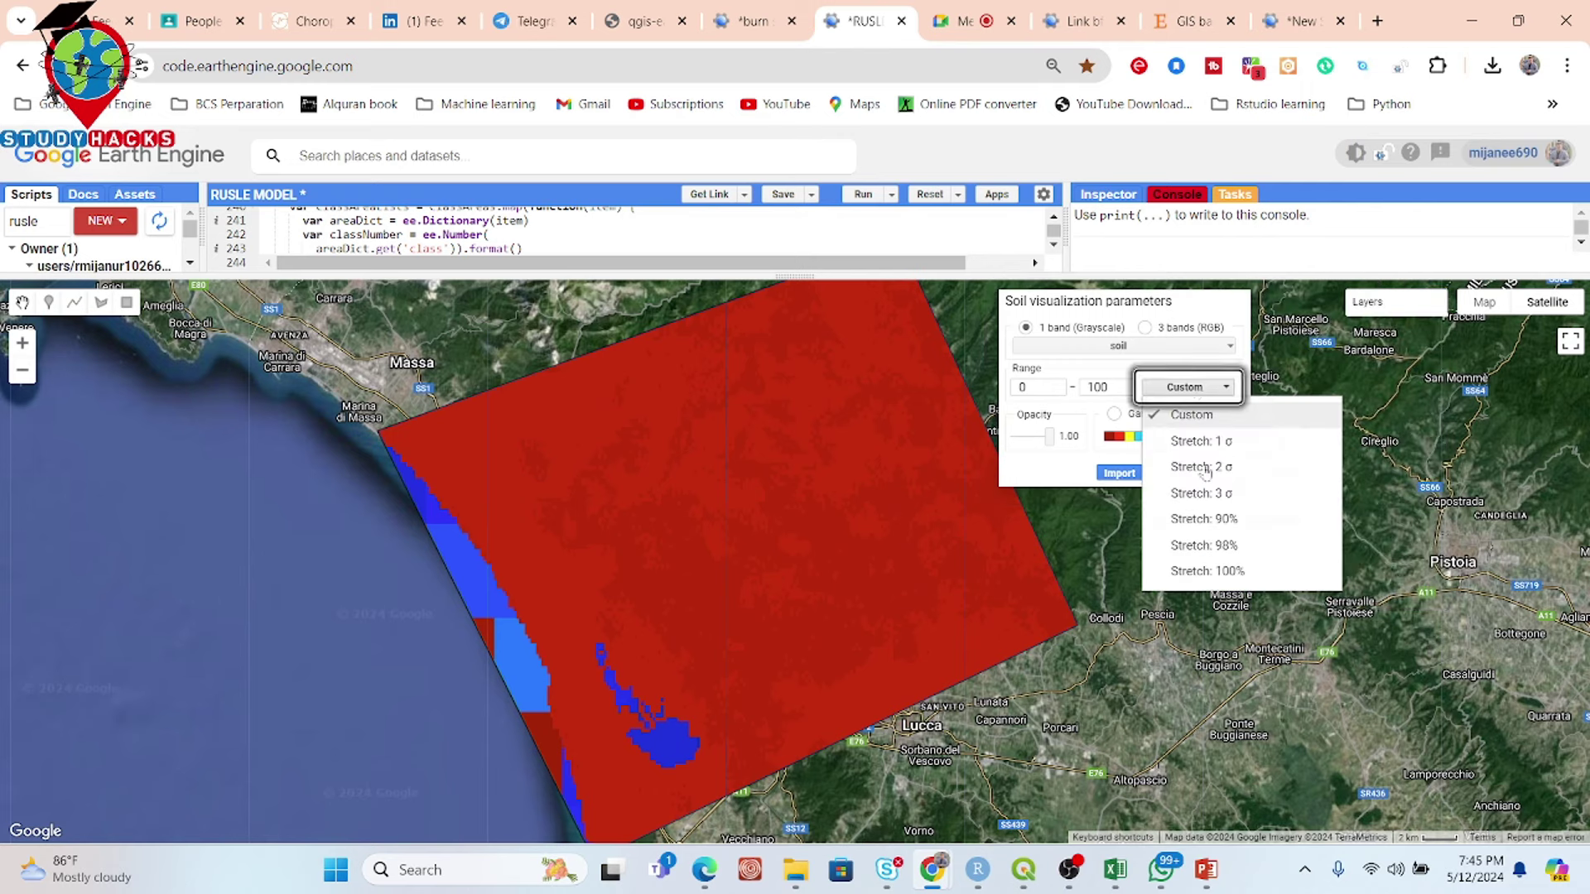
pyautogui.click(1209, 544)
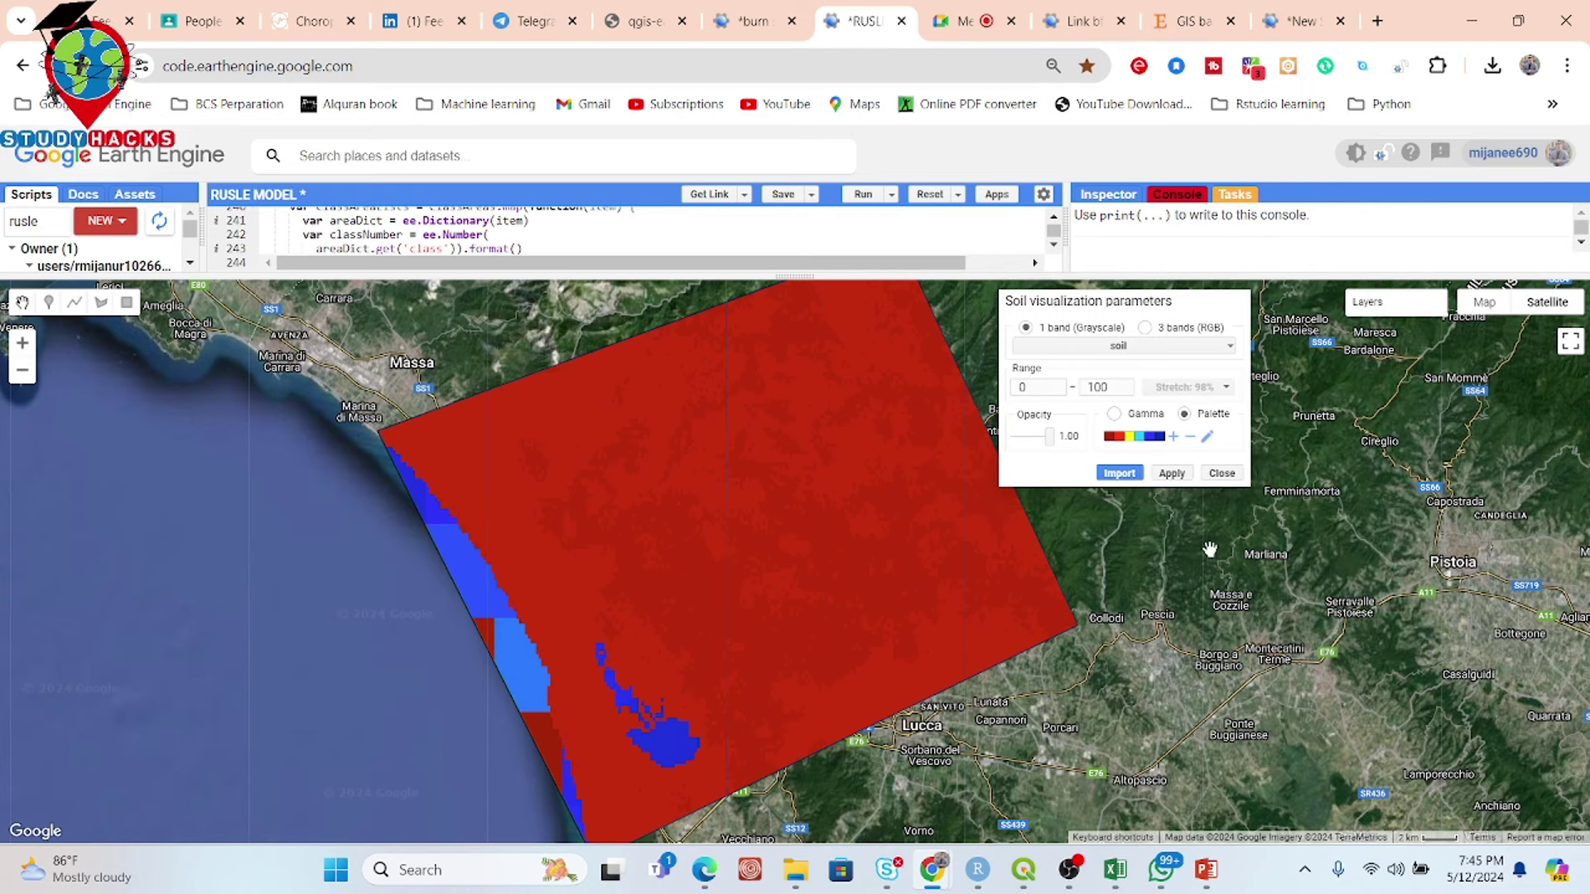
pyautogui.click(1174, 475)
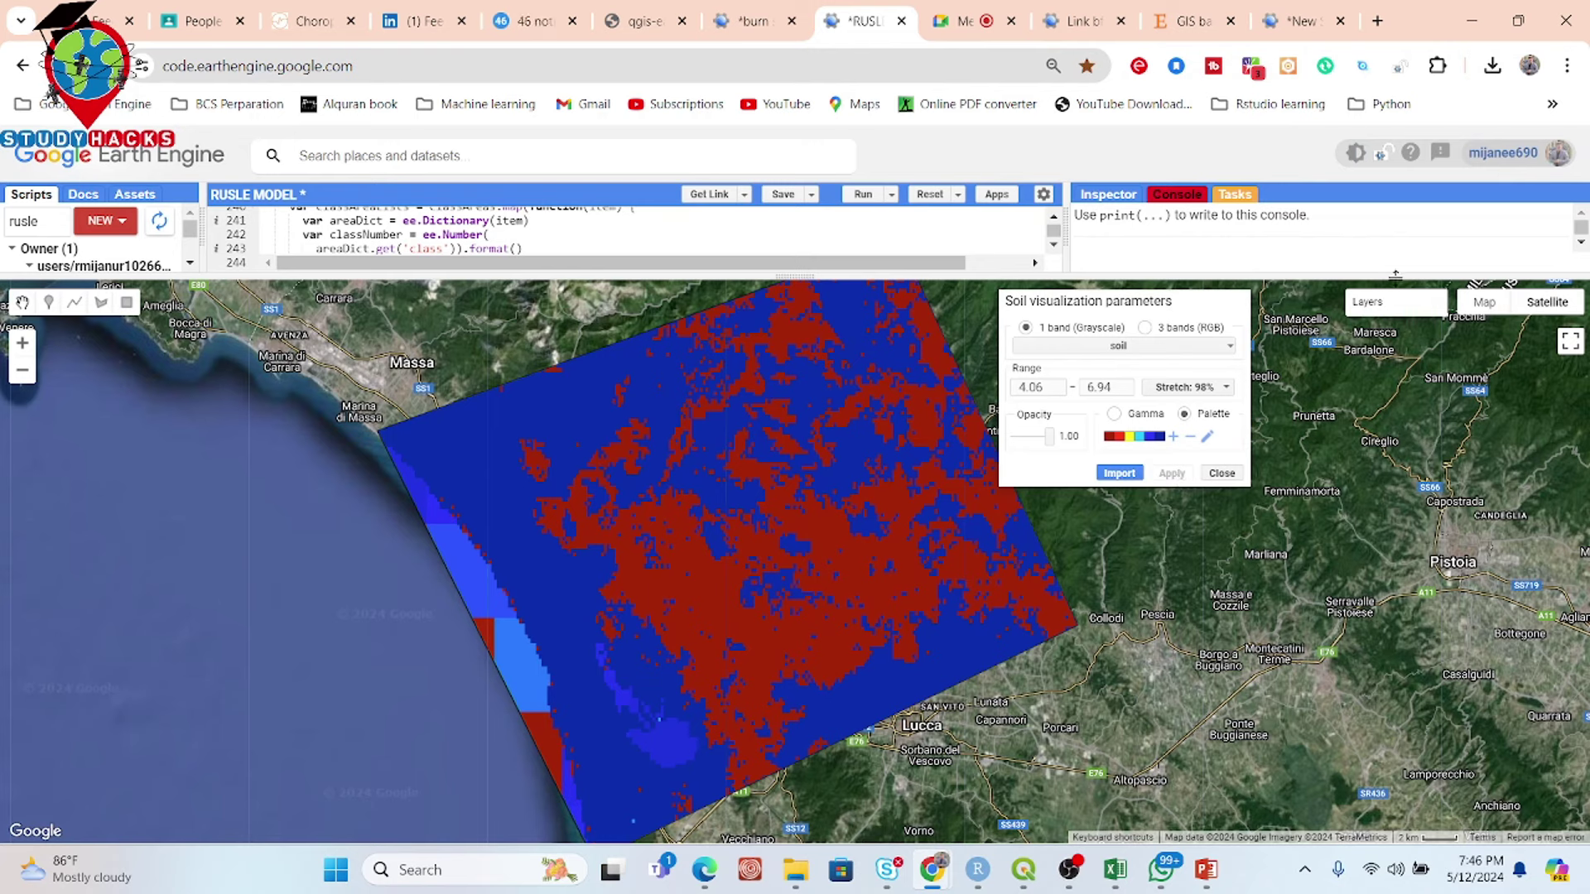
# Step: Show the KFactor Map, slope in %, LS Factor Map, NDVI and C Map layers one after another
pyautogui.moveTo(1391, 305)
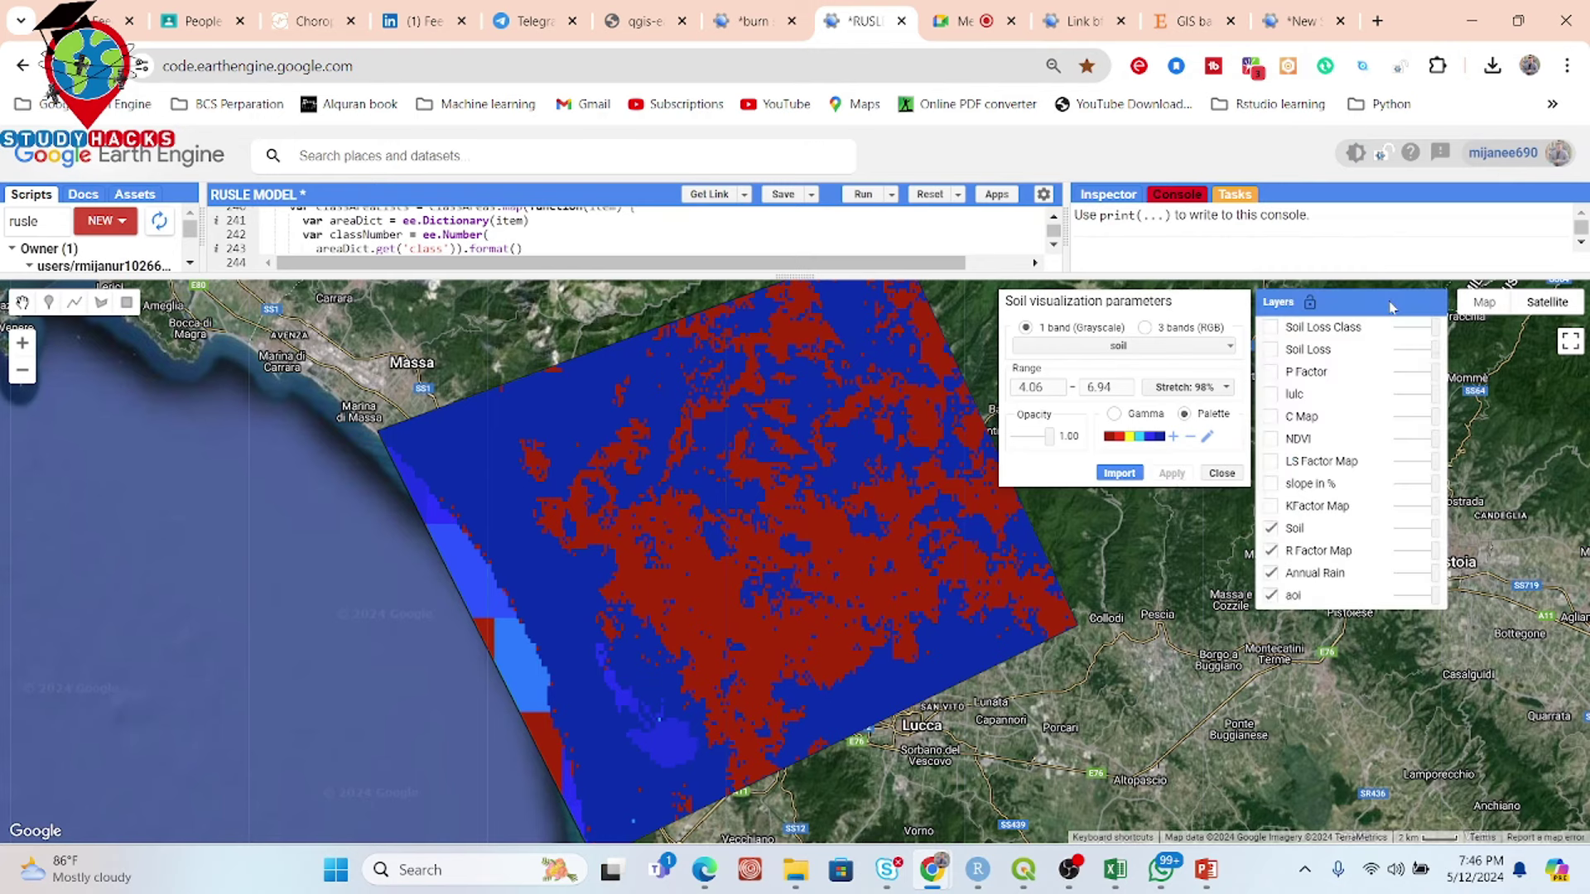
pyautogui.click(1271, 508)
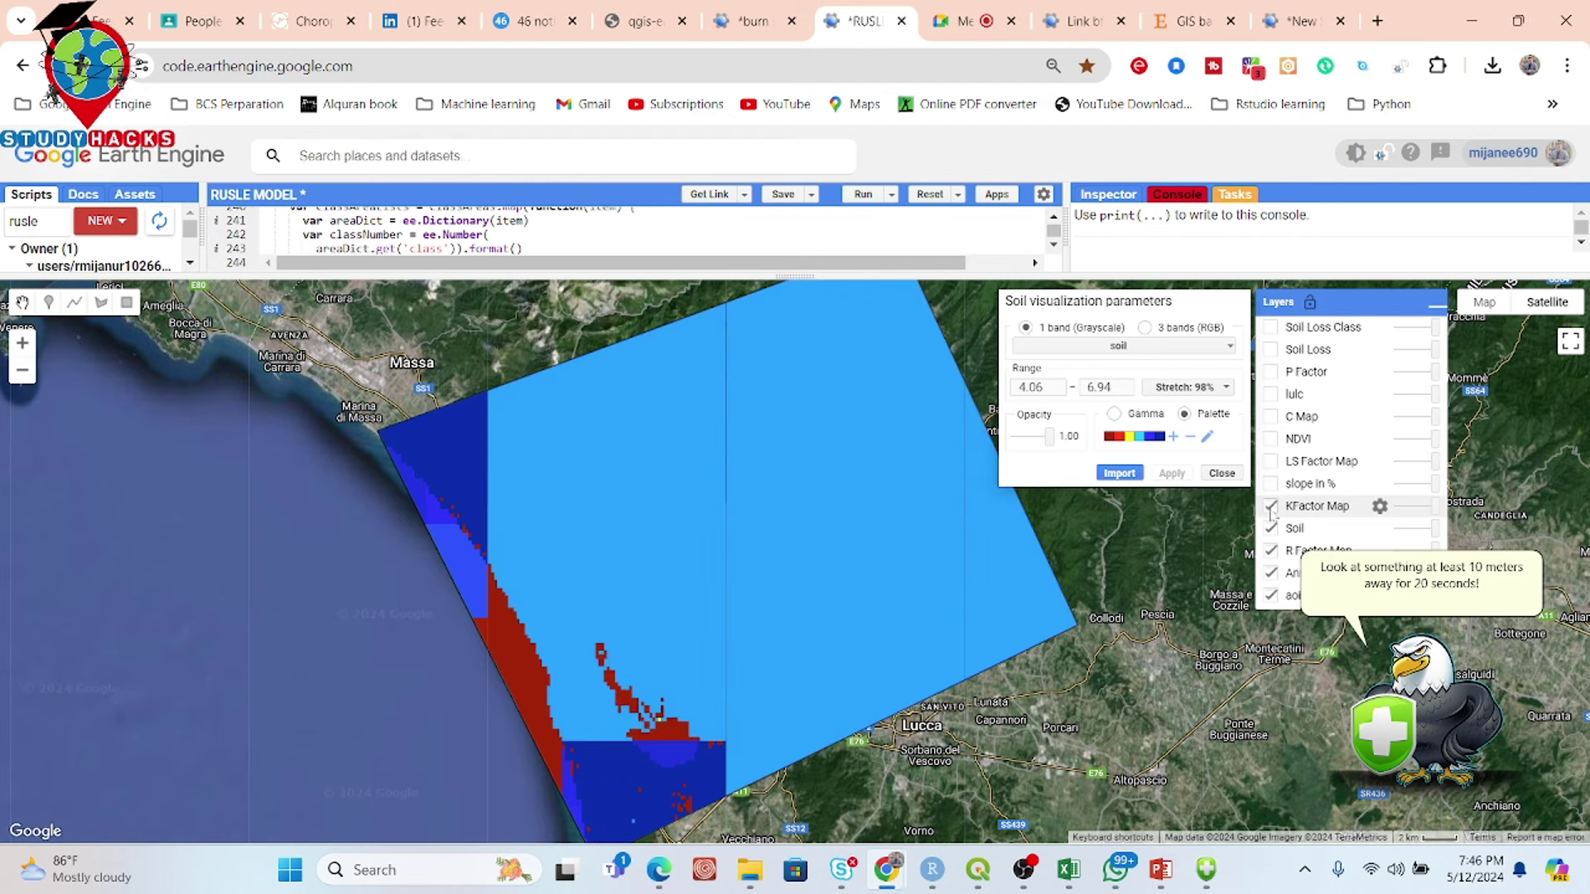
pyautogui.click(1271, 505)
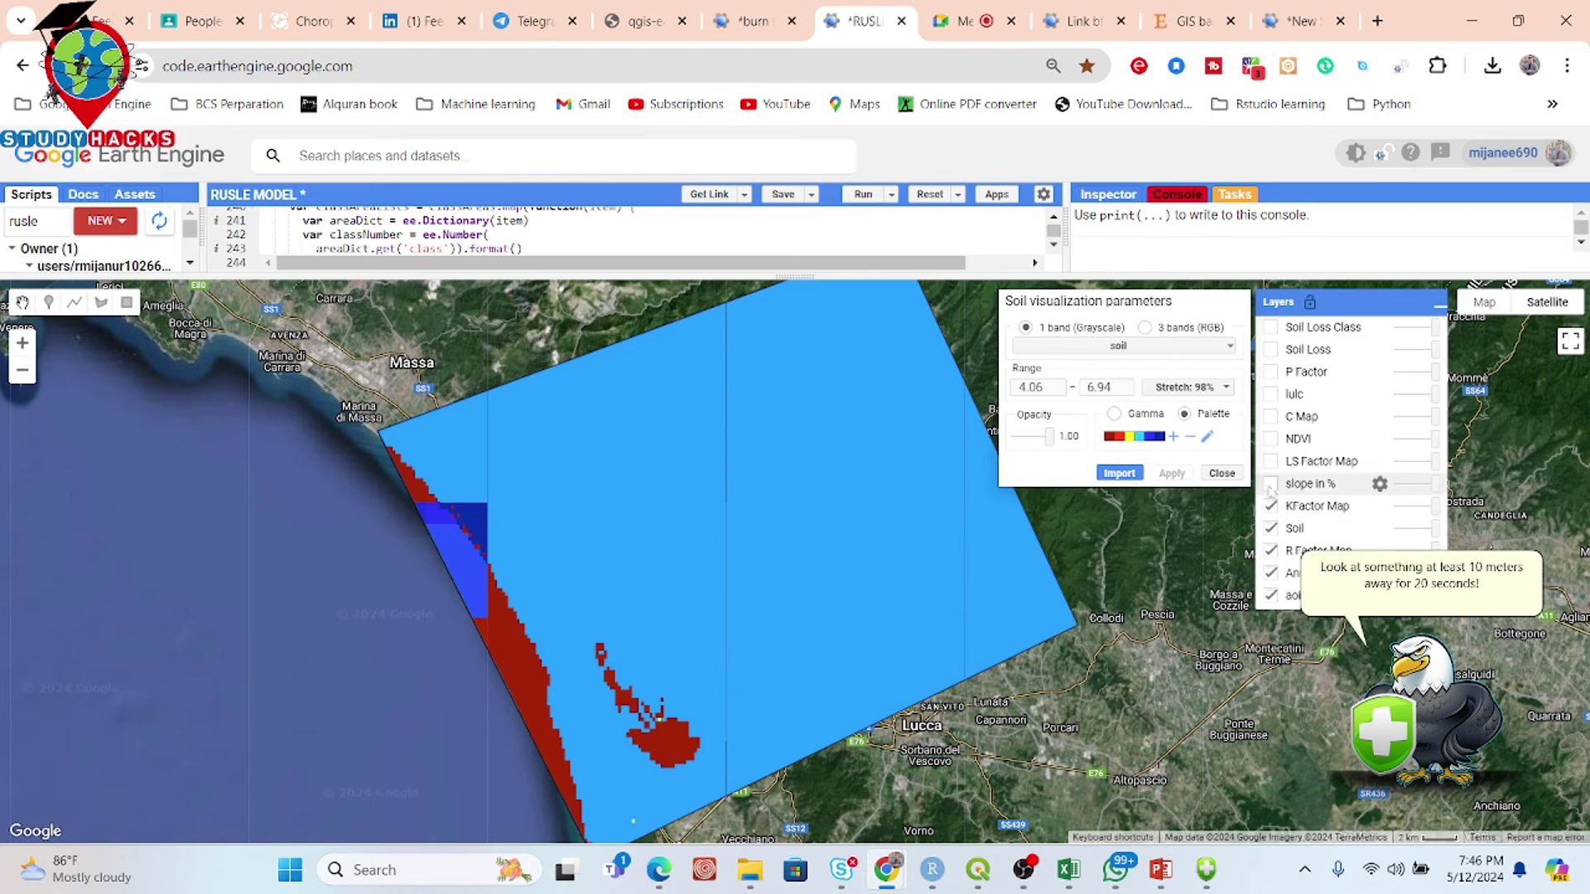
pyautogui.click(1272, 486)
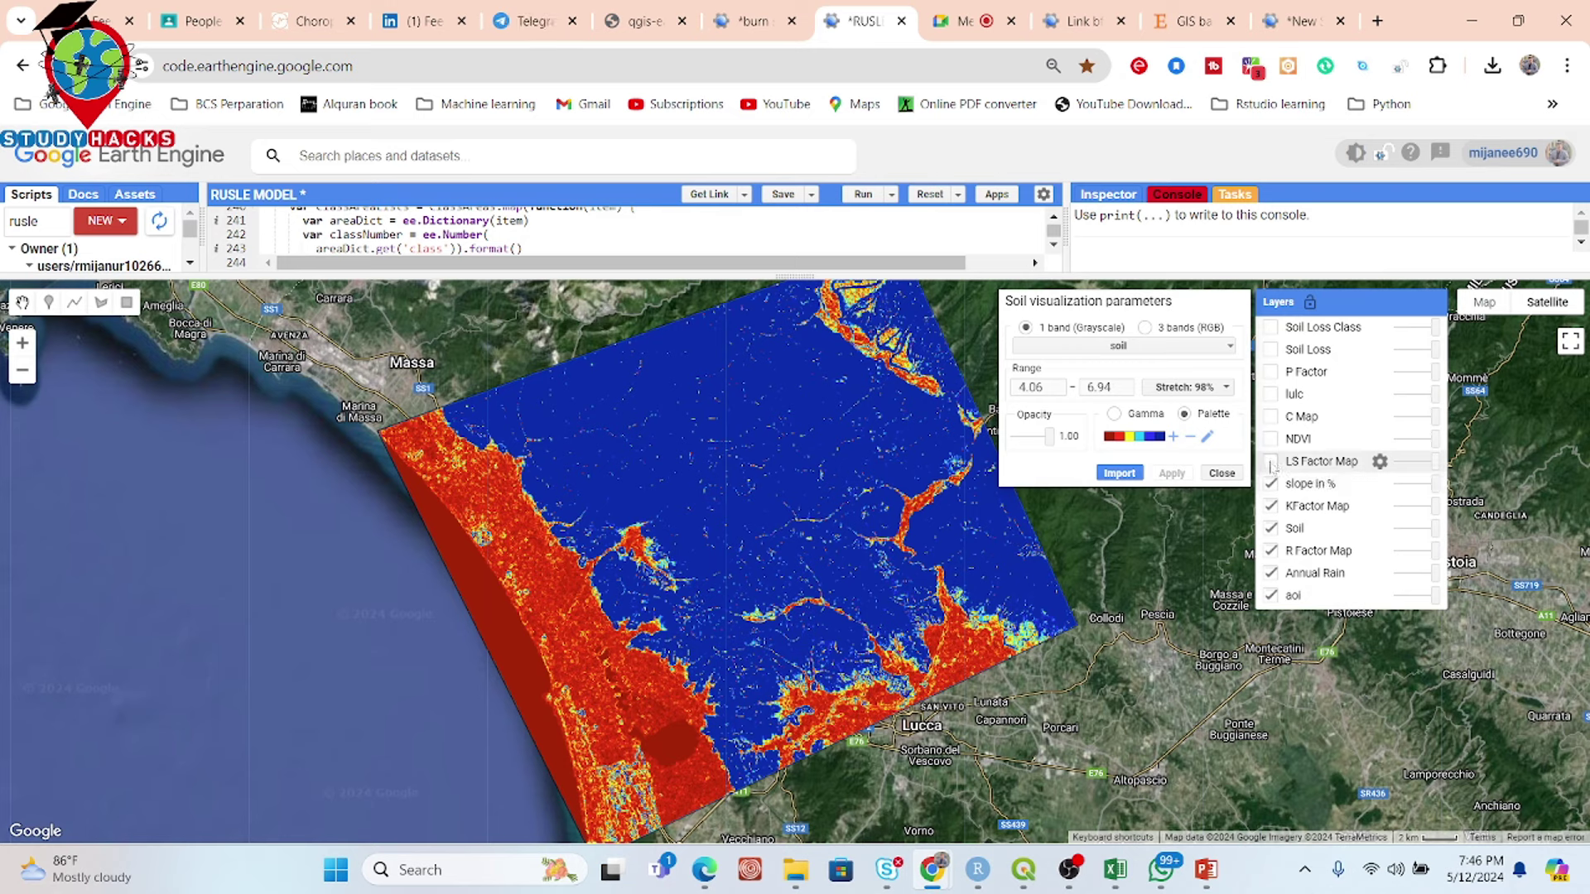
pyautogui.click(1272, 462)
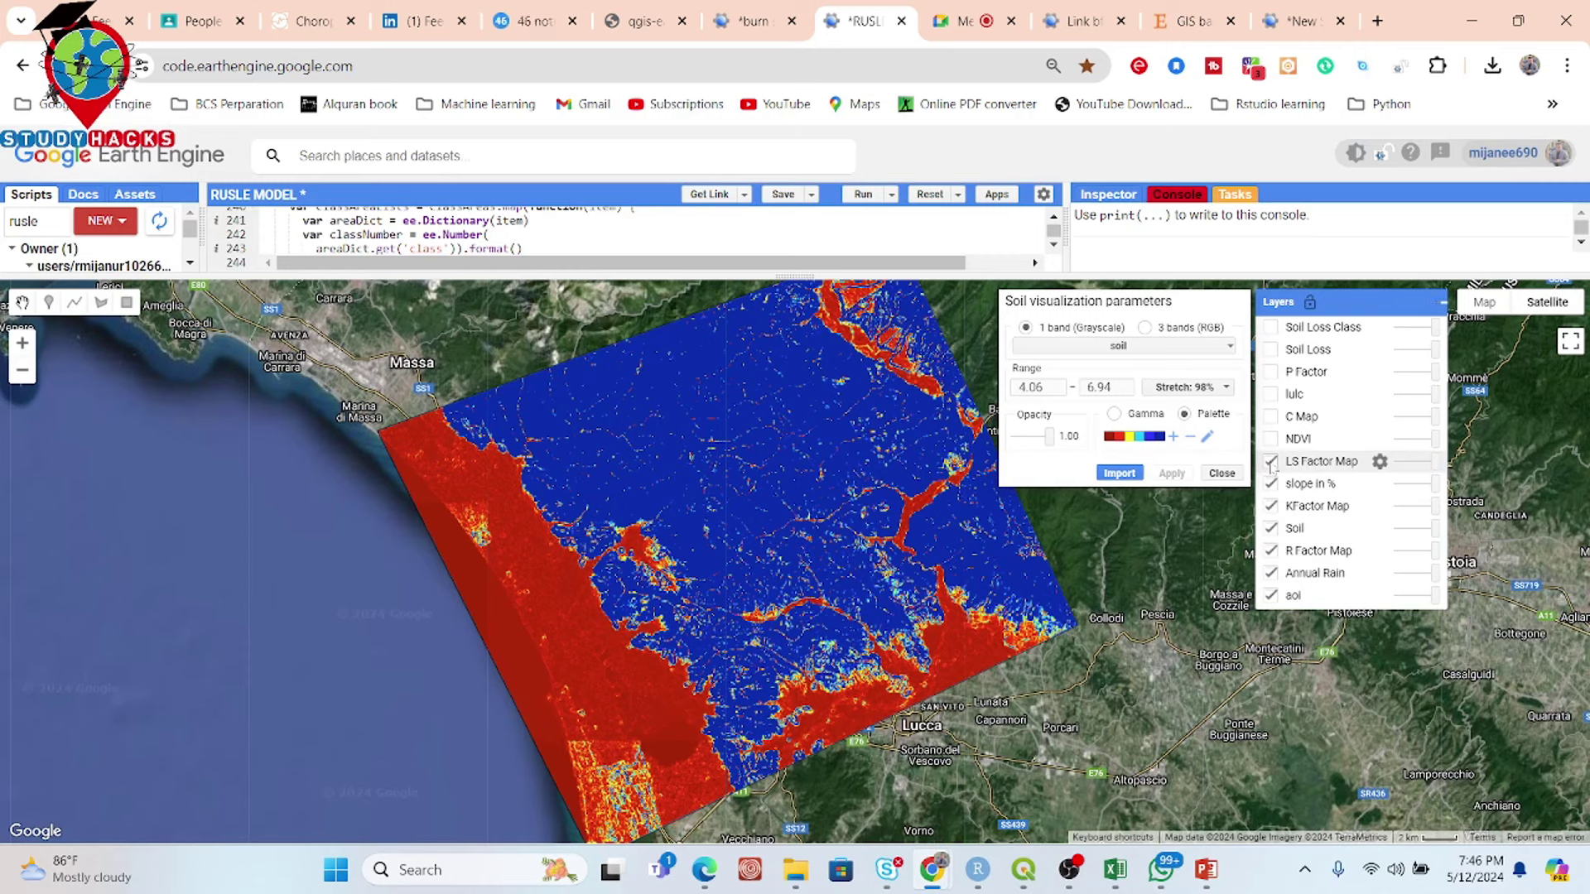
pyautogui.click(1271, 440)
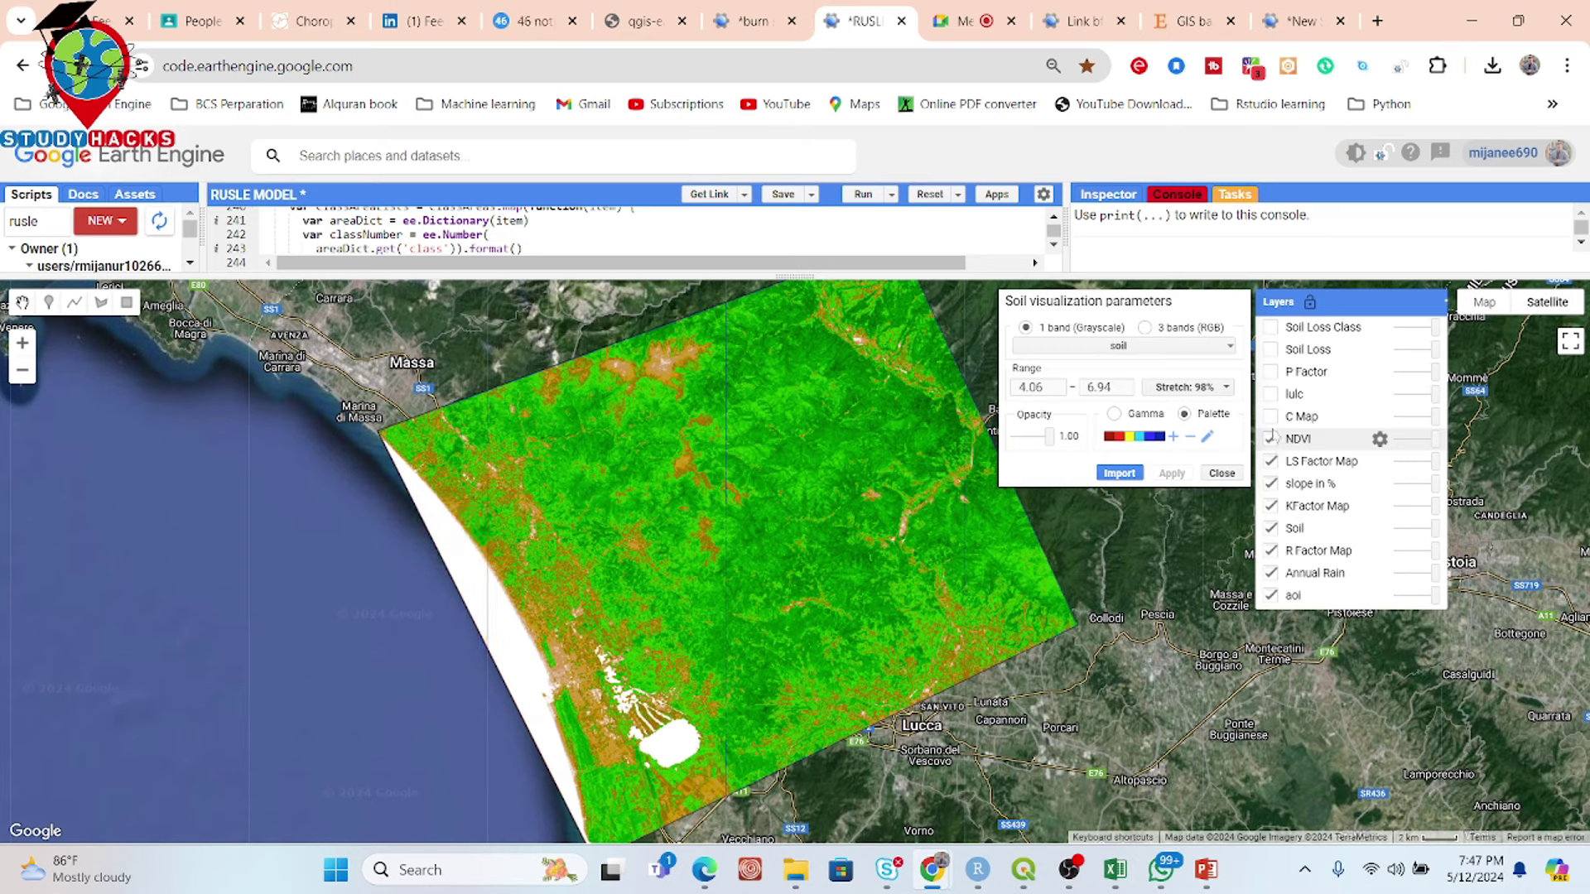
pyautogui.click(1271, 417)
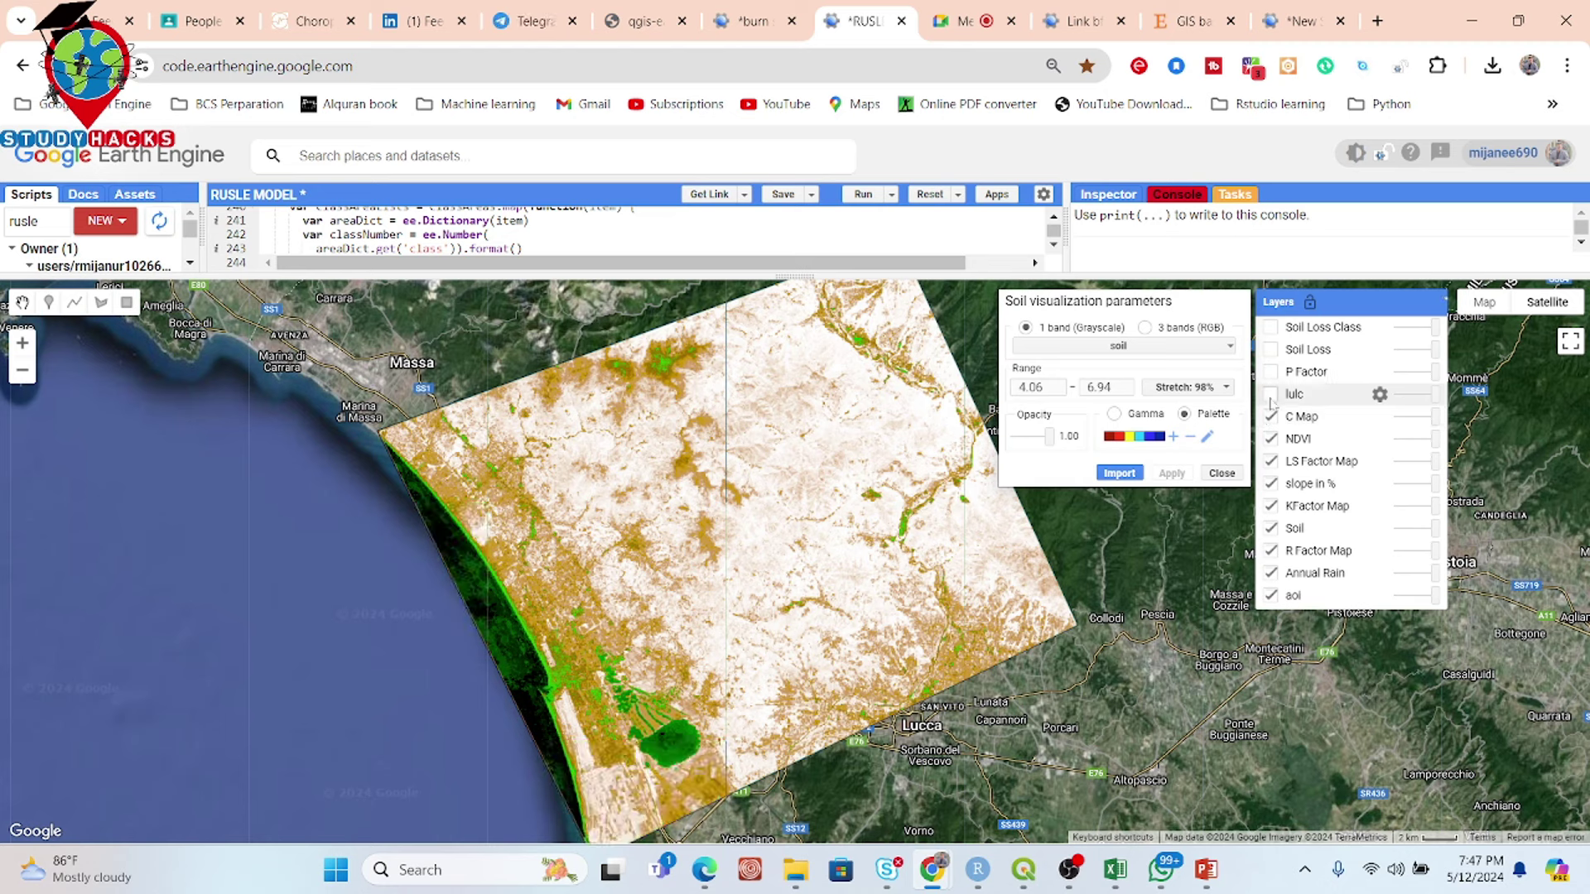
# Step: Show the lulc layer and apply Palette colouring with a Stretch: 98% range
pyautogui.click(1271, 397)
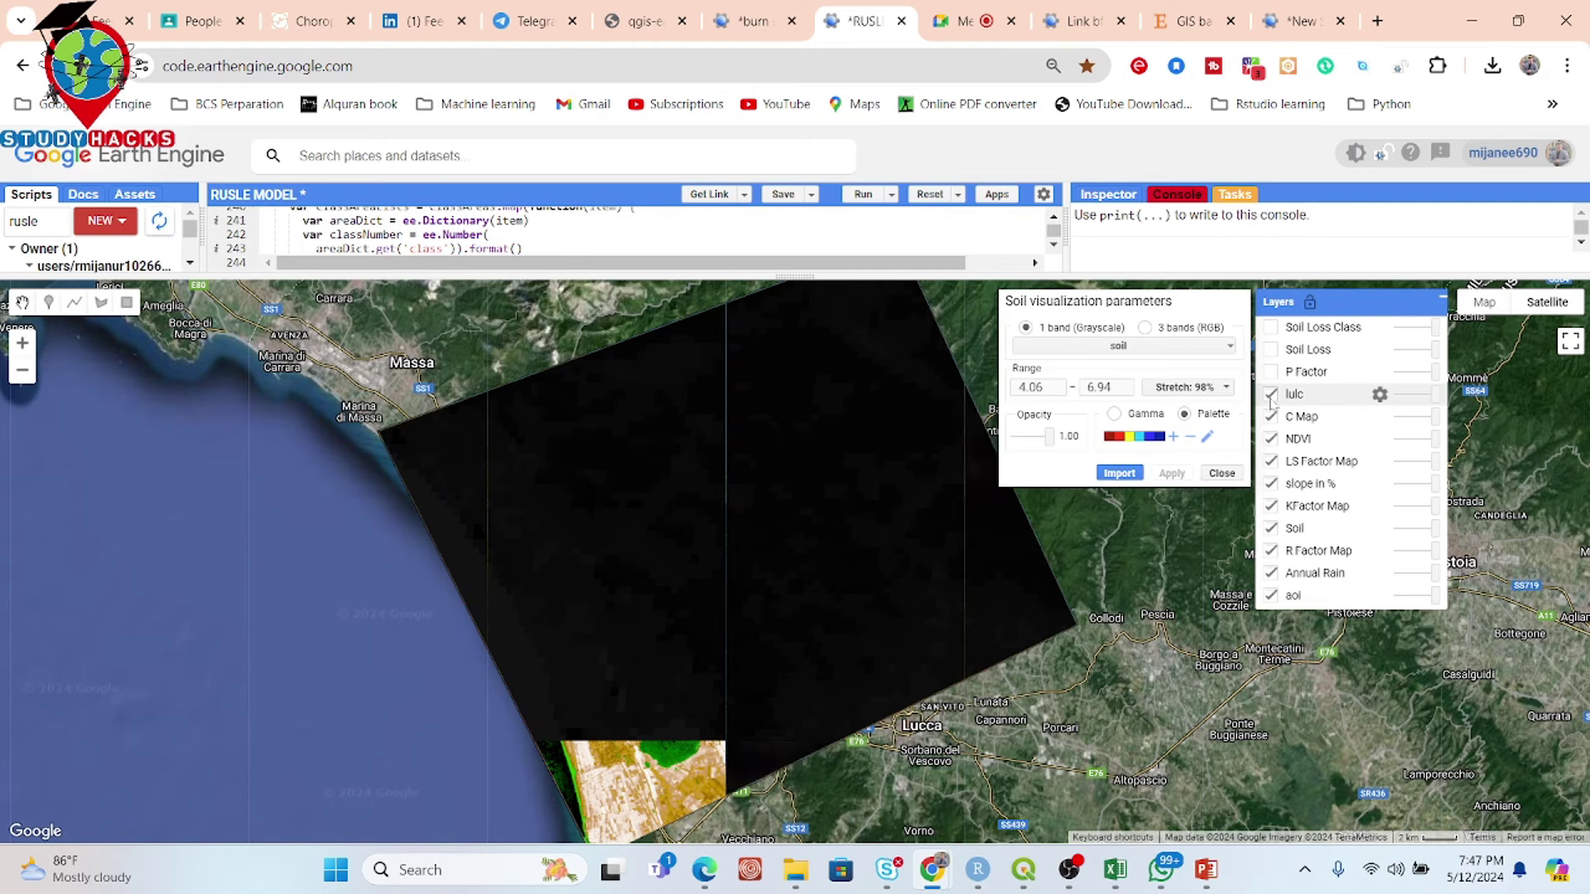
pyautogui.click(1379, 395)
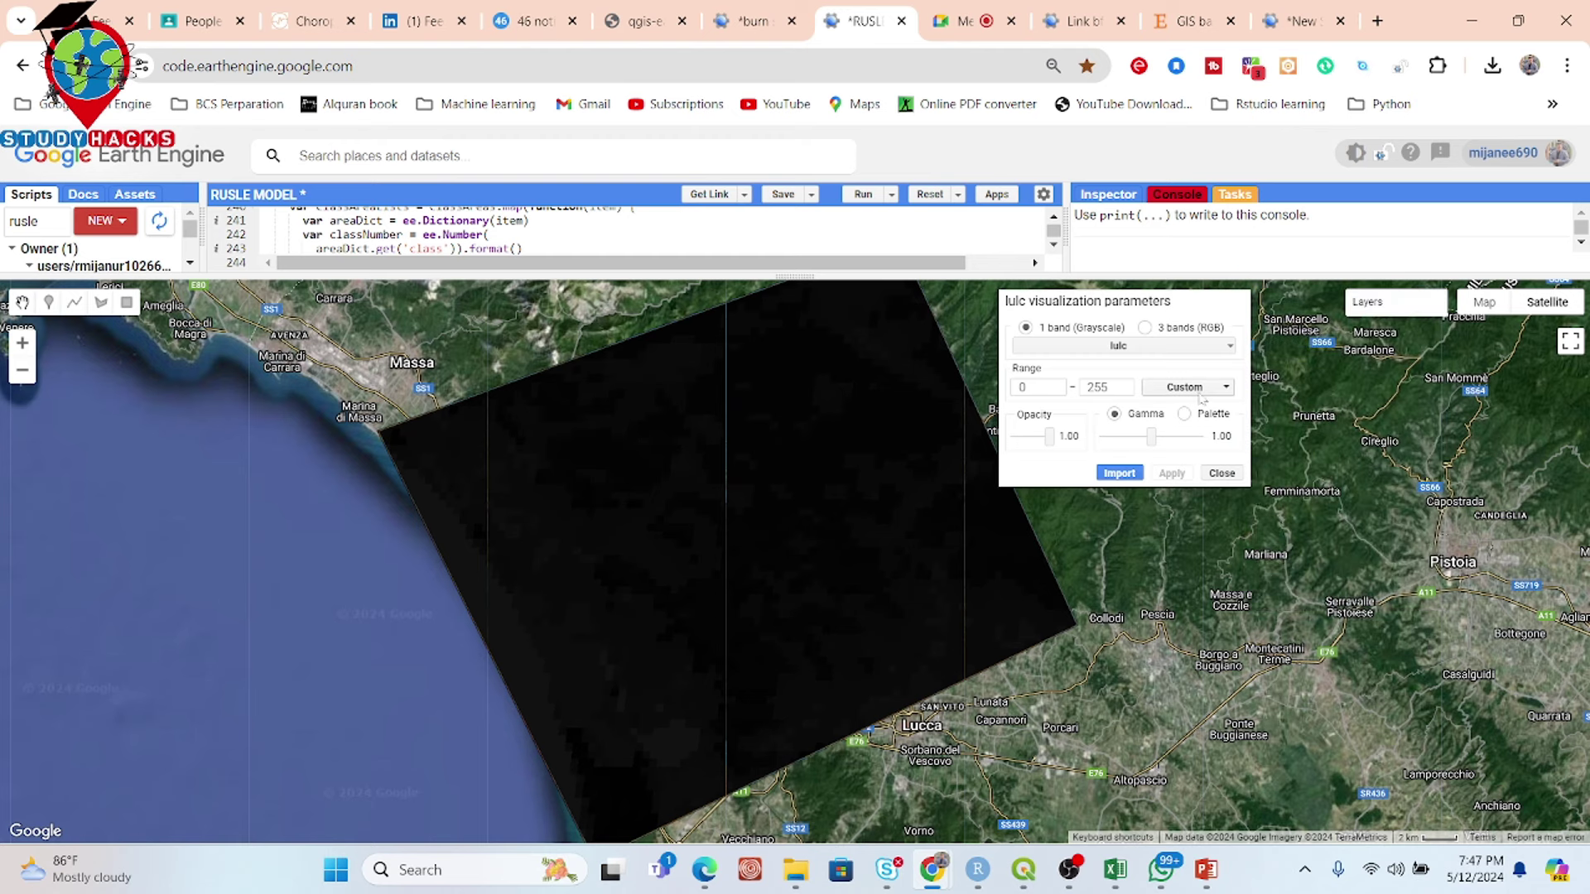
pyautogui.click(1185, 414)
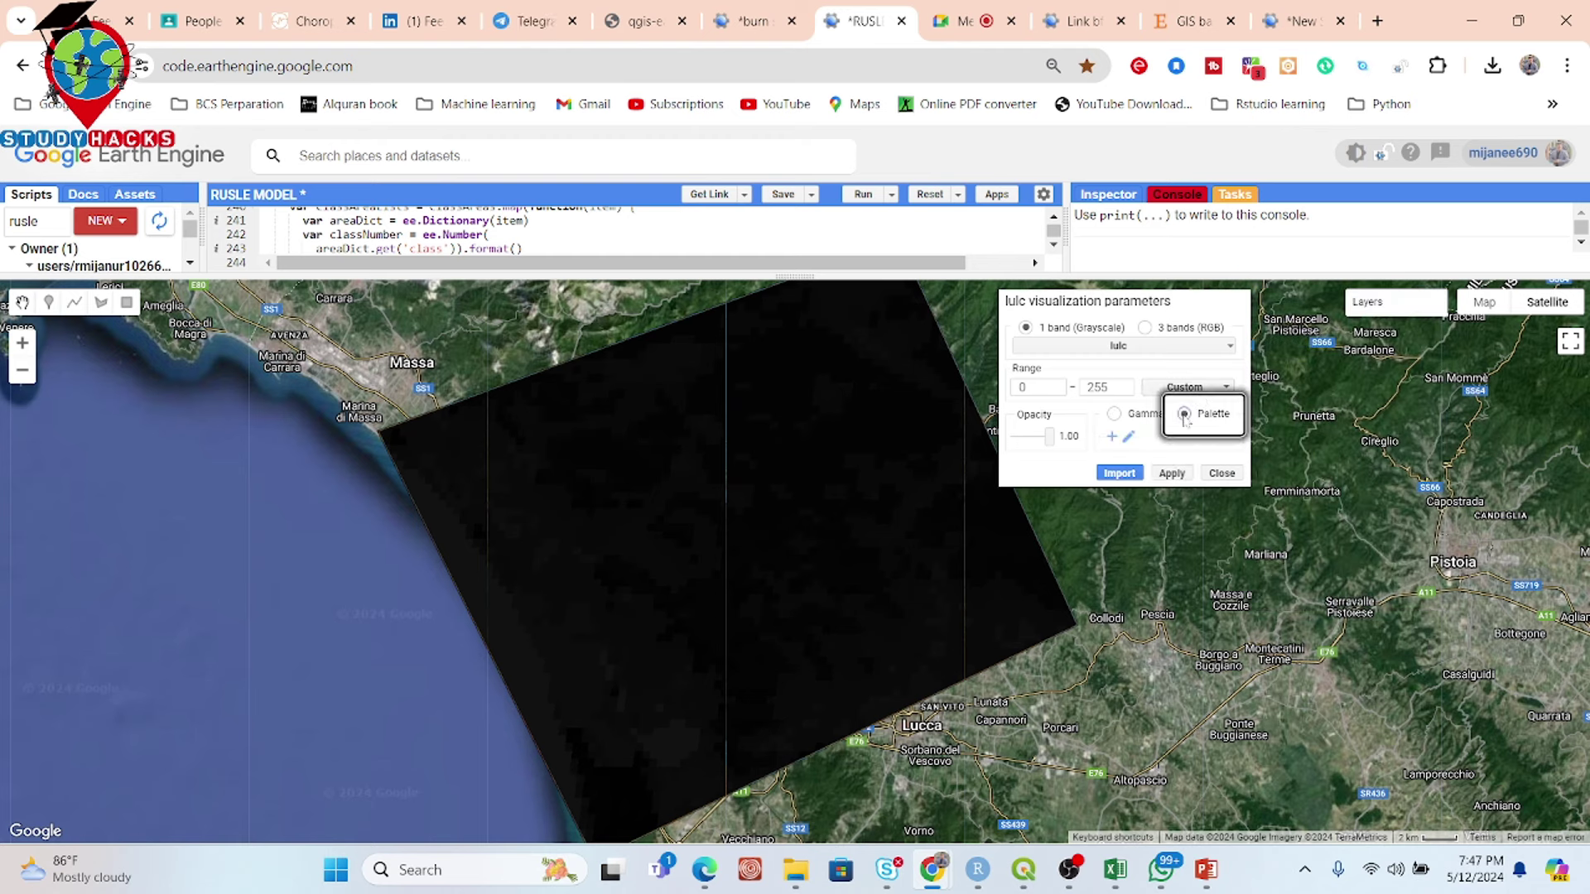
pyautogui.click(1185, 387)
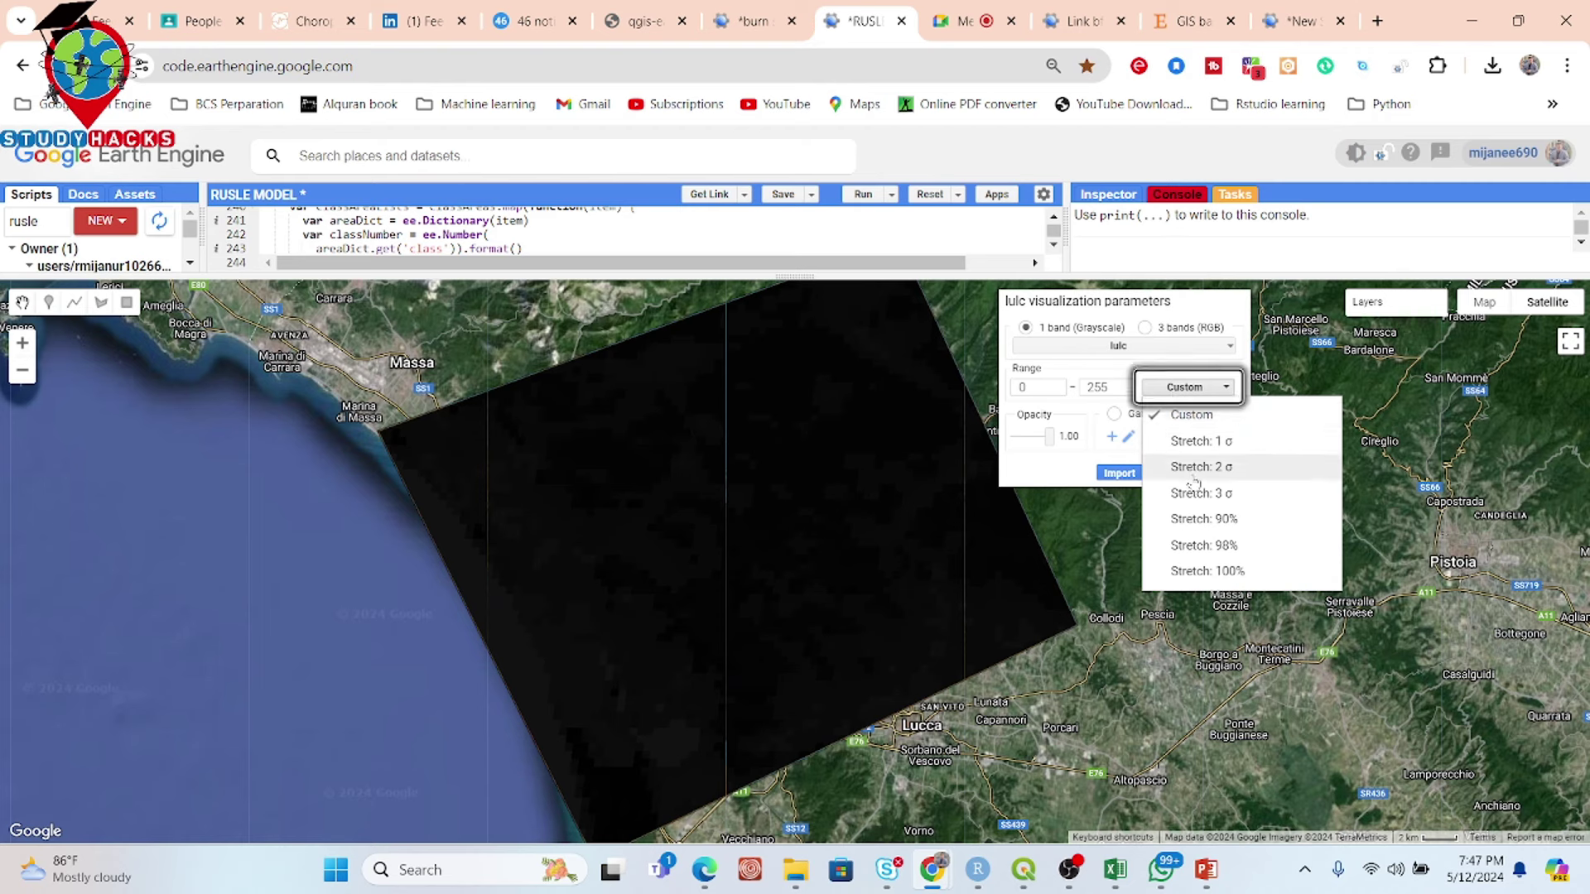
pyautogui.click(1198, 545)
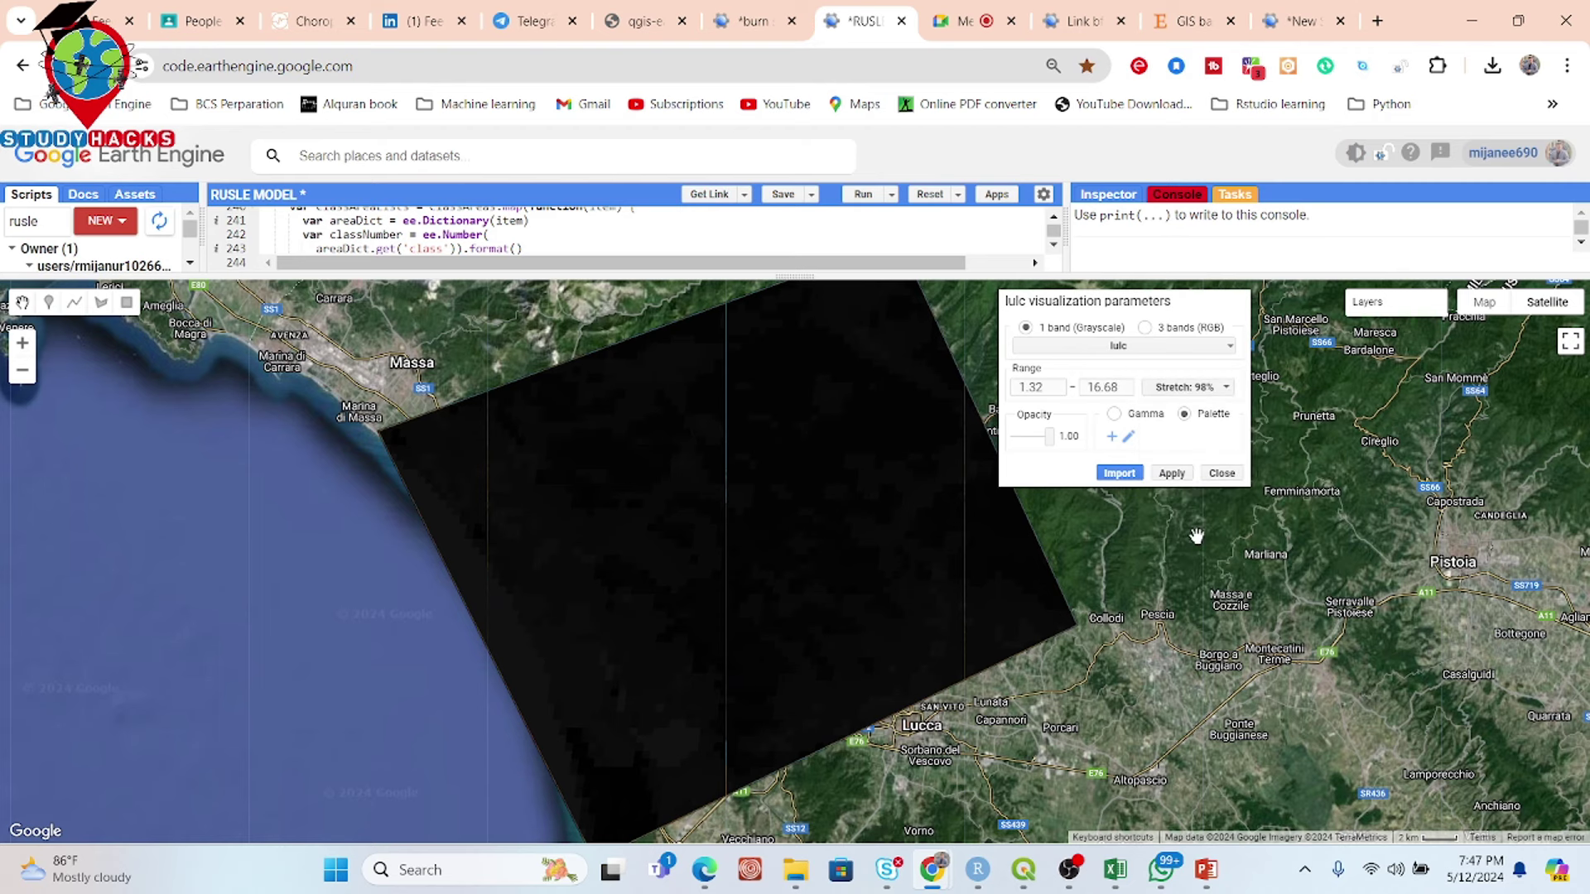
pyautogui.click(1180, 474)
pyautogui.click(1169, 476)
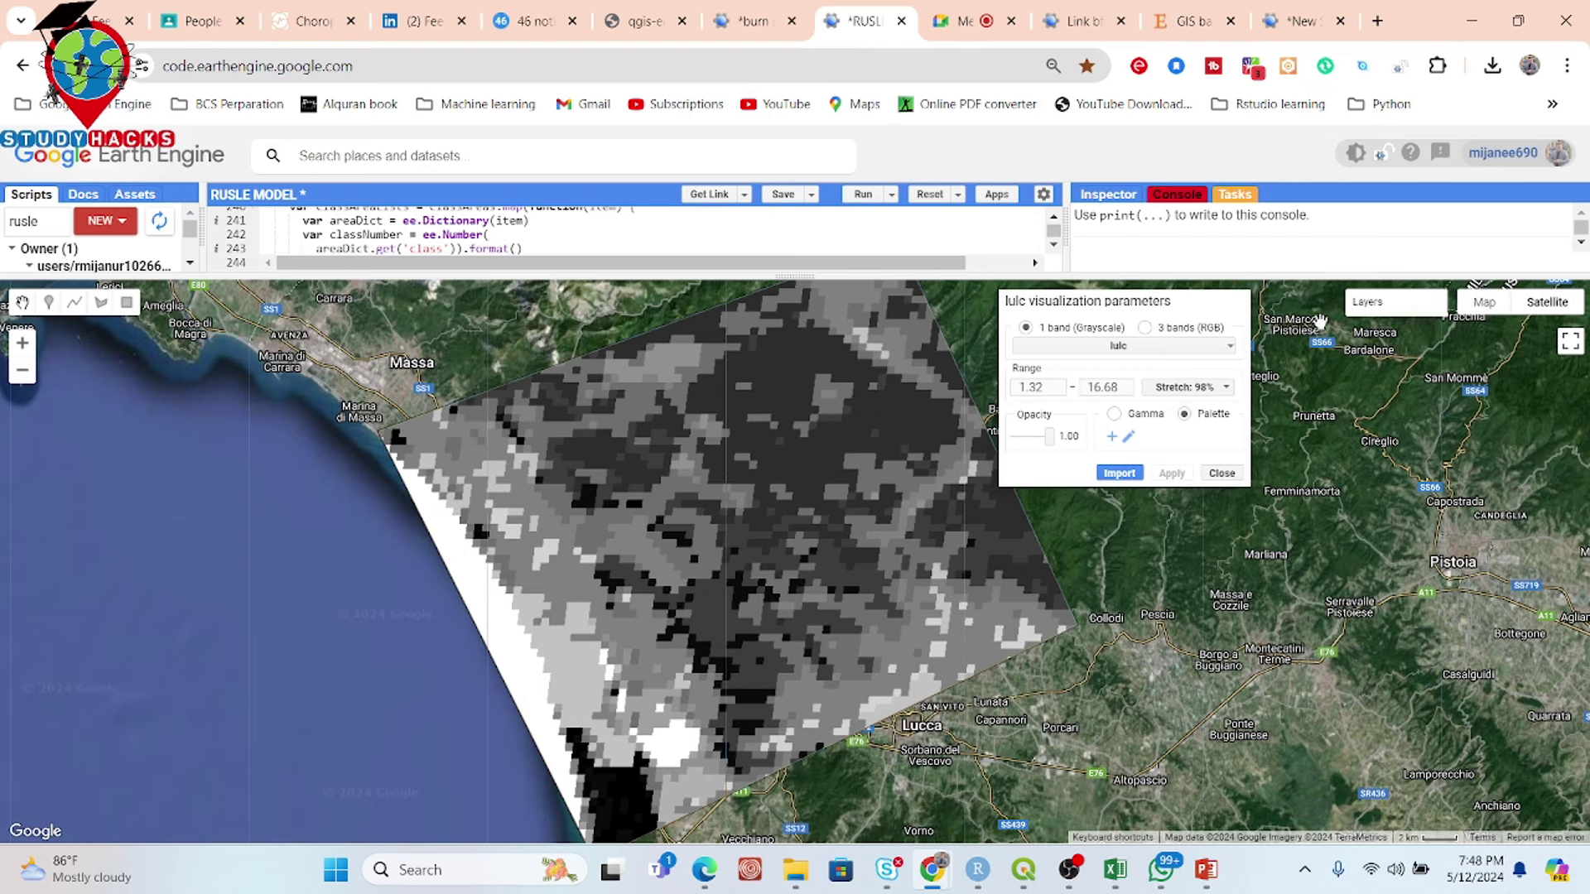
# Step: Show the P Factor, Soil Loss and Soil Loss Class layers on the map
pyautogui.moveTo(1358, 305)
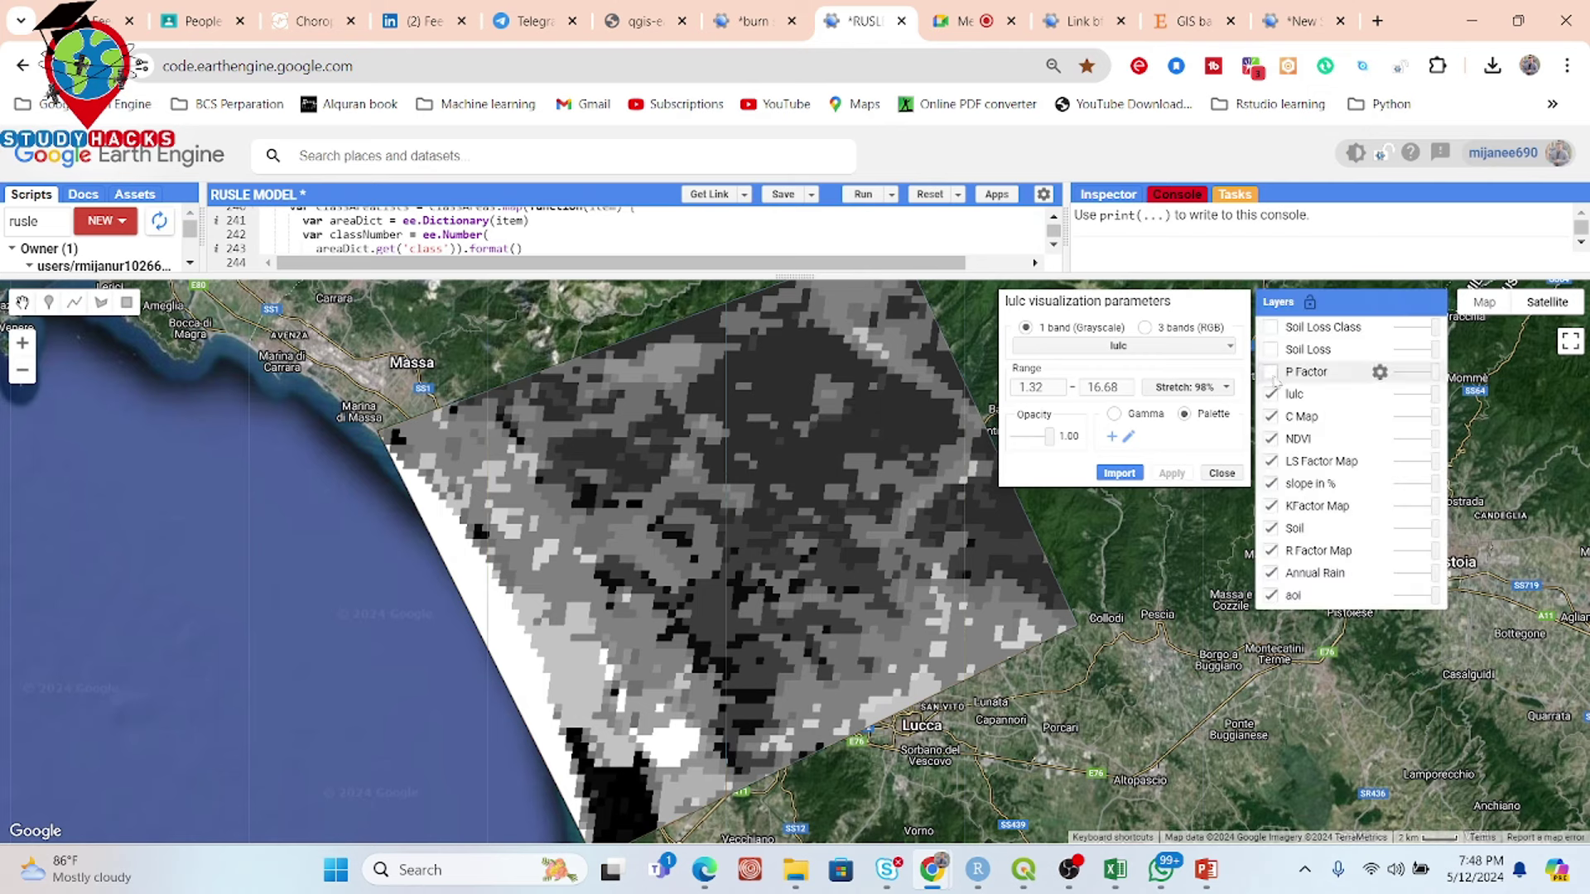
pyautogui.click(1271, 372)
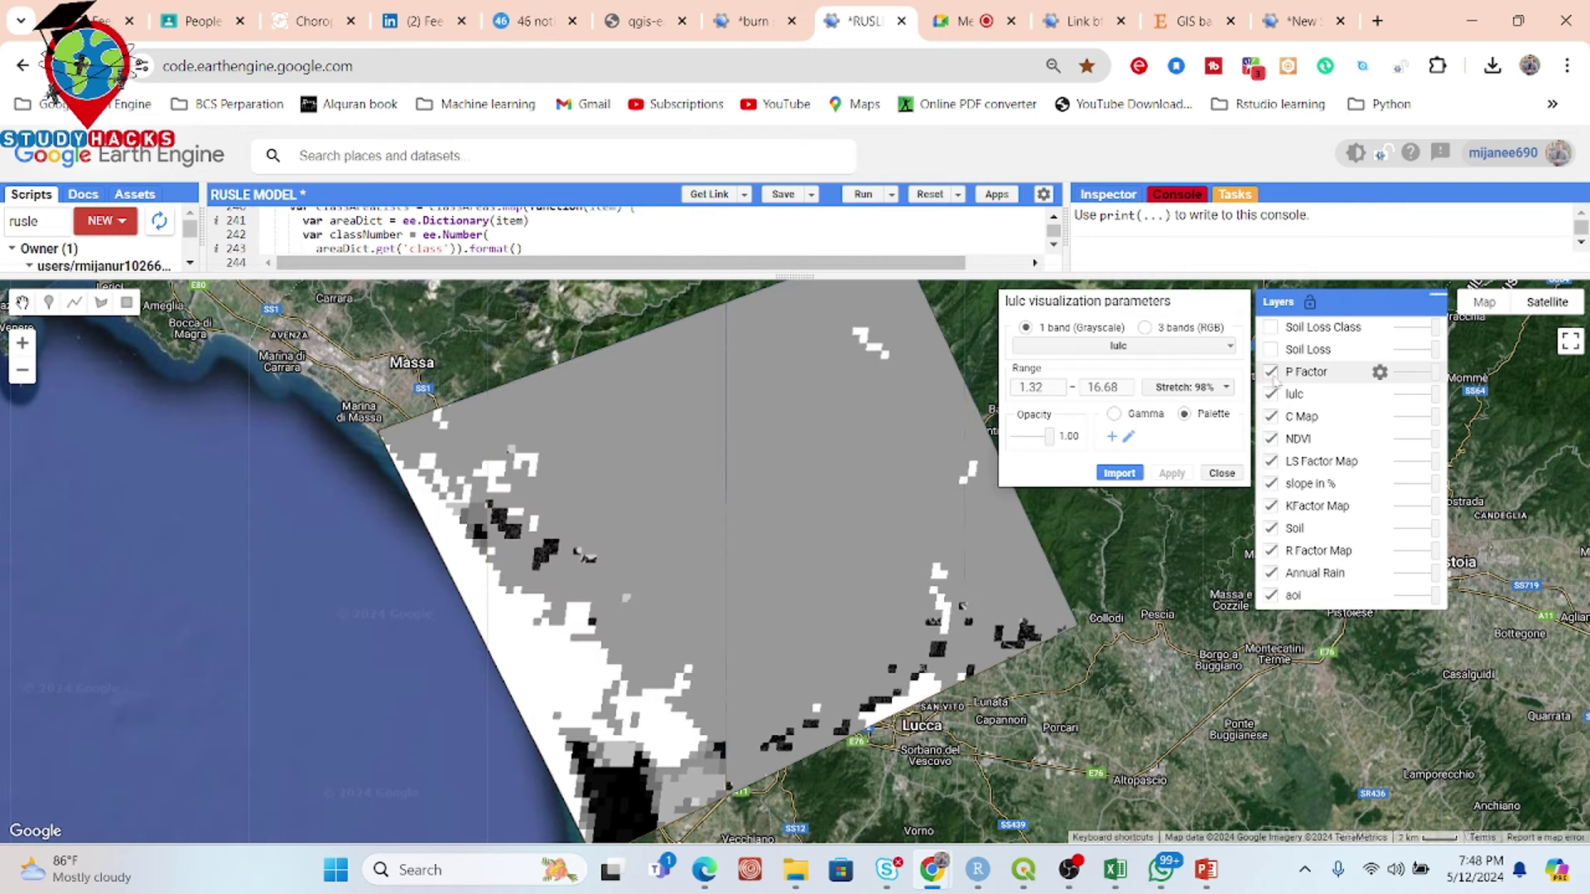
pyautogui.click(1271, 351)
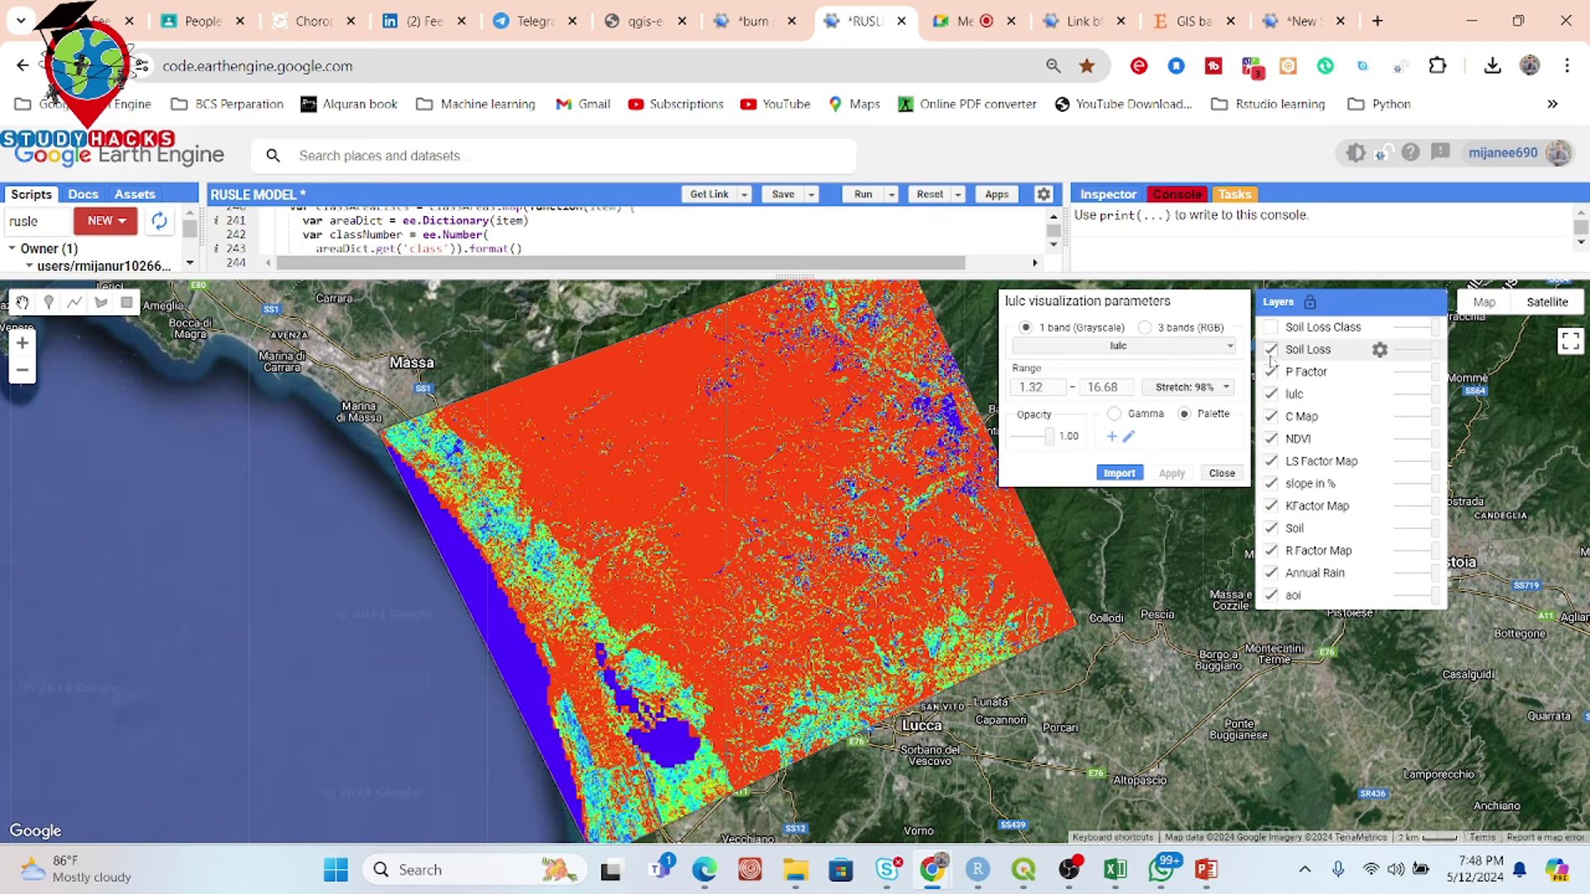
pyautogui.click(1270, 329)
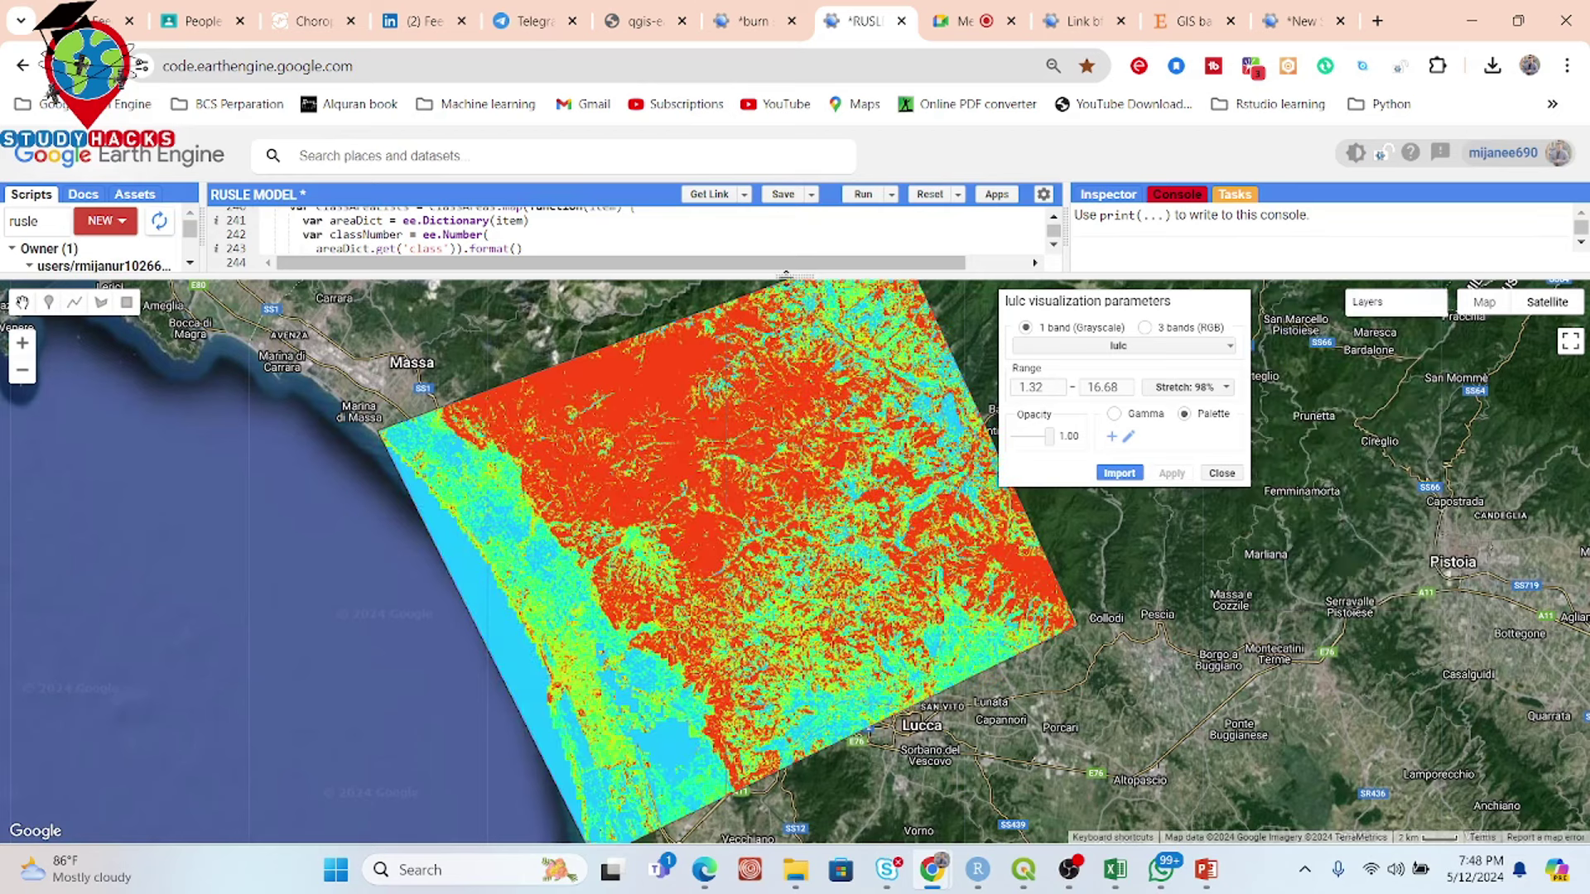
# Step: Enlarge the code area and examine the class thresholds in the SL_class expression of the Estimating Soil Loss section
pyautogui.moveTo(776, 272); pyautogui.dragTo(770, 497)
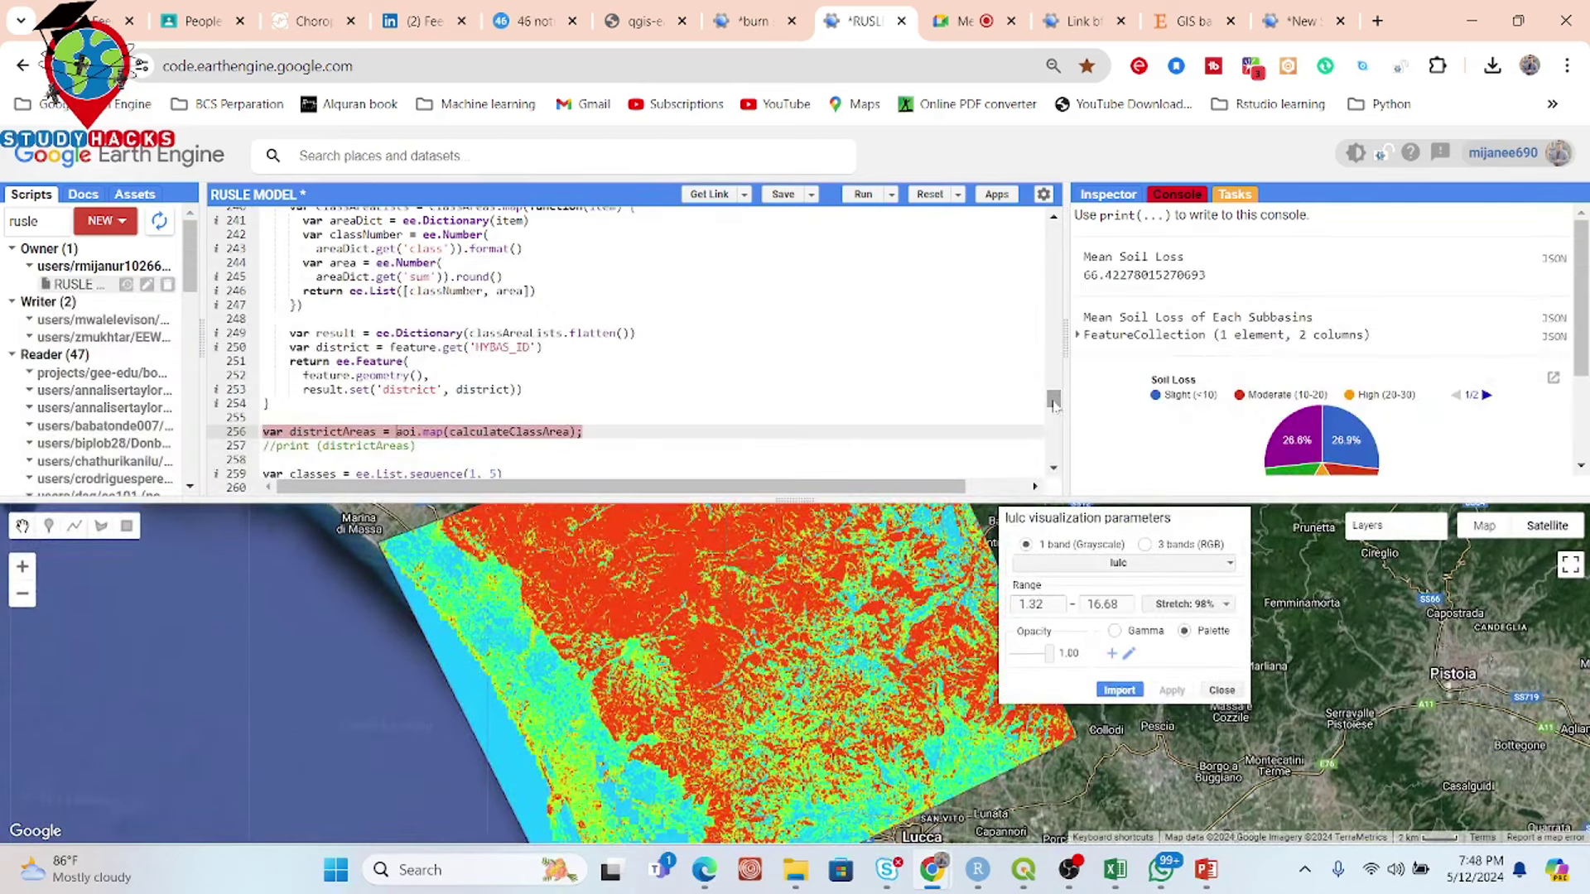
pyautogui.moveTo(1053, 401); pyautogui.dragTo(1055, 335)
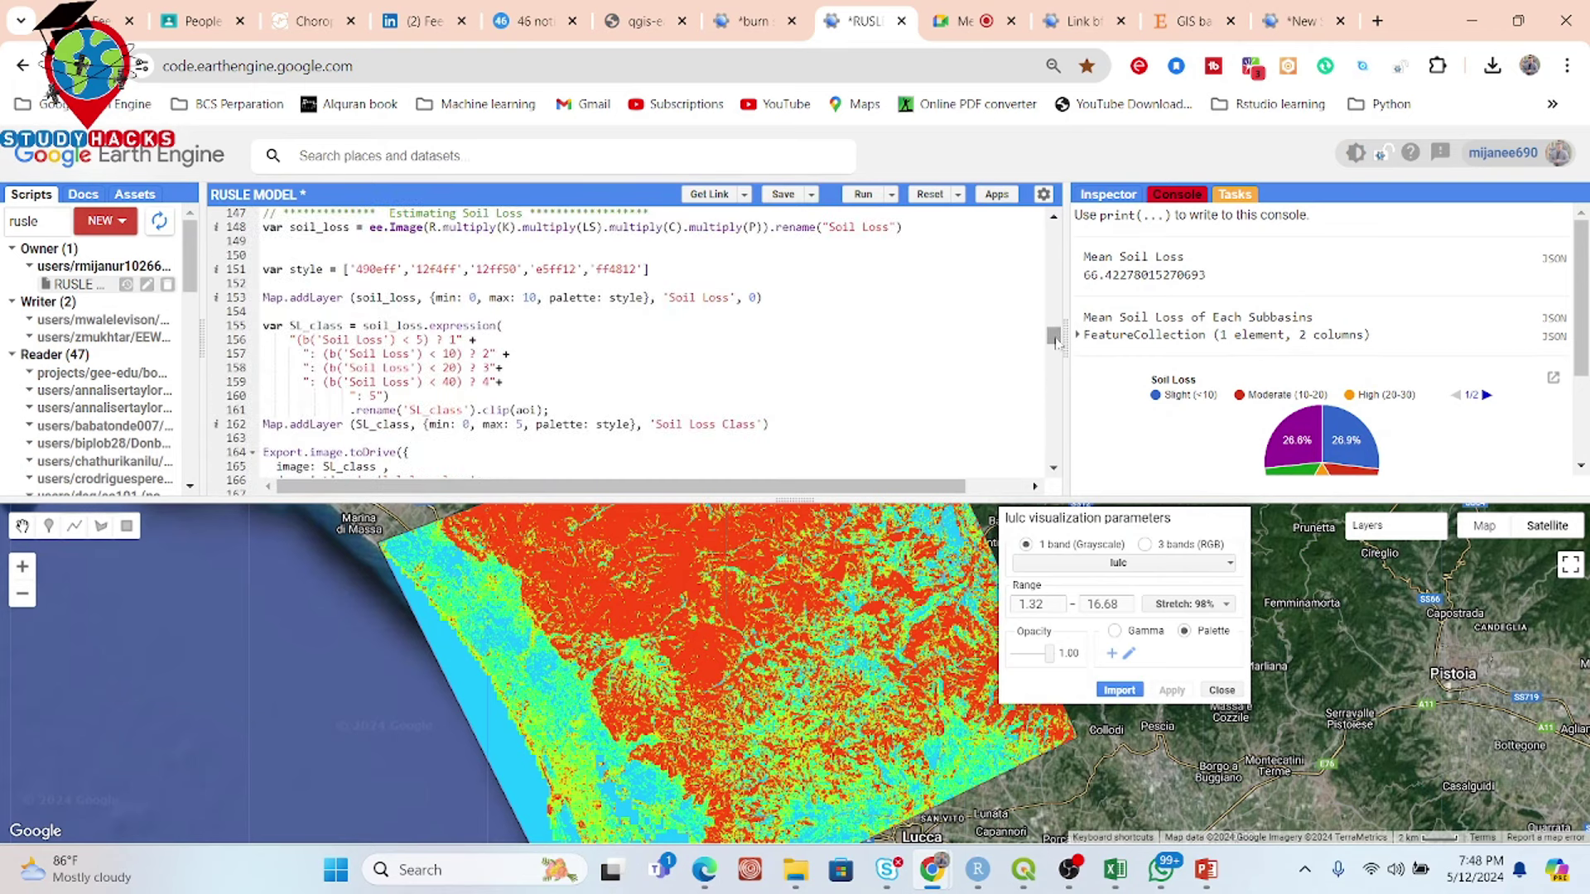
pyautogui.click(1027, 339)
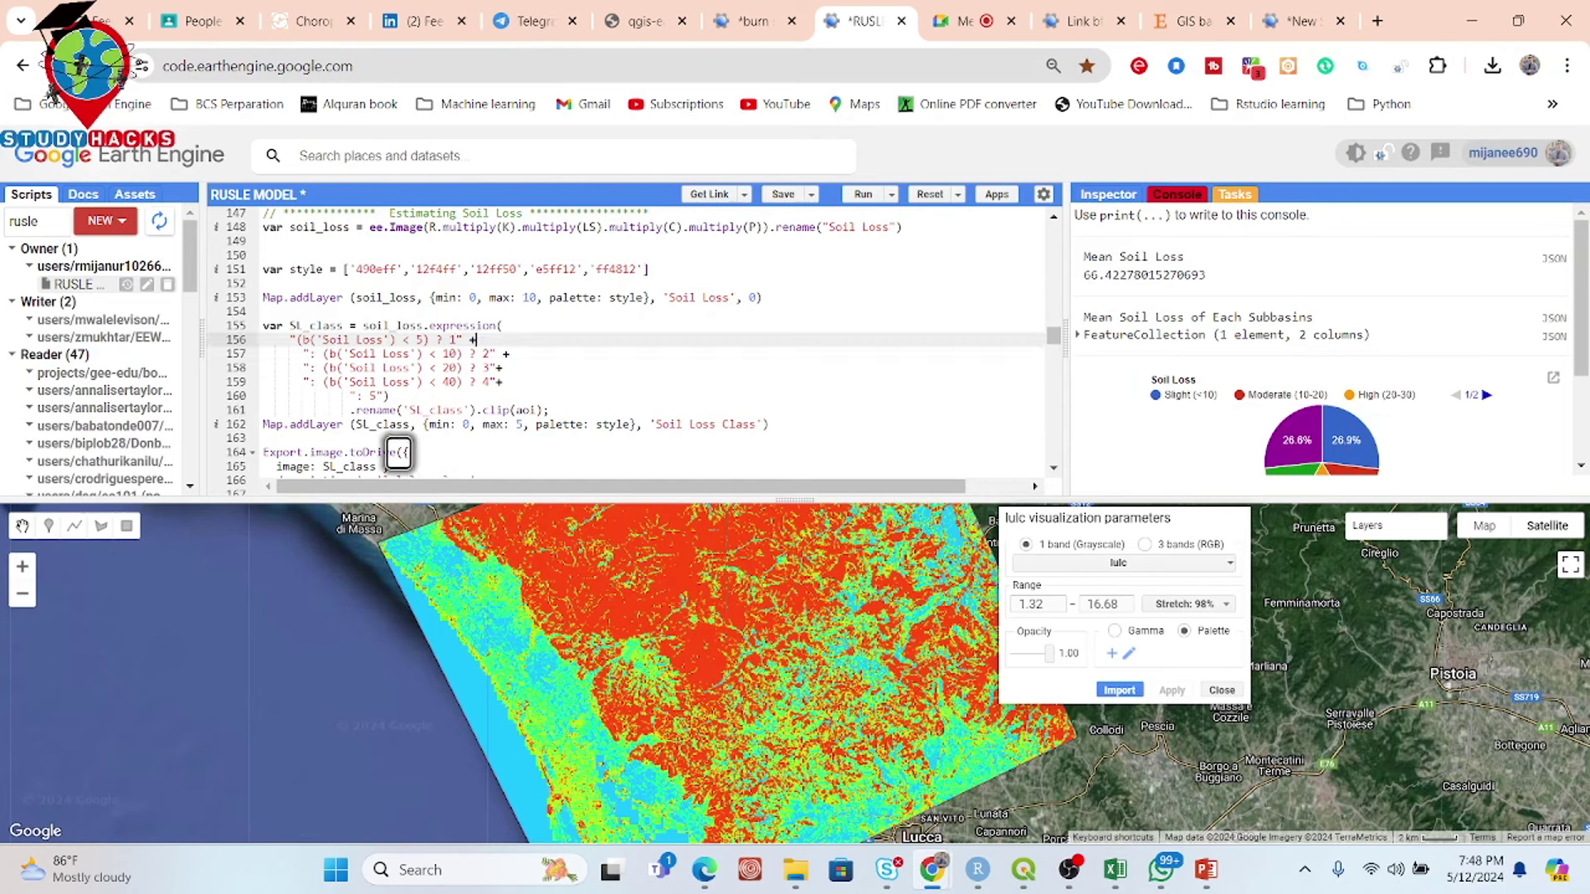
pyautogui.moveTo(316, 340); pyautogui.dragTo(377, 340)
pyautogui.click(378, 340)
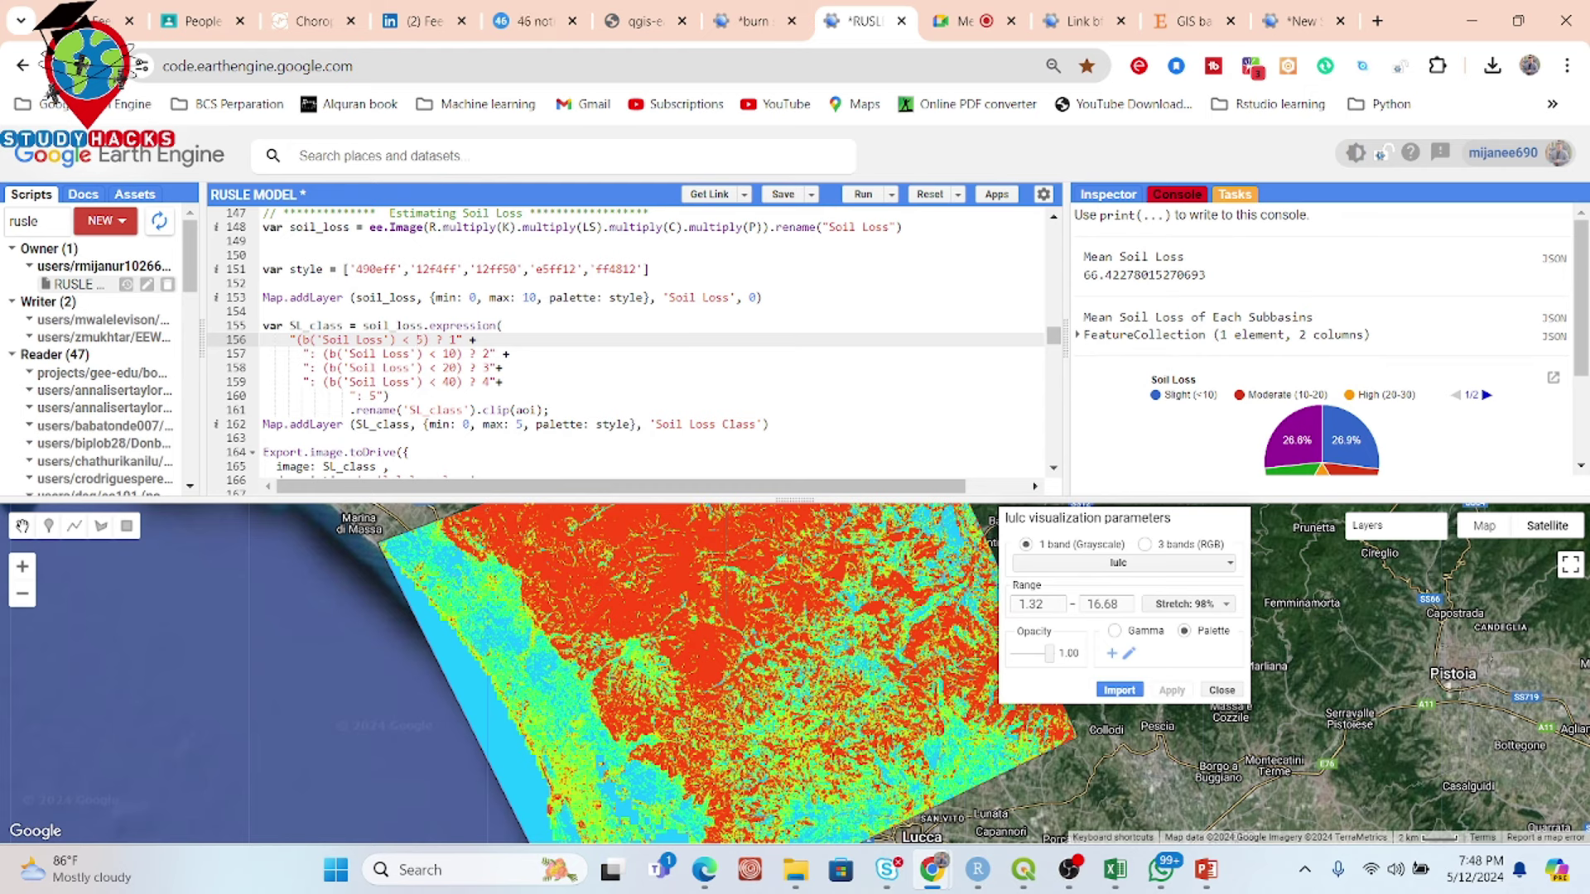
pyautogui.doubleClick(420, 340)
pyautogui.click(384, 353)
pyautogui.click(447, 354)
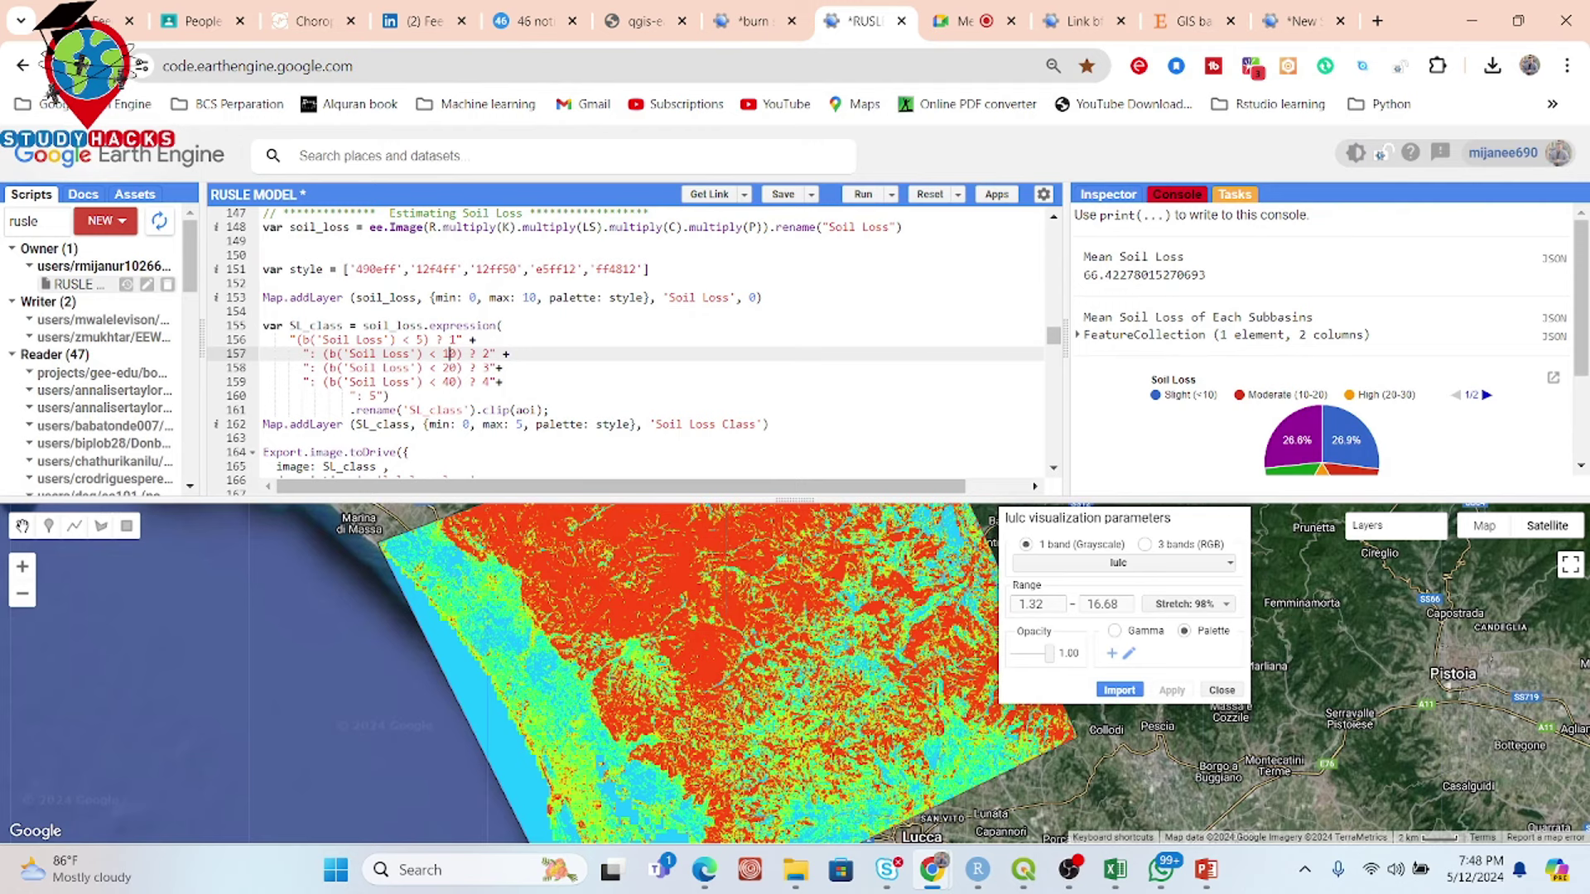
pyautogui.click(396, 368)
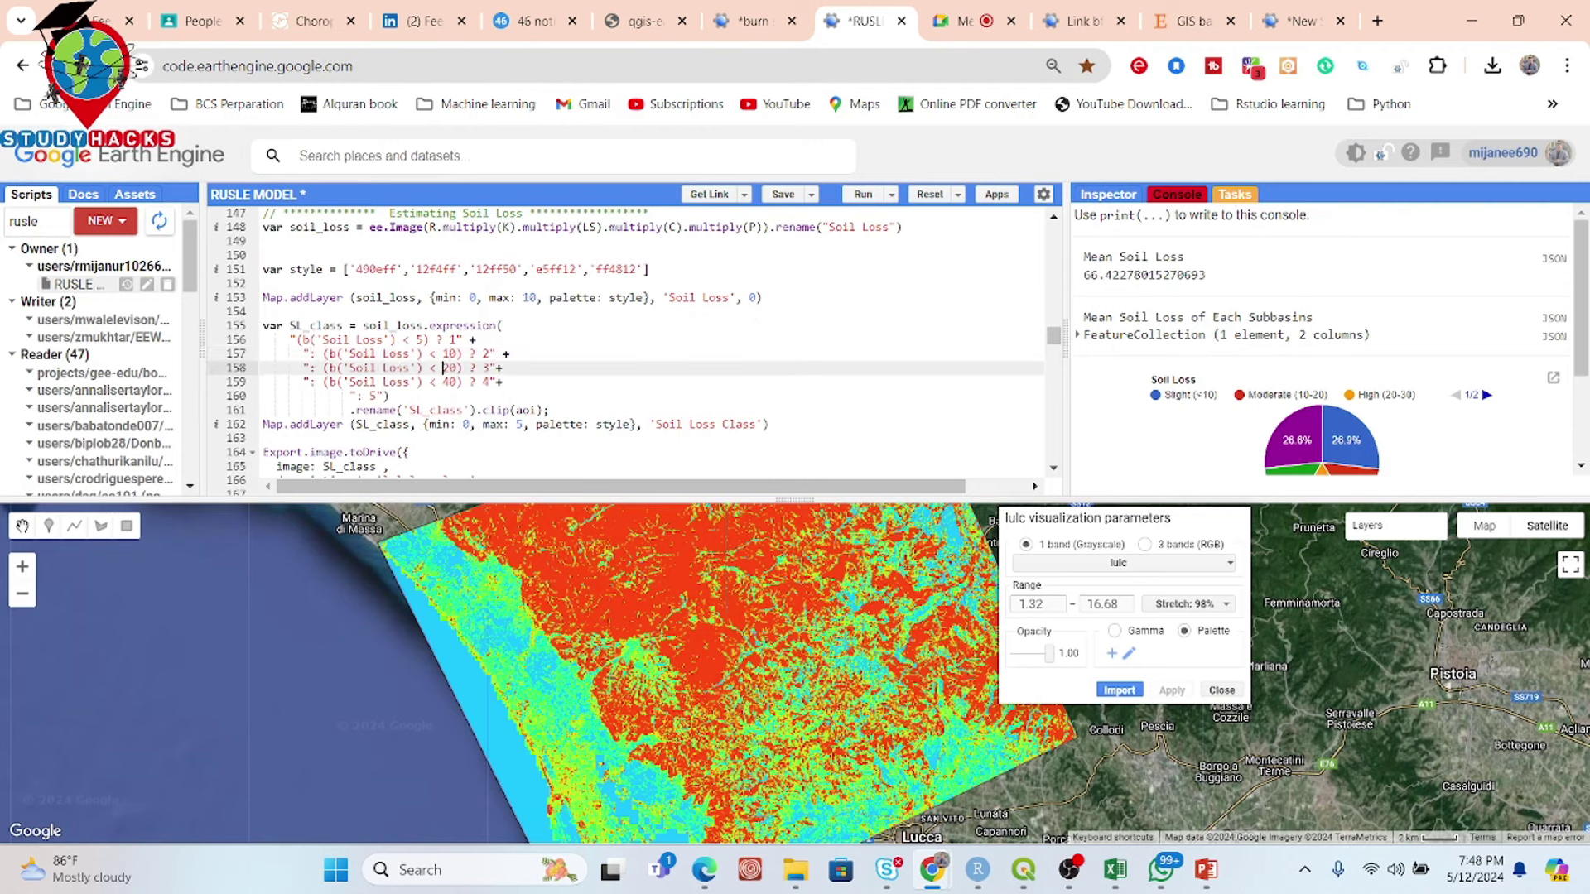
pyautogui.click(405, 381)
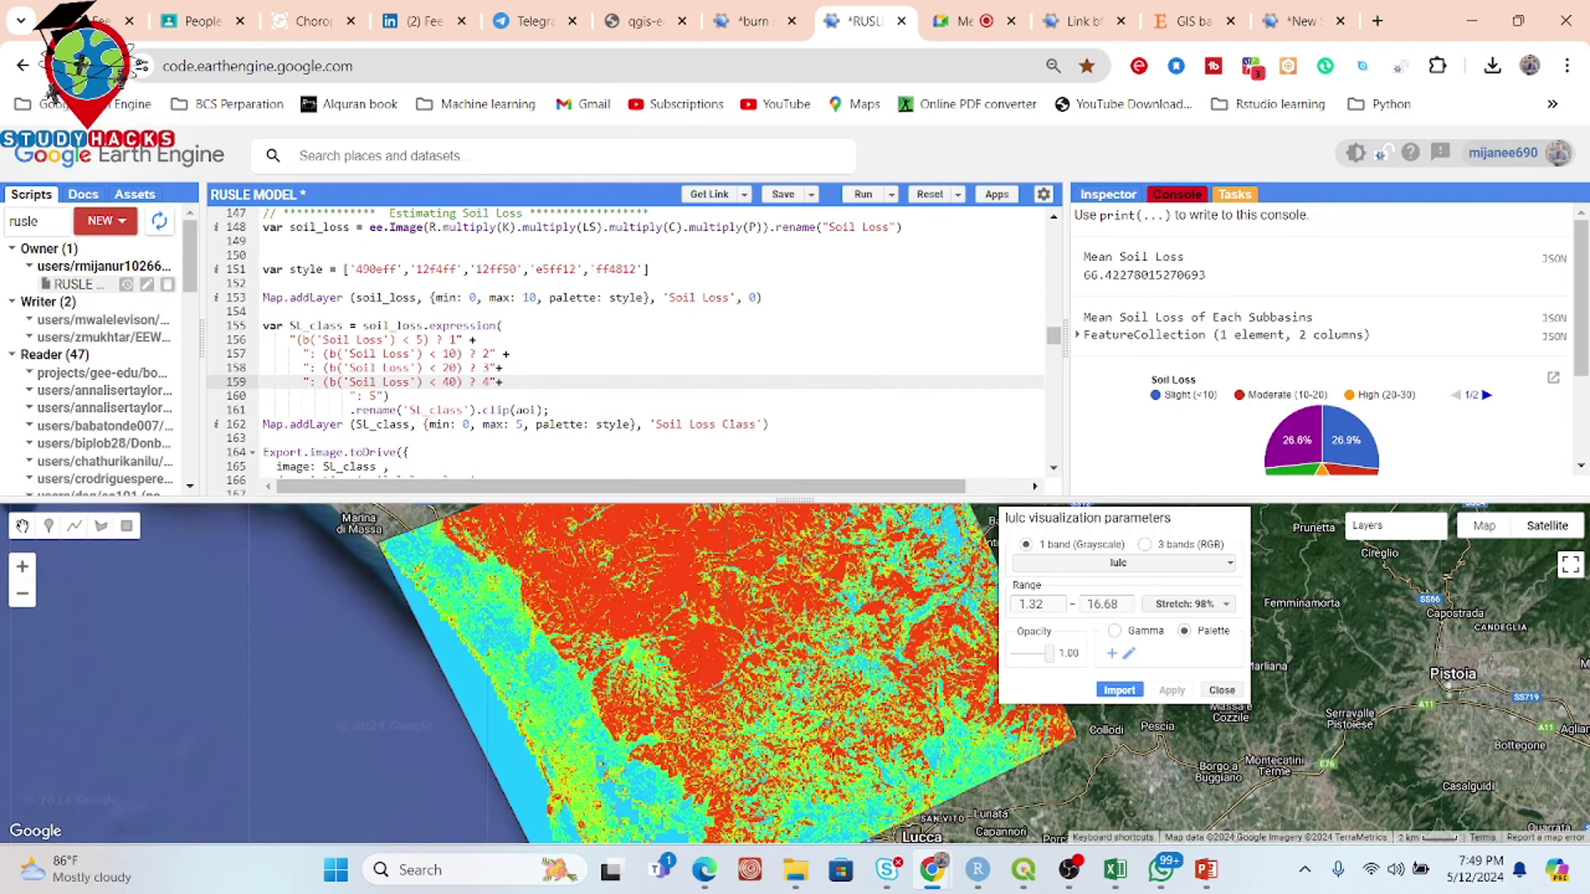
# Step: Set the SL_class value for soil loss below 40 to 4 and highlight the Soil Loss Class layer's min 0, max 5 range
pyautogui.press('Delete')
pyautogui.write('4')
pyautogui.moveTo(462, 424); pyautogui.dragTo(530, 424)
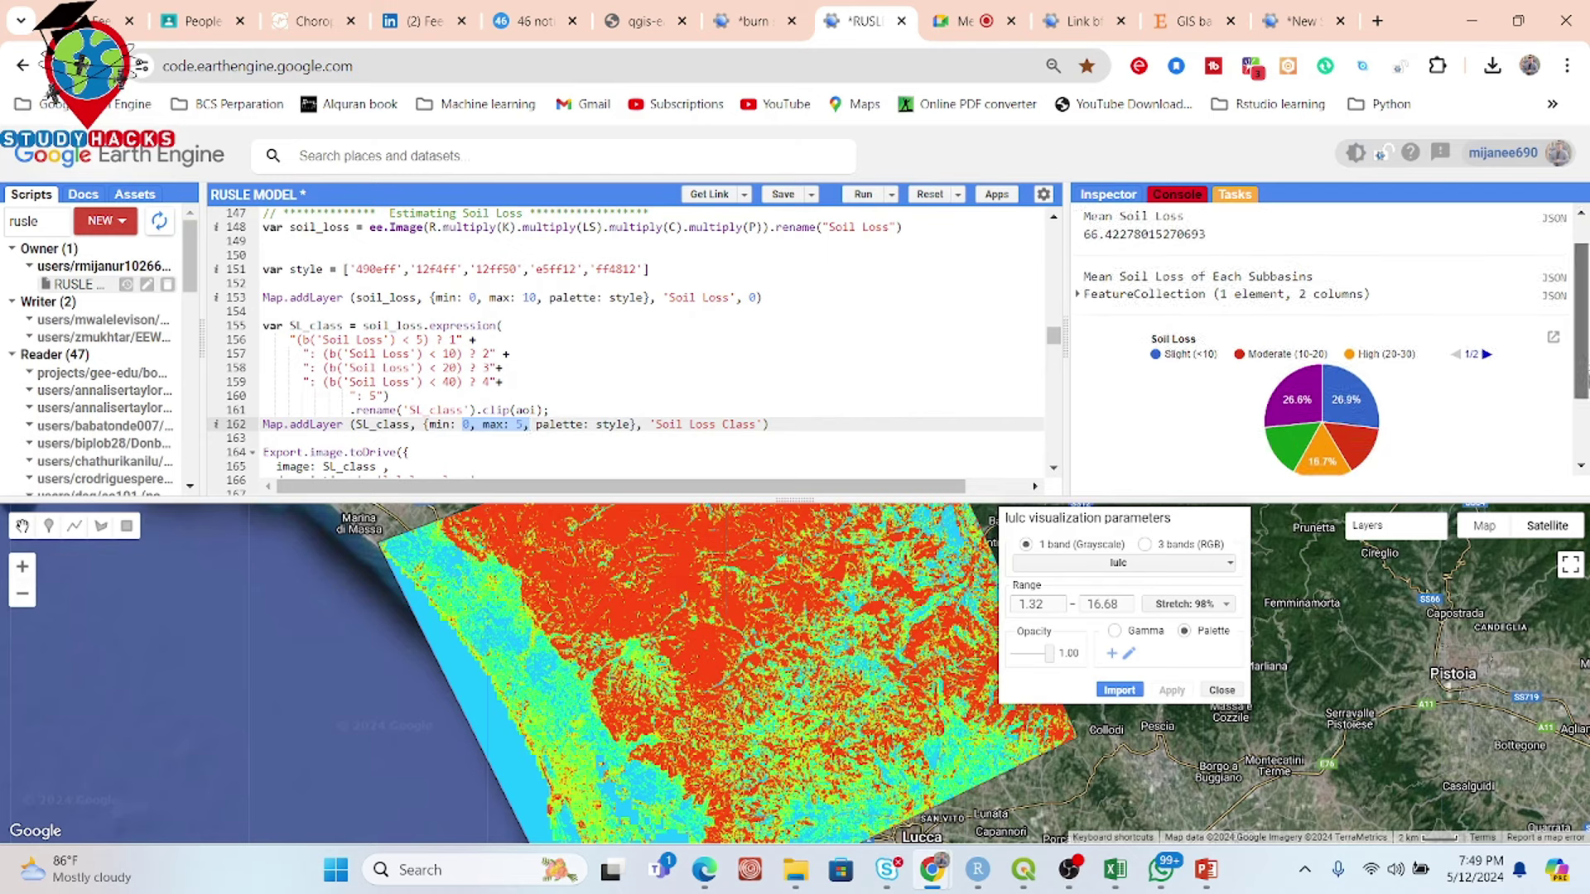
# Step: Open the Soil Loss pie chart on its own page, inspect the Slight (<10) and Severe (>40) slices, and return to the script's map
pyautogui.click(1551, 333)
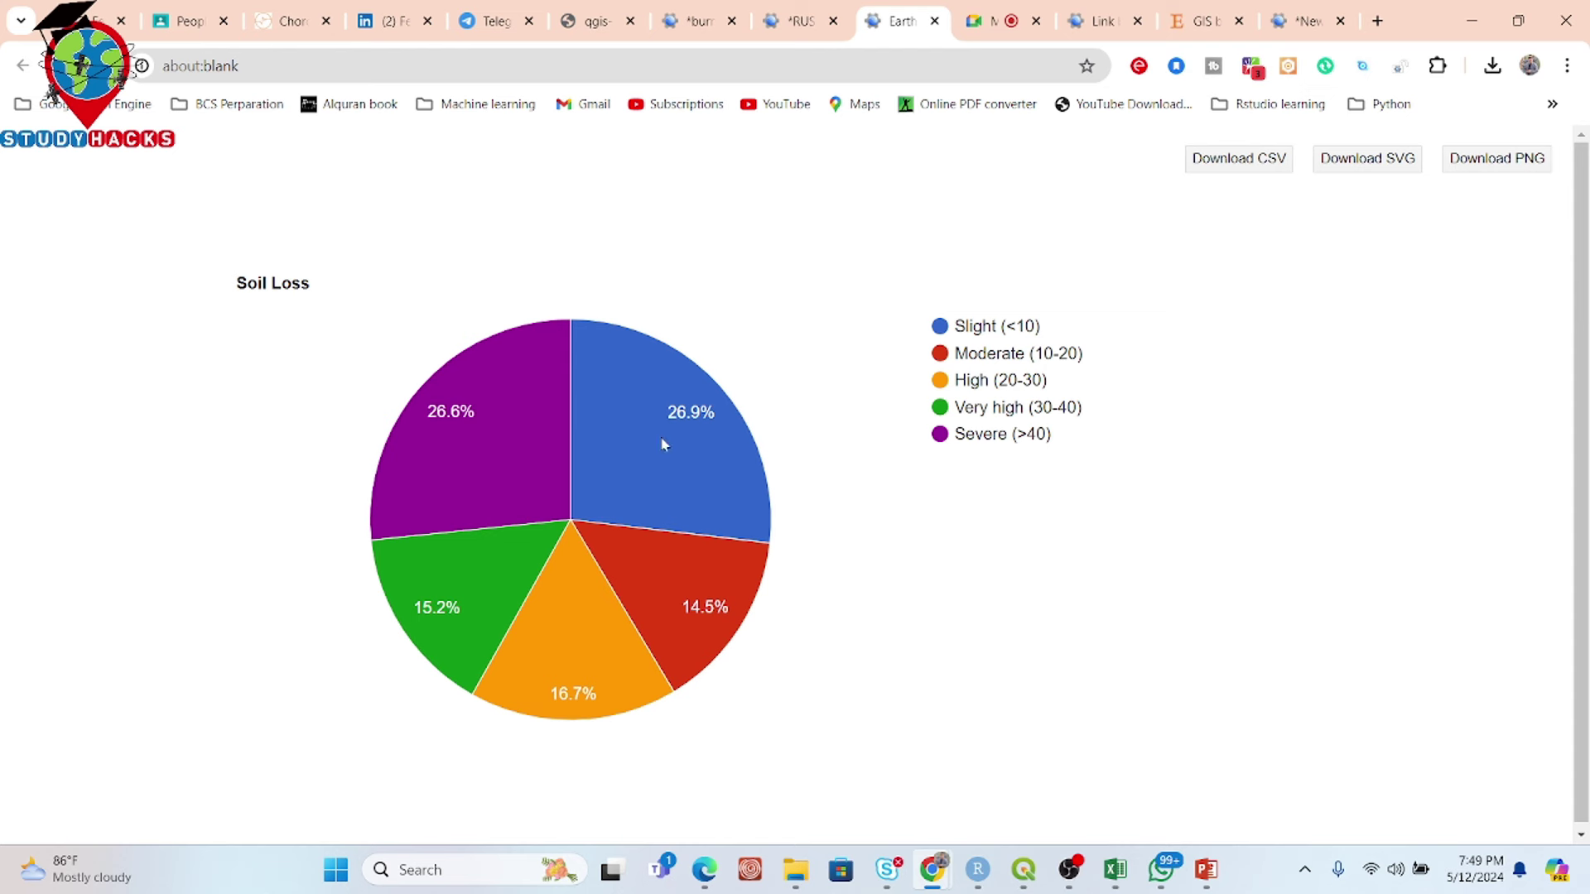
pyautogui.doubleClick(1024, 326)
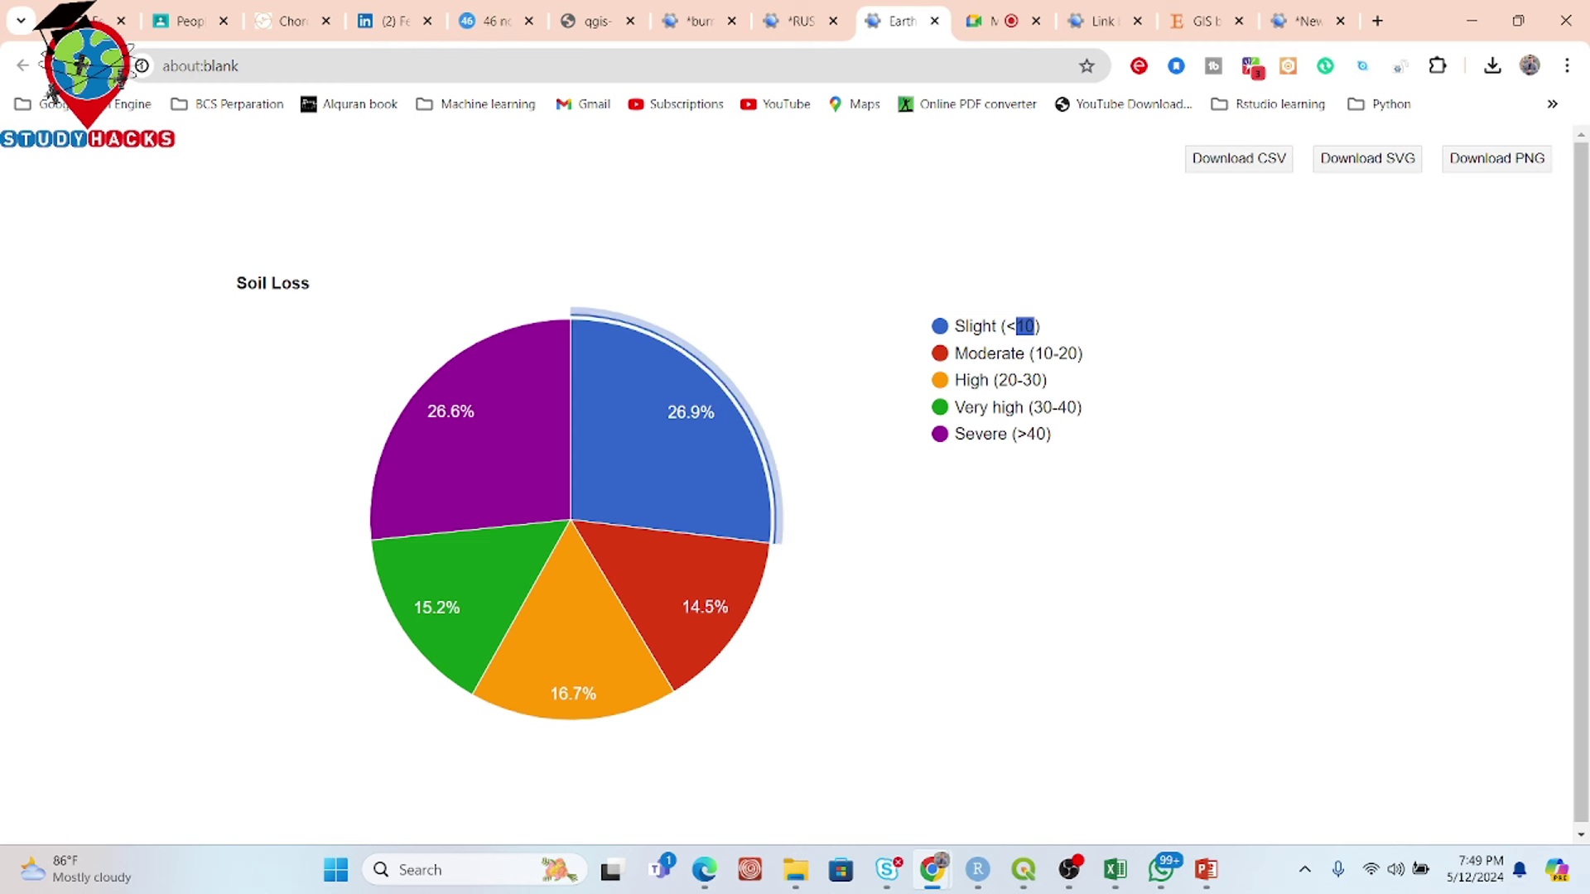
pyautogui.click(708, 462)
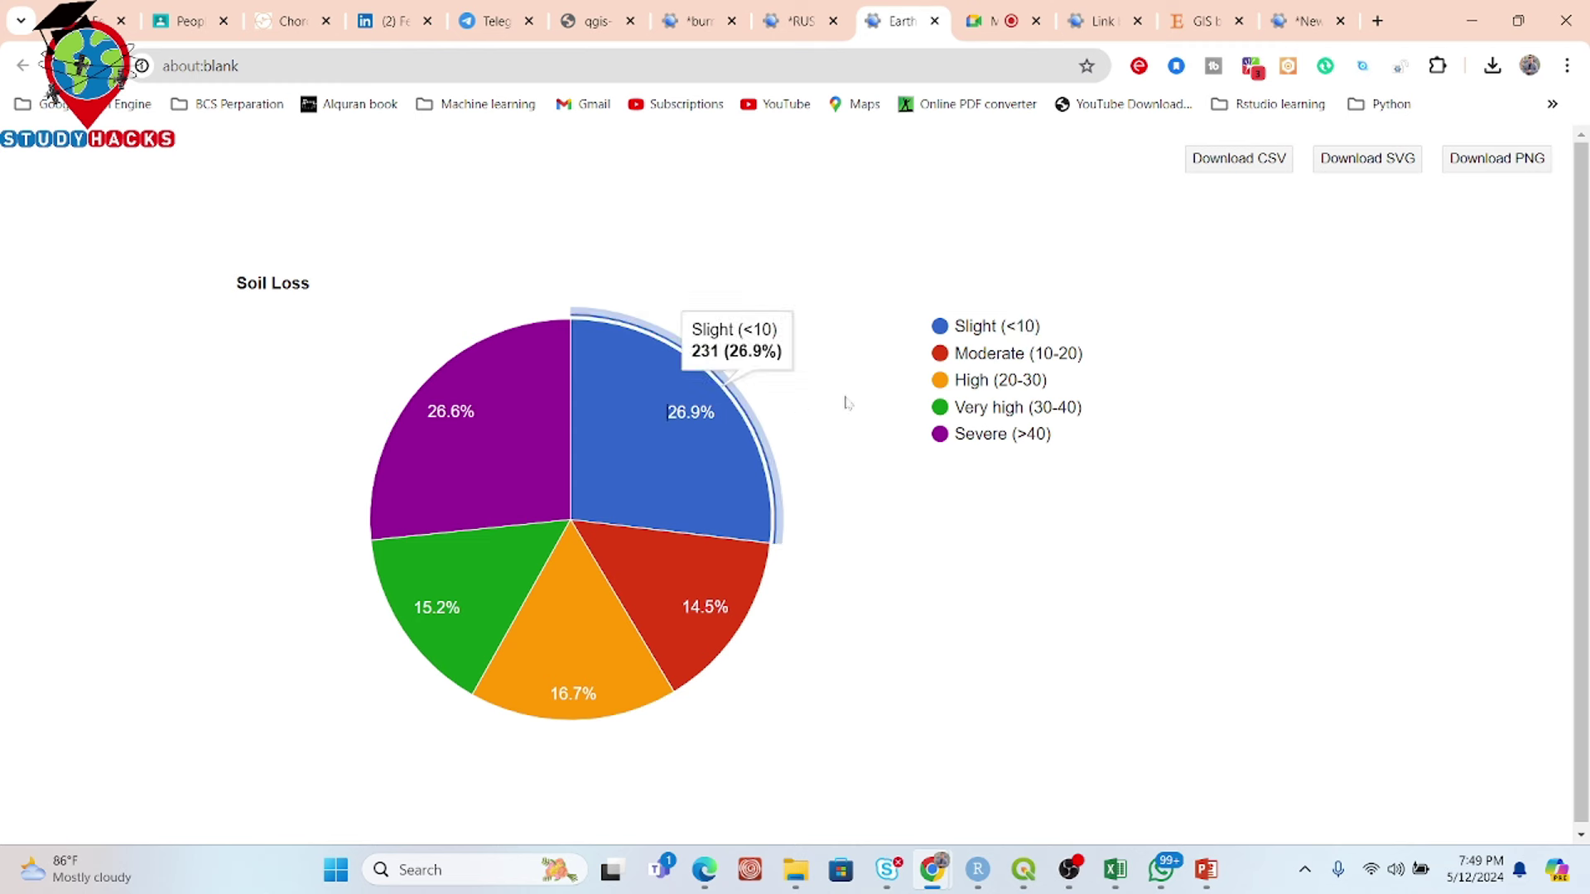
pyautogui.moveTo(549, 639)
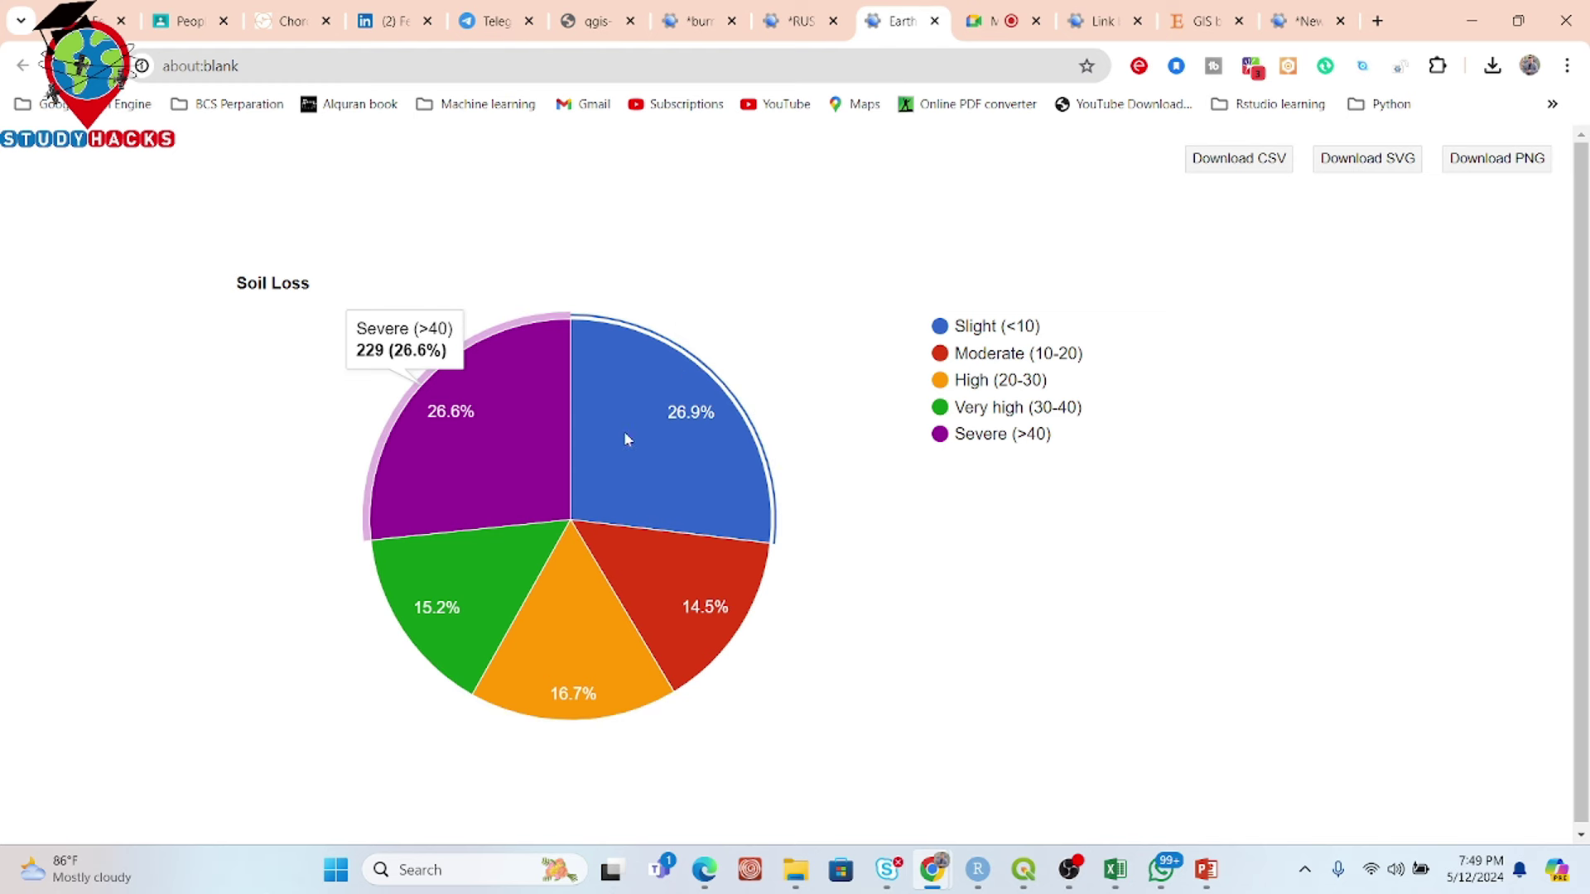
pyautogui.moveTo(723, 454)
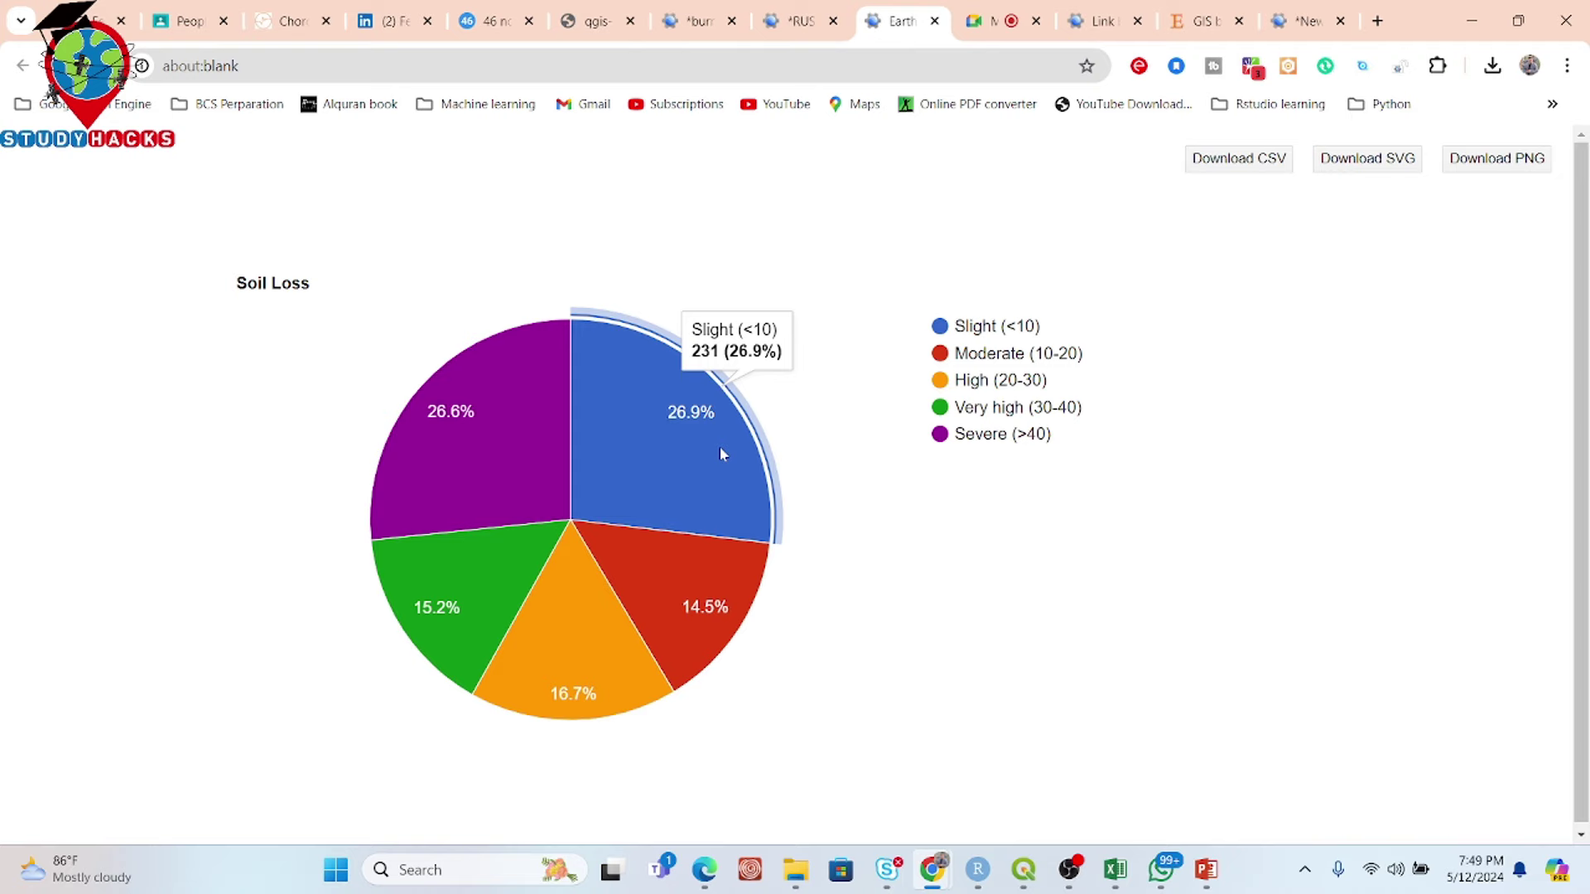
pyautogui.click(800, 23)
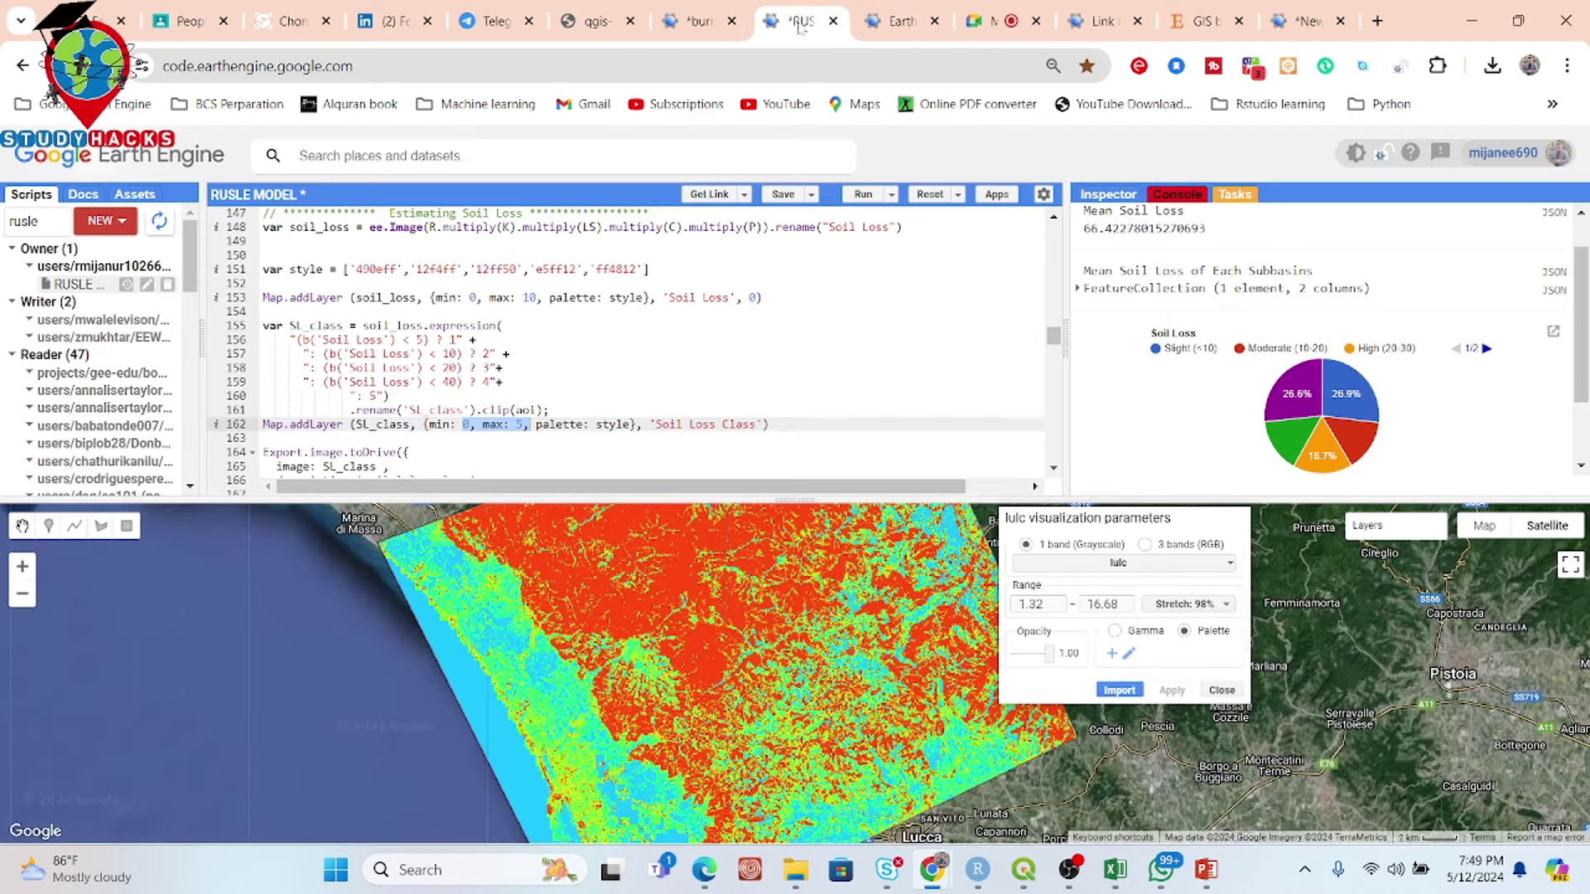
pyautogui.moveTo(820, 584); pyautogui.dragTo(820, 602)
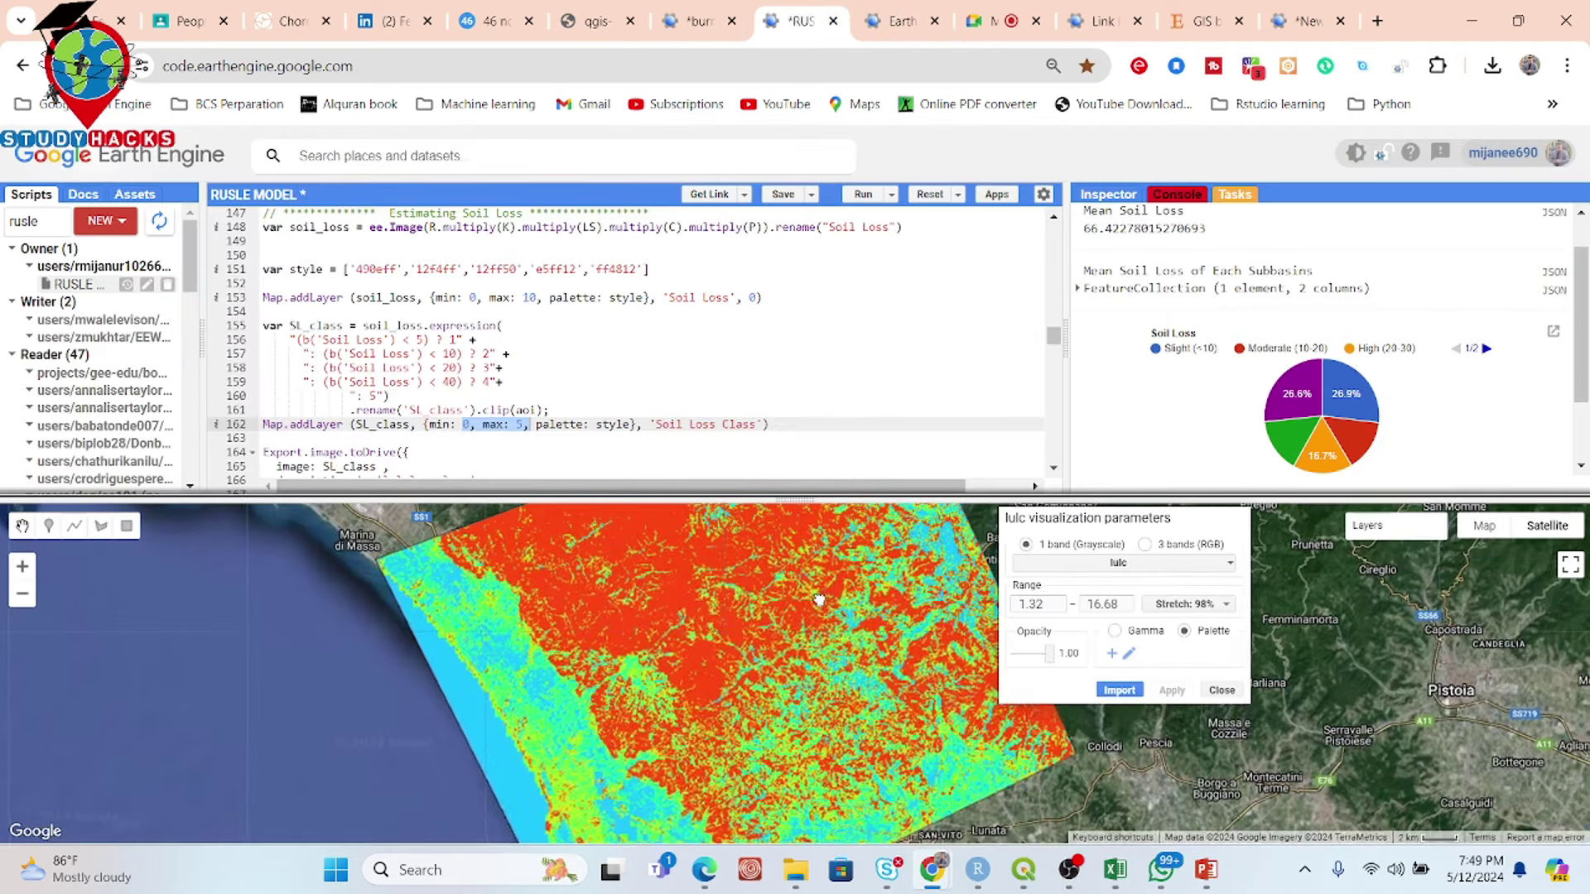